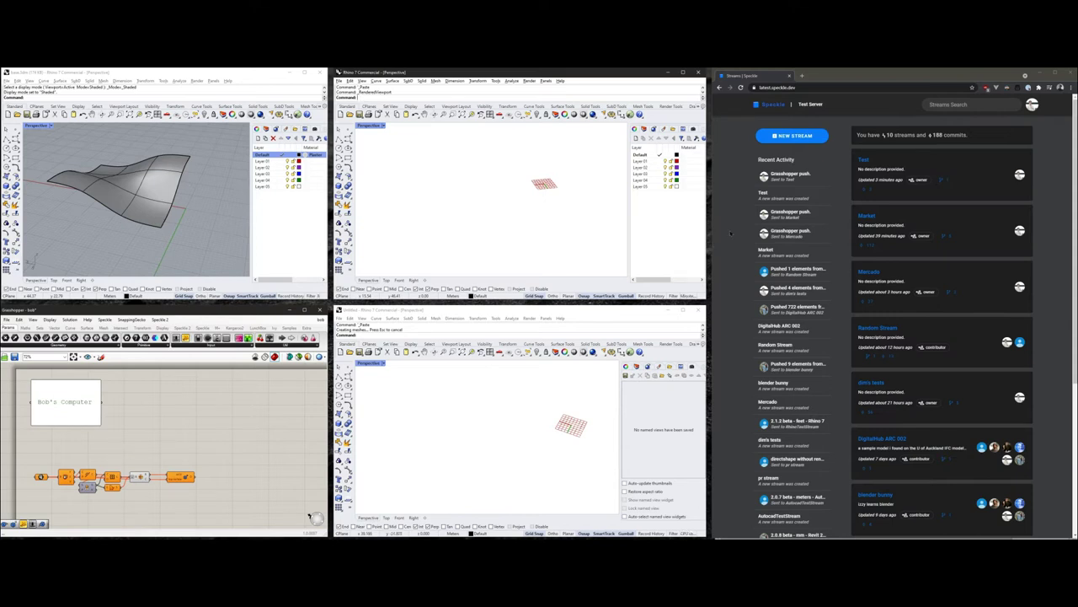
Step: Create a Speckle stream named 'Quick Demo' with description 'Quick Dem' and dismiss the toast
{"action": "left_click", "coordinate": [750, 189]}
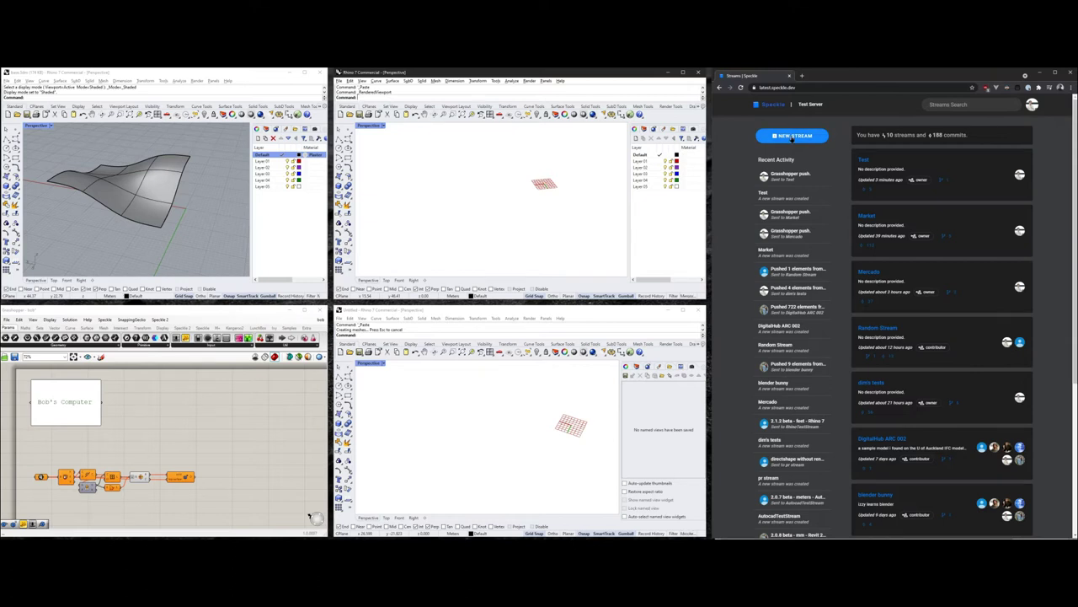
{"action": "left_click", "coordinate": [816, 138]}
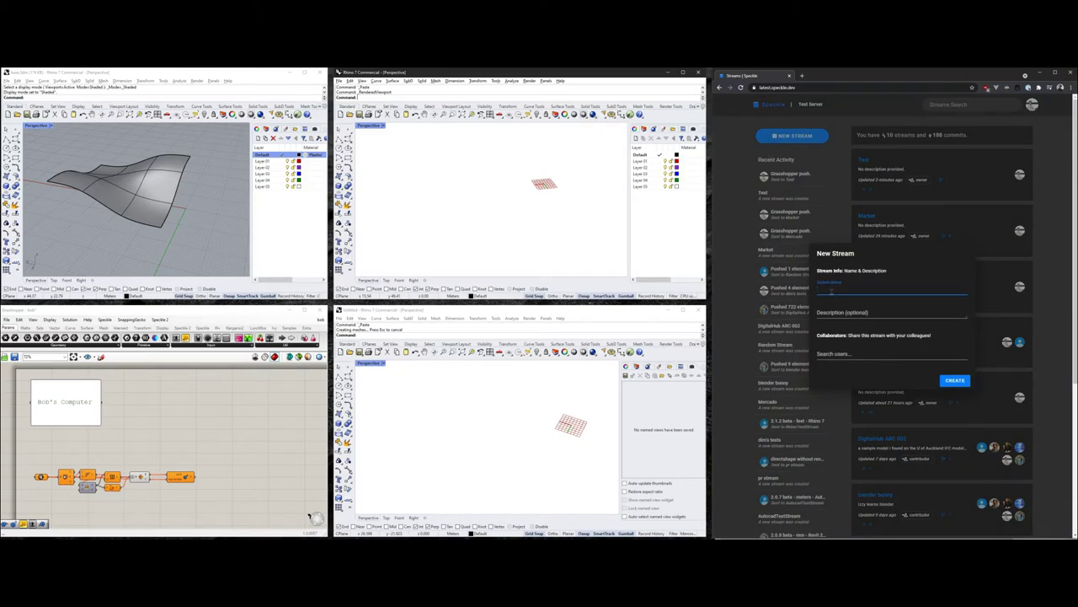
{"action": "type", "text": "Quick Demo"}
{"action": "key", "text": "Tab"}
{"action": "type", "text": "Quick Dem"}
{"action": "left_click", "coordinate": [961, 383]}
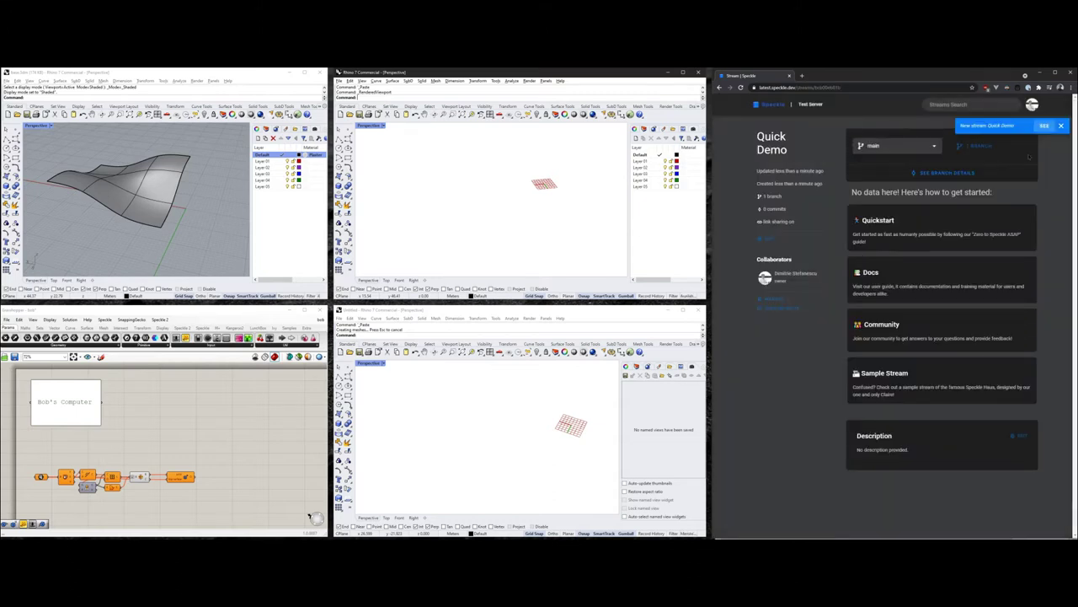
{"action": "left_click", "coordinate": [1061, 126]}
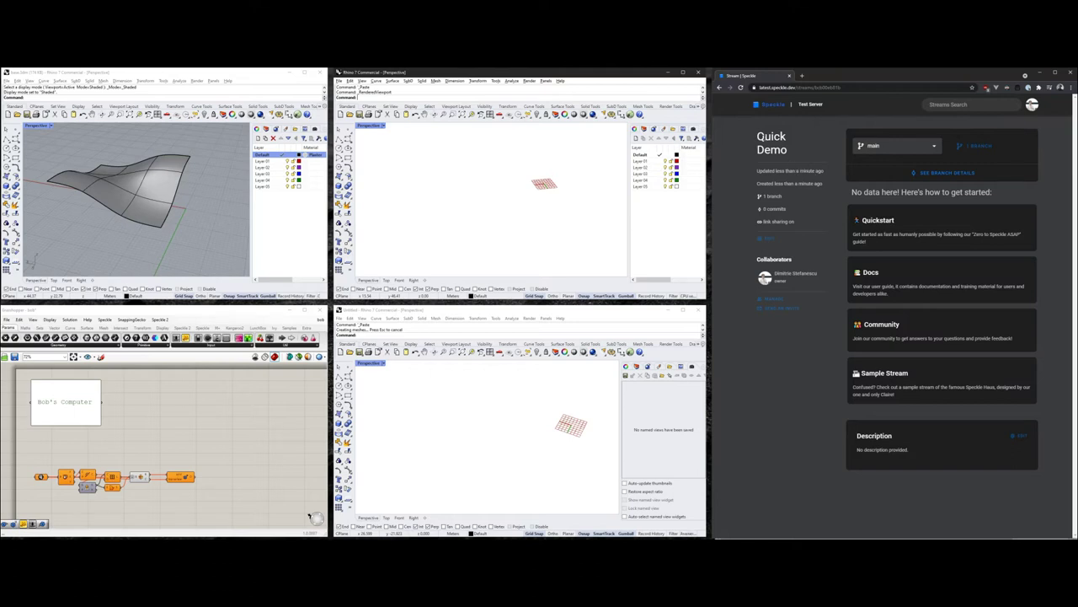
Step: Copy the Quick Demo stream URL from the address bar, then reposition the Grasshopper canvas
{"action": "left_click", "coordinate": [850, 89]}
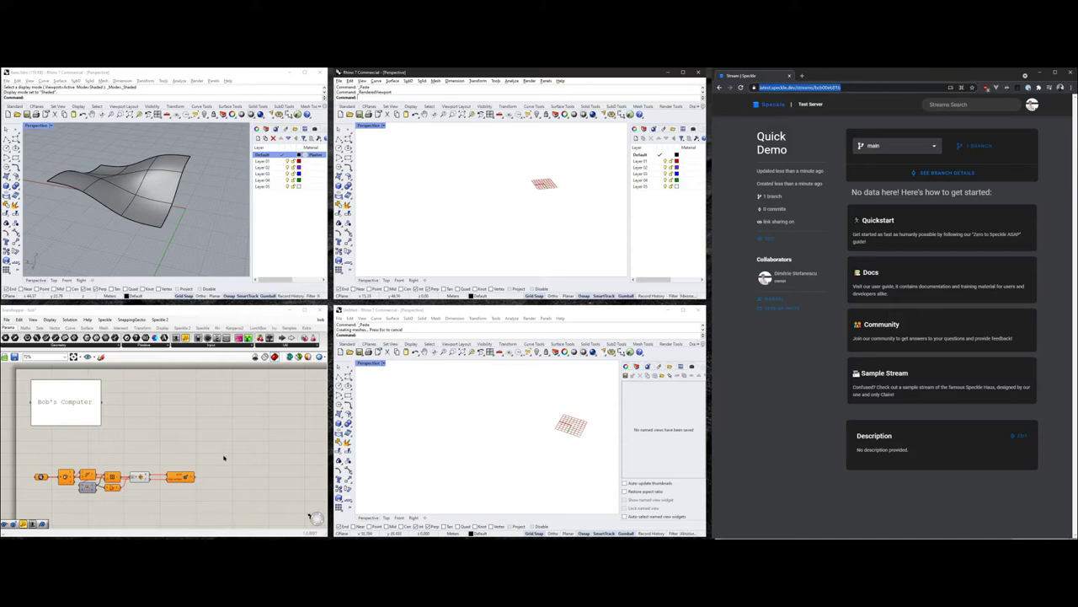
{"action": "left_click", "coordinate": [183, 447]}
{"action": "right_click_drag", "start_coordinate": [202, 433], "coordinate": [212, 414]}
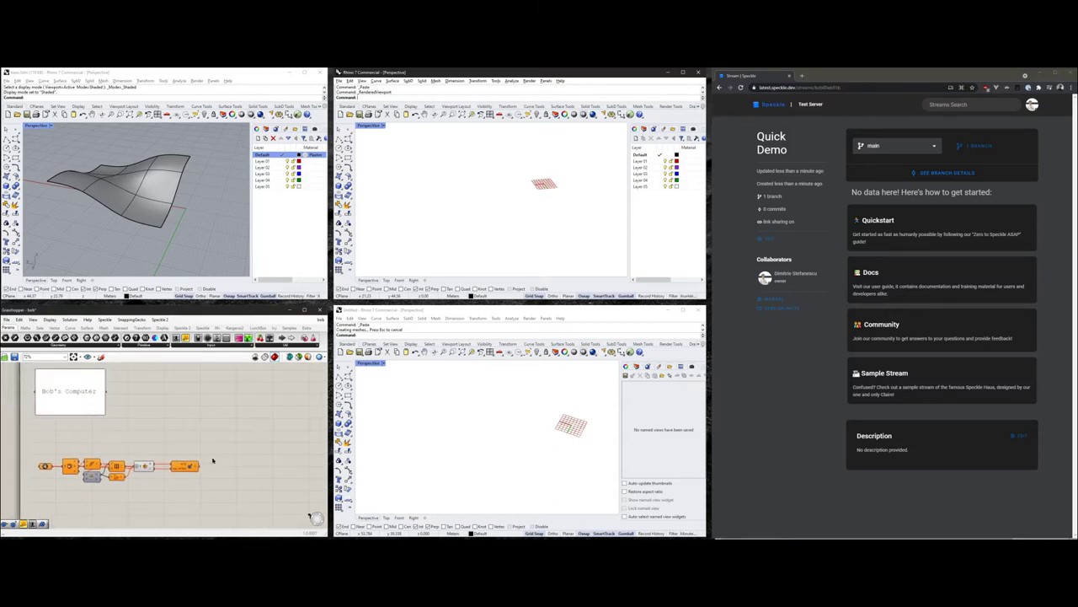
{"action": "left_click", "coordinate": [129, 230]}
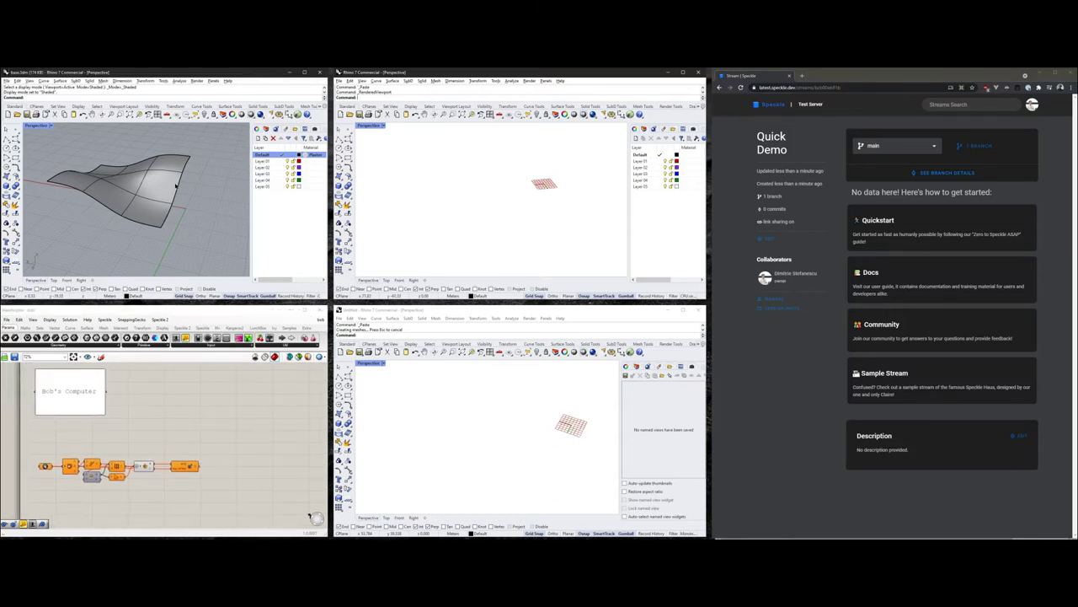
{"action": "left_click", "coordinate": [201, 455]}
{"action": "right_click_drag", "start_coordinate": [201, 455], "coordinate": [126, 432]}
Step: Reference the Rhino terrain surface into the Surface parameter so the solid preview appears
{"action": "right_click", "coordinate": [99, 440]}
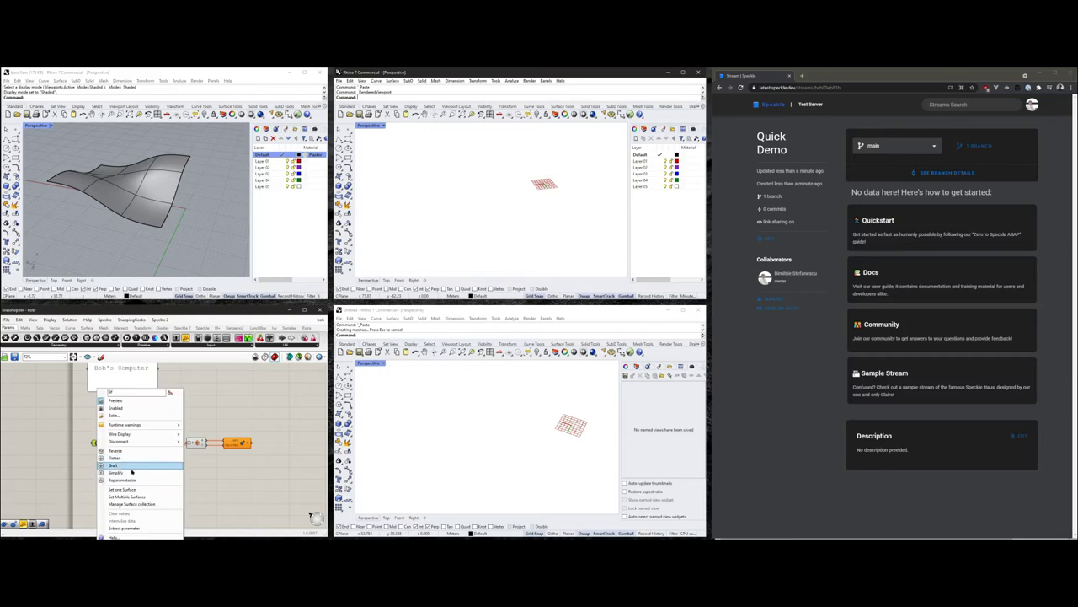
{"action": "left_click", "coordinate": [142, 490]}
{"action": "left_click", "coordinate": [135, 181]}
{"action": "right_click_drag", "start_coordinate": [197, 441], "coordinate": [177, 442]}
{"action": "left_click", "coordinate": [174, 441]}
{"action": "left_click", "coordinate": [114, 216]}
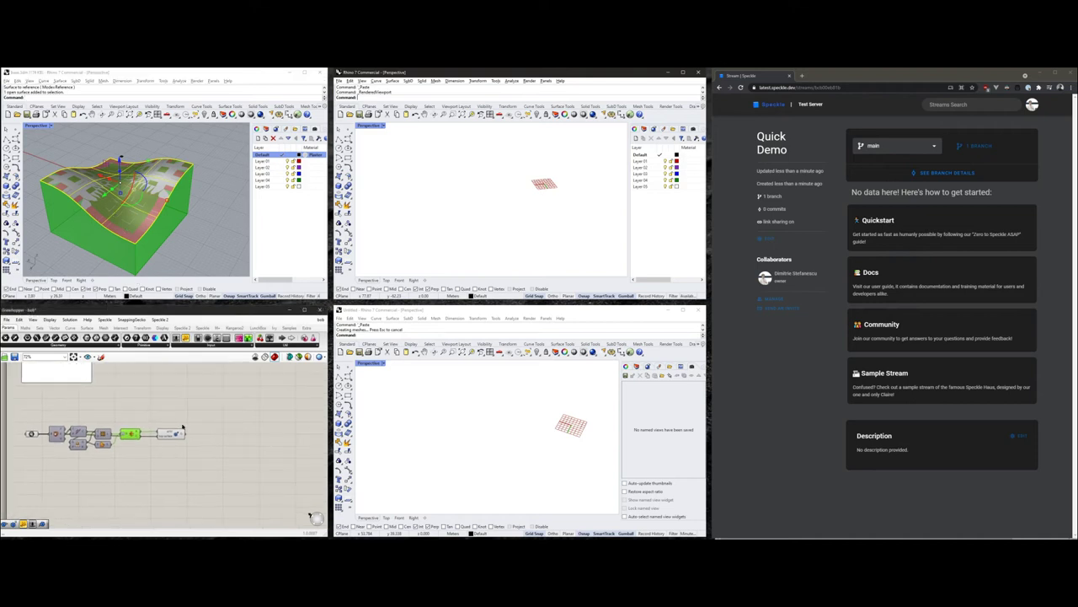
Step: Search the canvas for the Speckle 'send' component
{"action": "right_click_drag", "start_coordinate": [227, 450], "coordinate": [187, 444]}
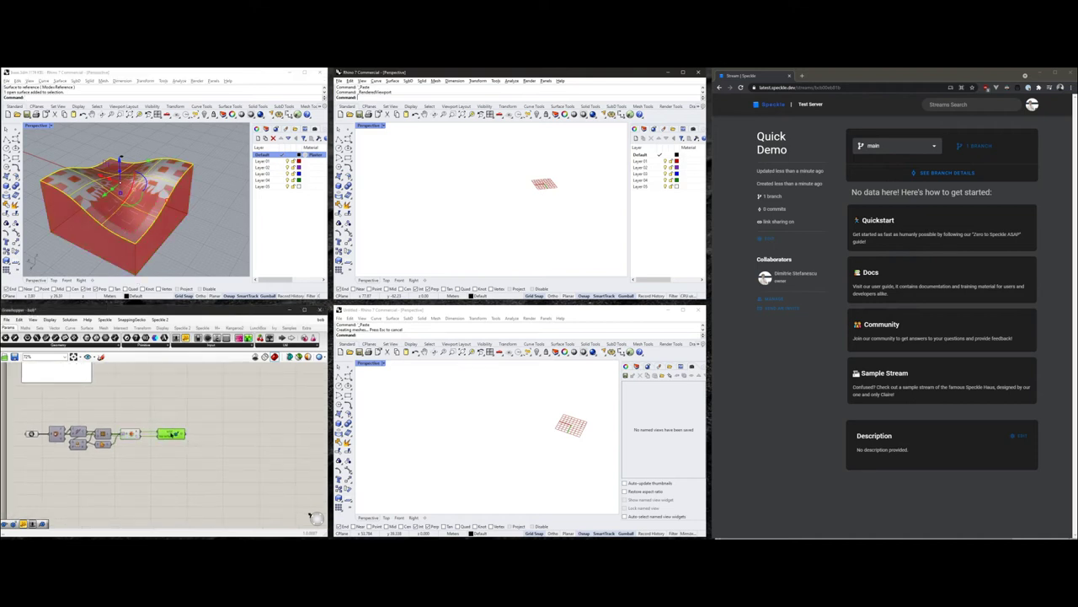
{"action": "double_click", "coordinate": [206, 420]}
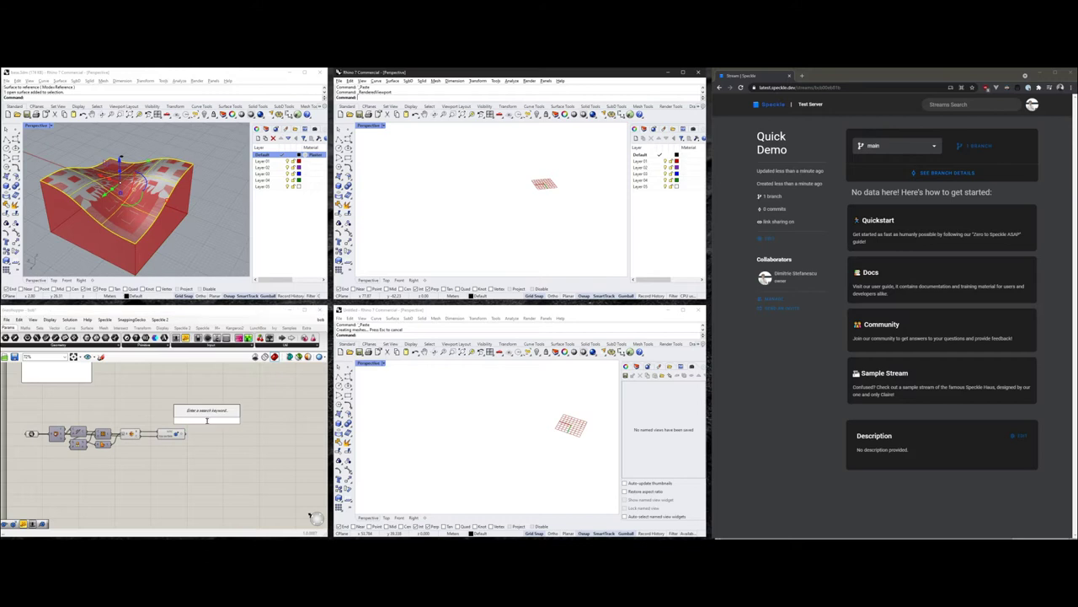
{"action": "type", "text": "send"}
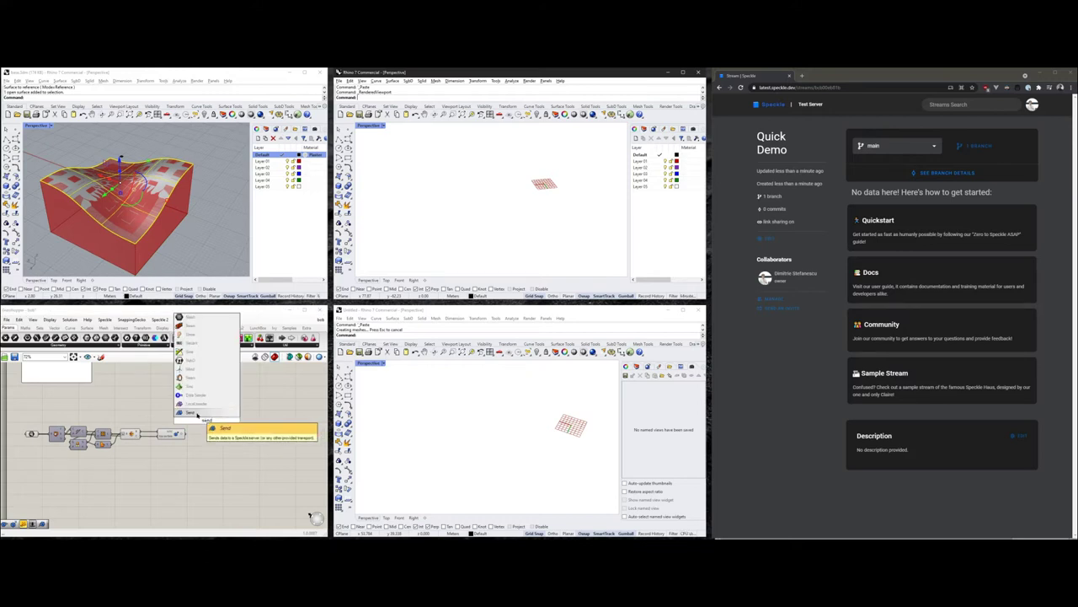
Step: Place a Speckle Send component and wire the solid output to its D input
{"action": "left_click", "coordinate": [197, 415]}
{"action": "scroll", "coordinate": [219, 404], "scroll_direction": "up", "scroll_amount": 5}
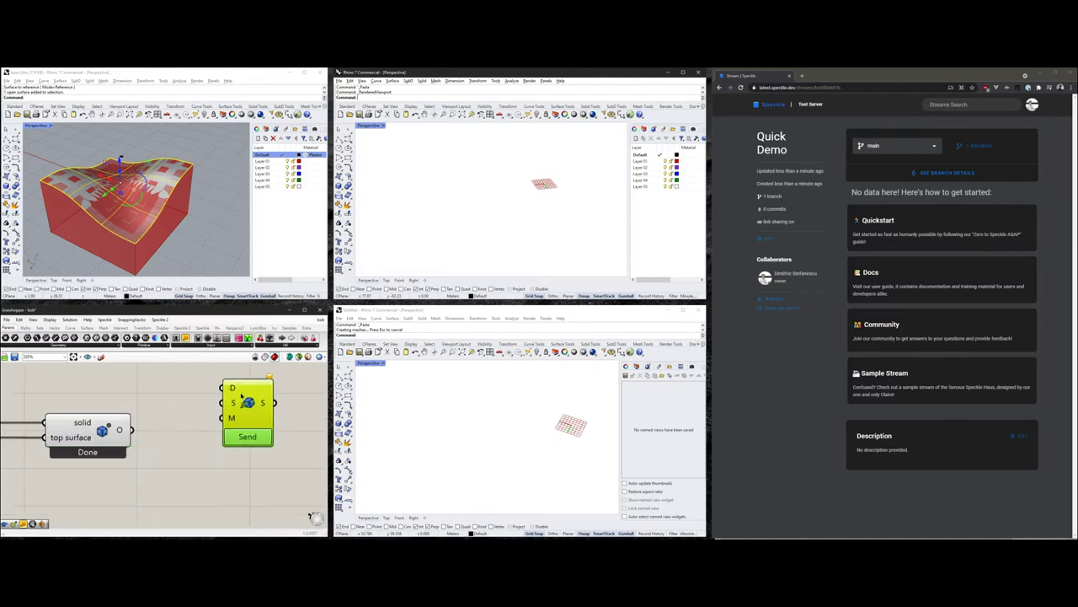
{"action": "mouse_move", "coordinate": [233, 387]}
{"action": "scroll", "coordinate": [230, 417], "scroll_direction": "down", "scroll_amount": 5}
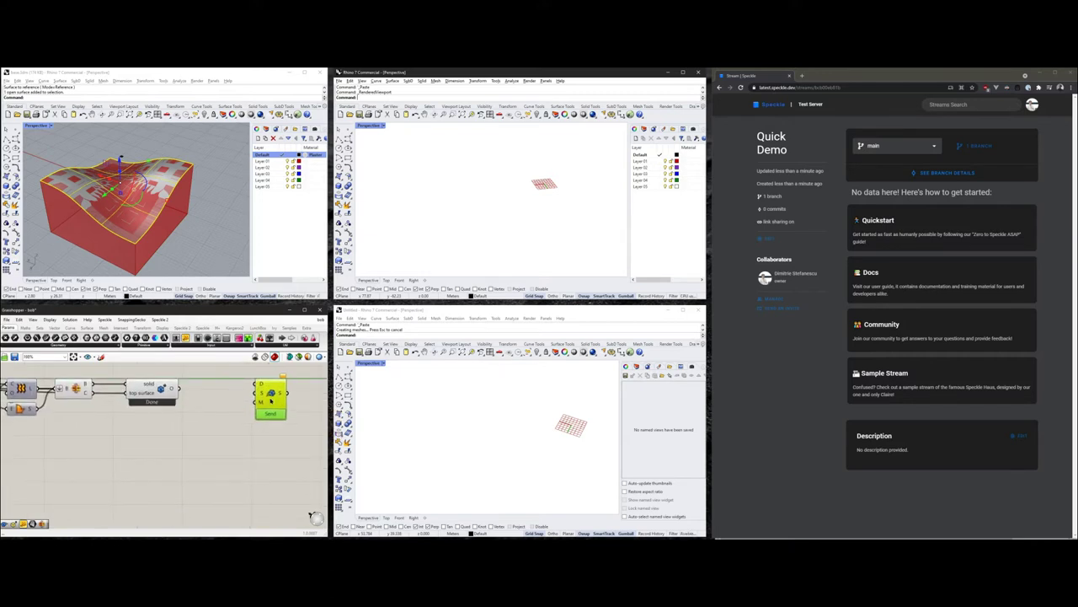
{"action": "right_click_drag", "start_coordinate": [203, 399], "coordinate": [178, 404]}
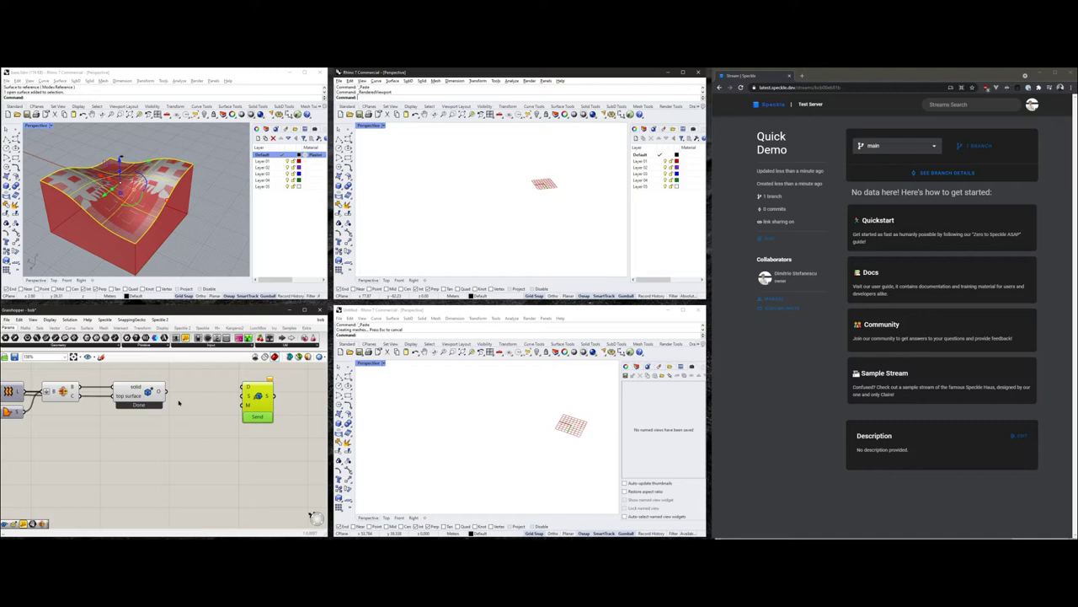
{"action": "left_click_drag", "start_coordinate": [167, 391], "coordinate": [247, 386]}
Step: Wire a panel holding the Quick Demo stream URL into Send's S input, then send
{"action": "right_click_drag", "start_coordinate": [152, 433], "coordinate": [175, 424]}
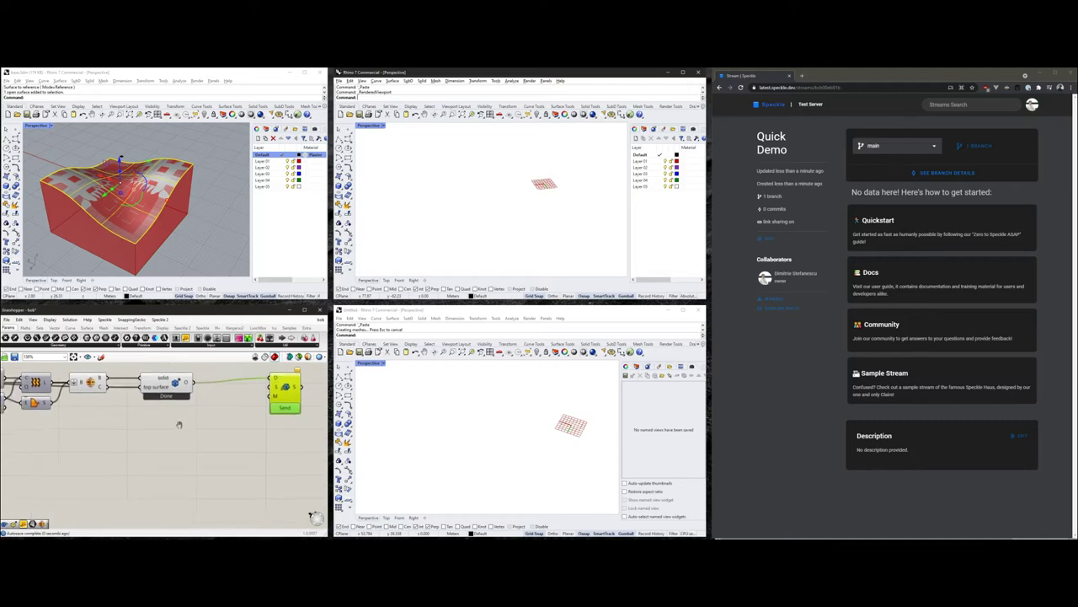
{"action": "double_click", "coordinate": [152, 429]}
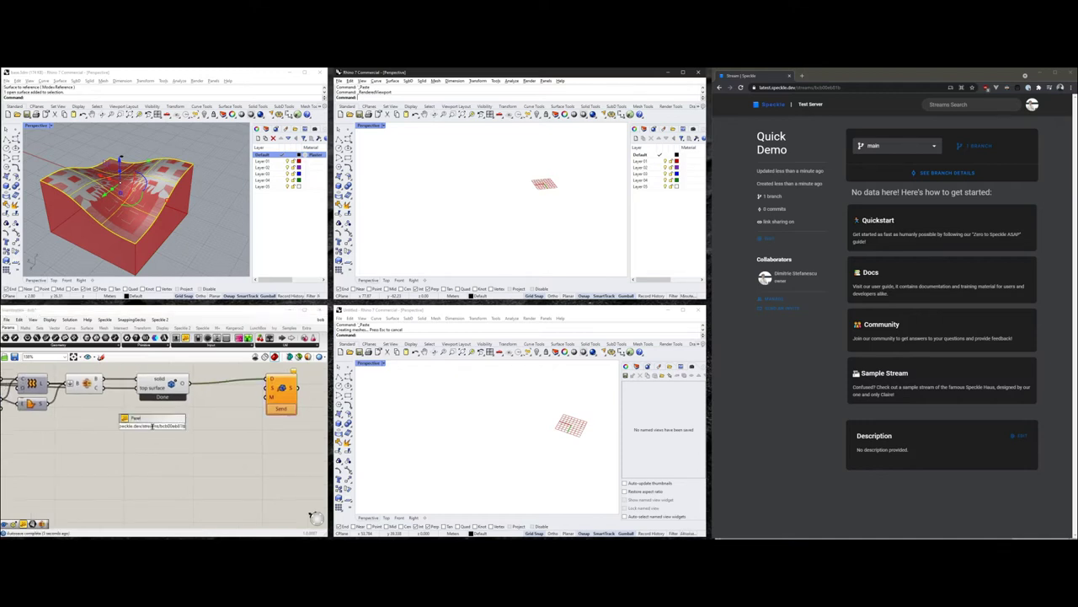
{"action": "key", "text": "Return"}
{"action": "left_click_drag", "start_coordinate": [228, 425], "coordinate": [268, 390]}
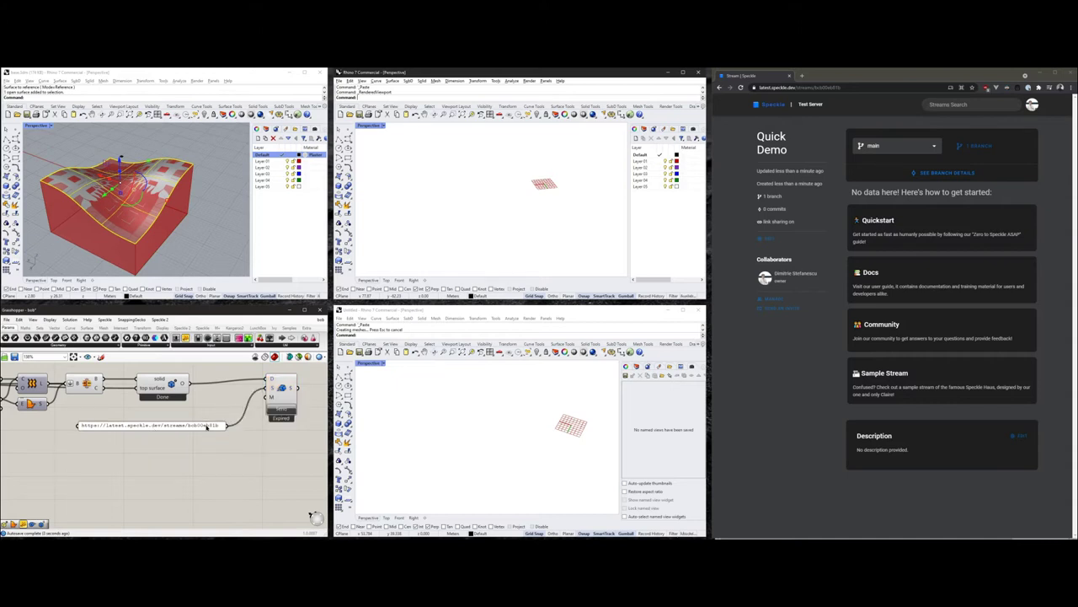
{"action": "left_click_drag", "start_coordinate": [151, 425], "coordinate": [153, 418]}
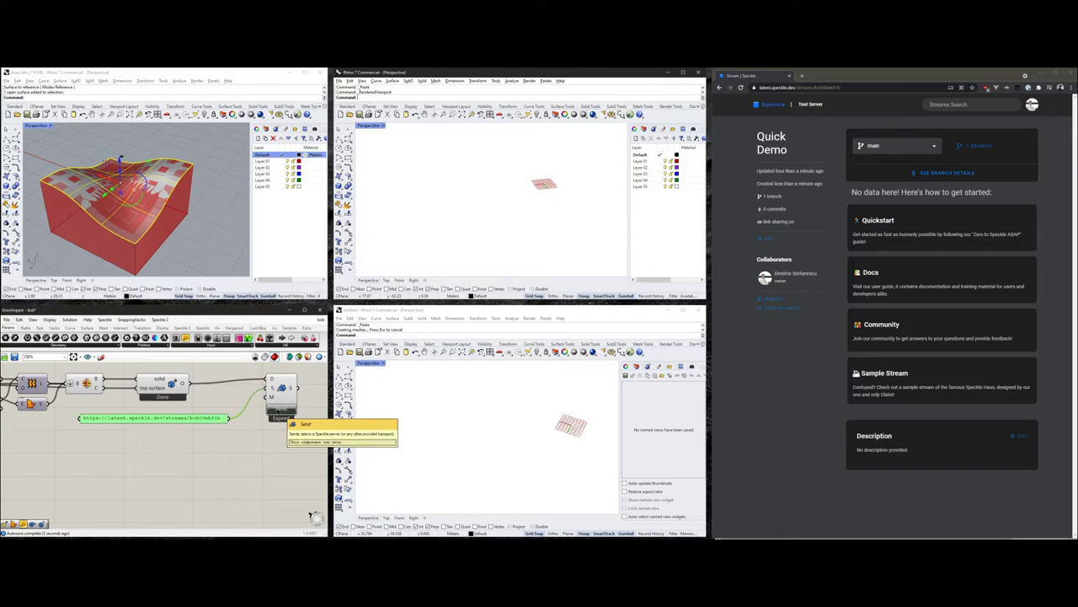
{"action": "left_click", "coordinate": [281, 410]}
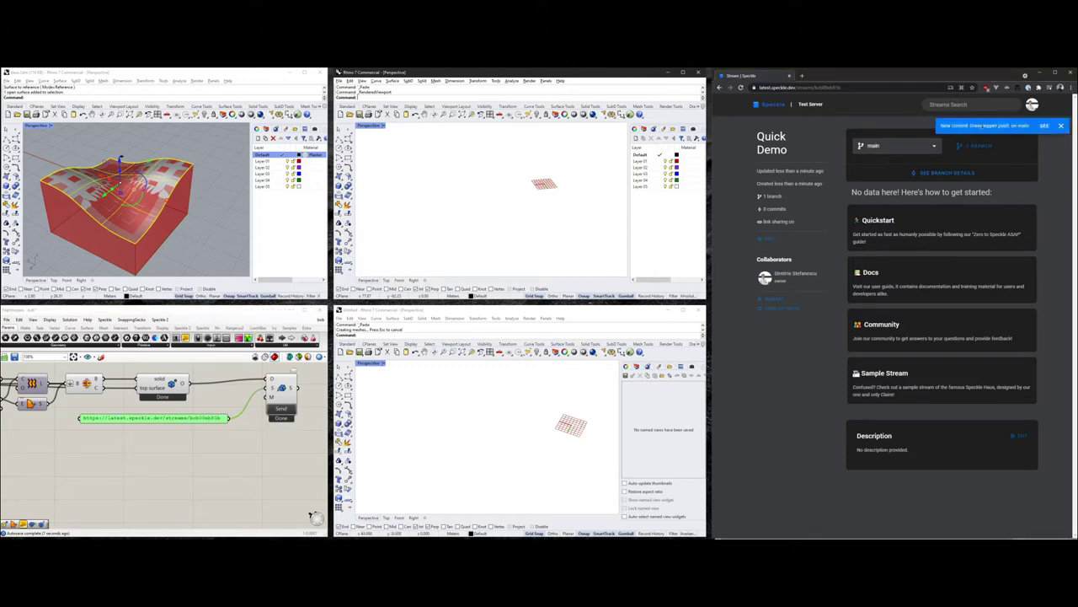
Step: Open the 'Grasshopper push.' commit, orbit its terrain model, then select the Send component
{"action": "left_click", "coordinate": [1044, 126]}
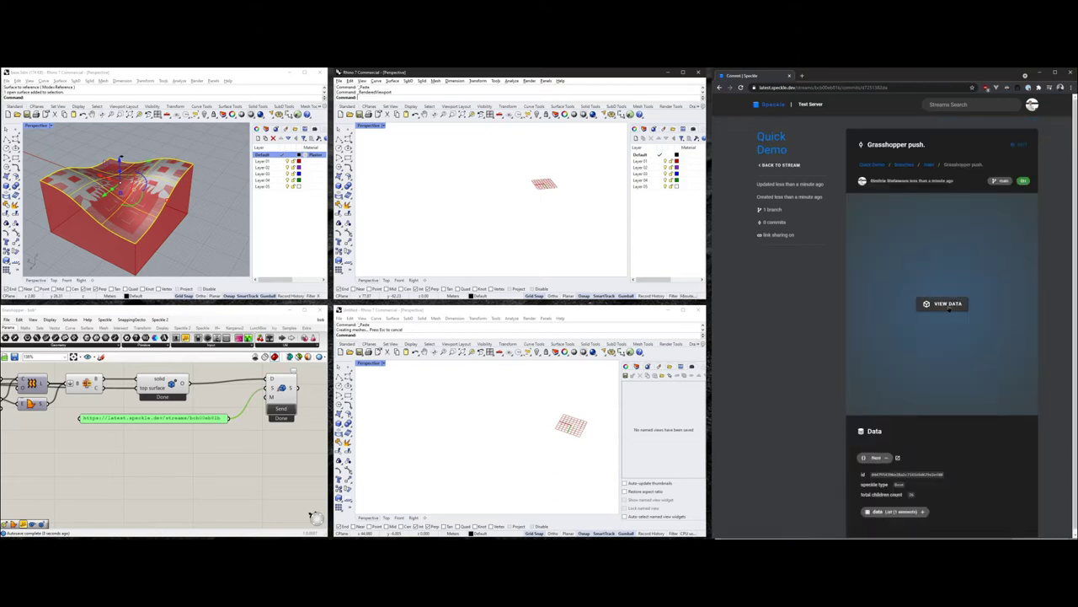
{"action": "left_click_drag", "start_coordinate": [948, 311], "coordinate": [990, 322]}
{"action": "left_click", "coordinate": [283, 409]}
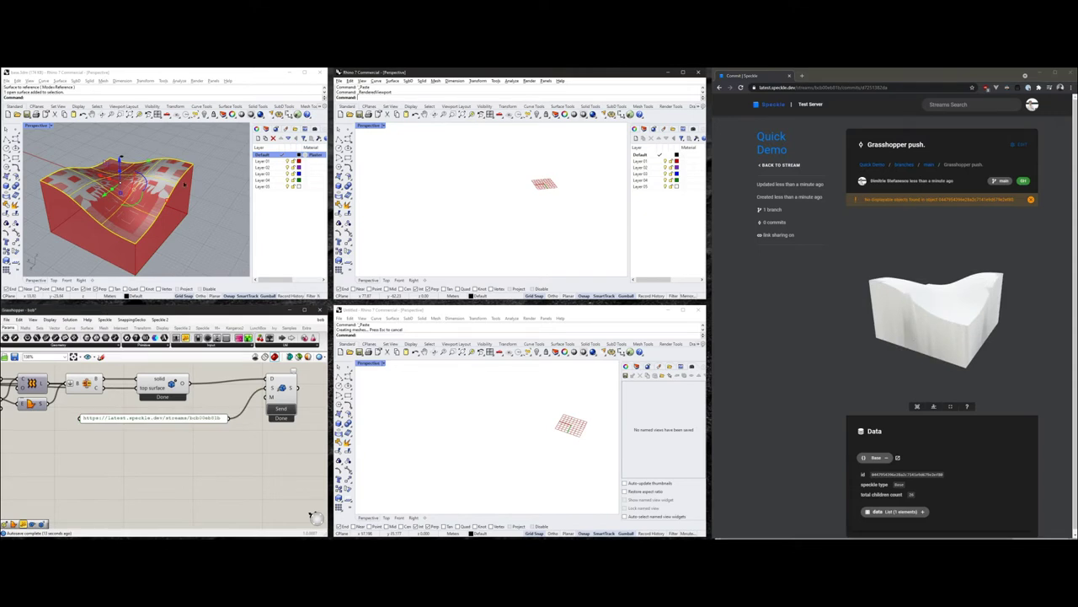
{"action": "left_click", "coordinate": [282, 394]}
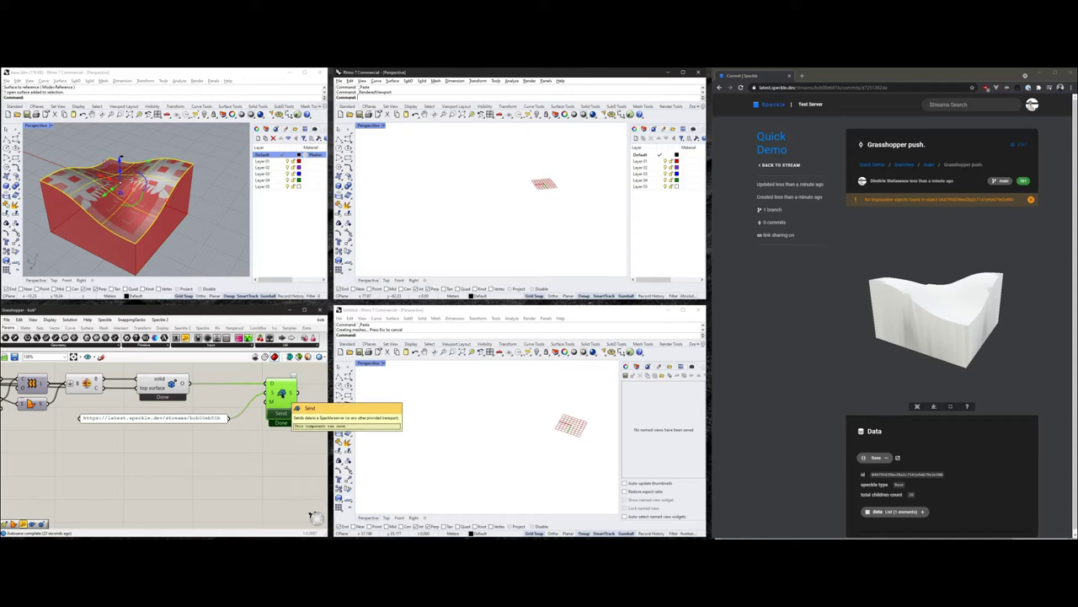
Step: Enable Send automatically, lower the Rhino surface, and view the resulting commit in Speckle
{"action": "right_click", "coordinate": [282, 392]}
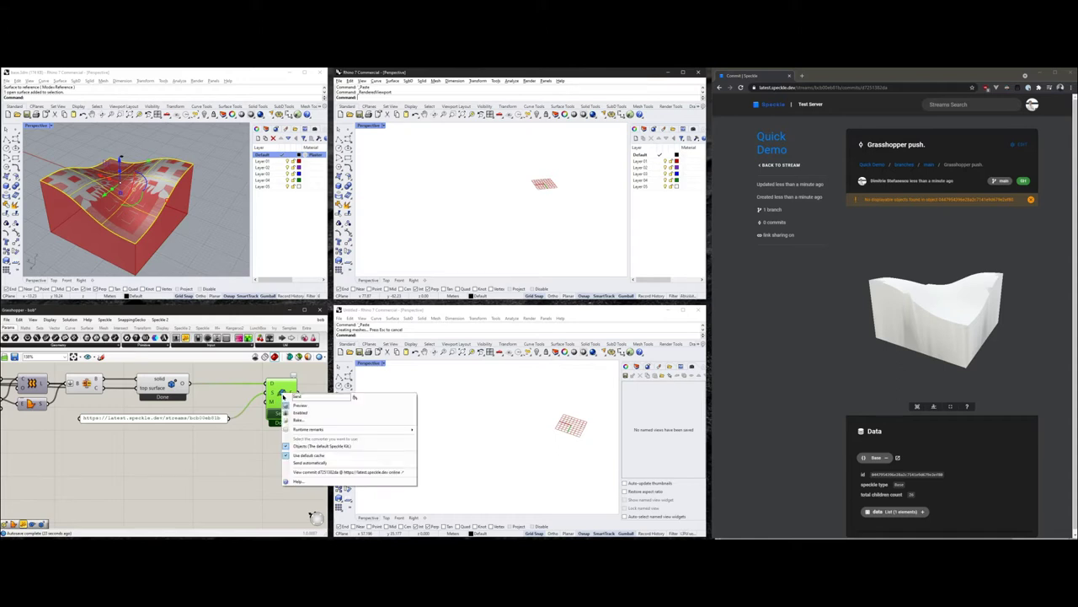
{"action": "left_click", "coordinate": [318, 464]}
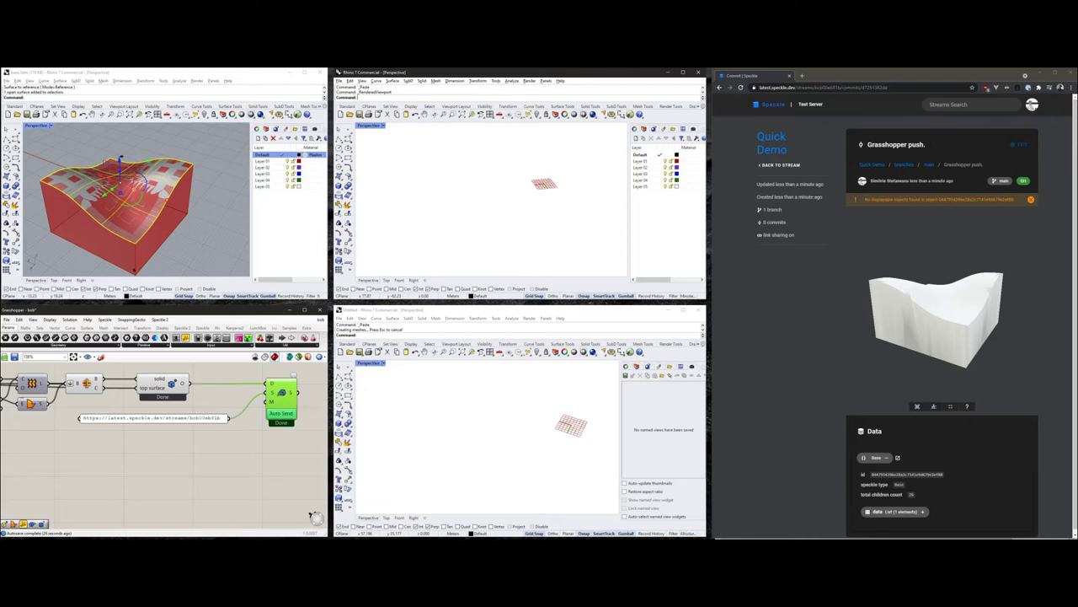
{"action": "left_click_drag", "start_coordinate": [120, 162], "coordinate": [122, 172]}
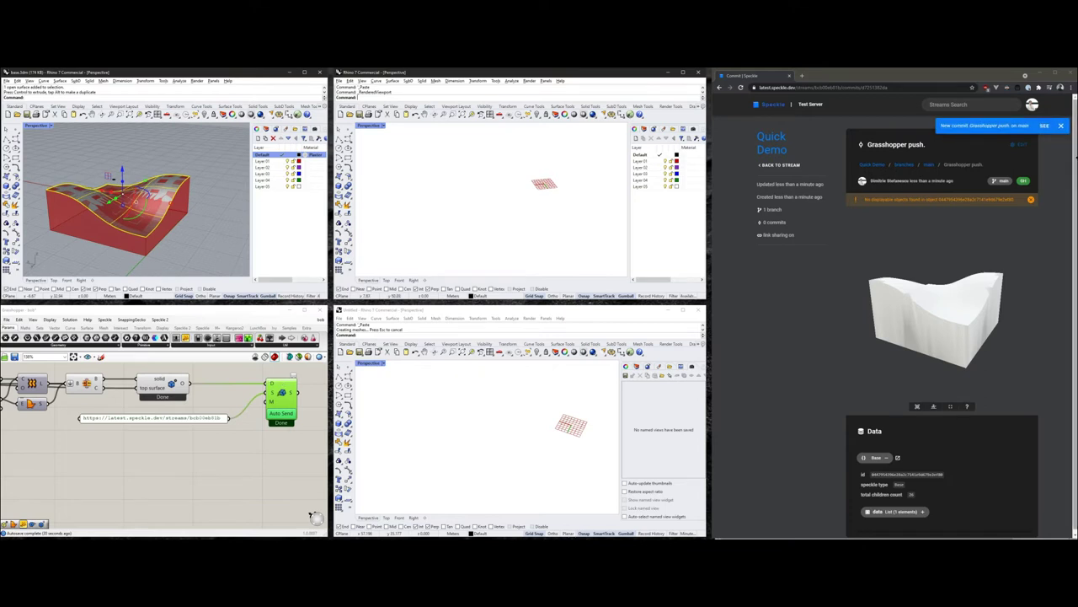
{"action": "left_click", "coordinate": [1045, 125]}
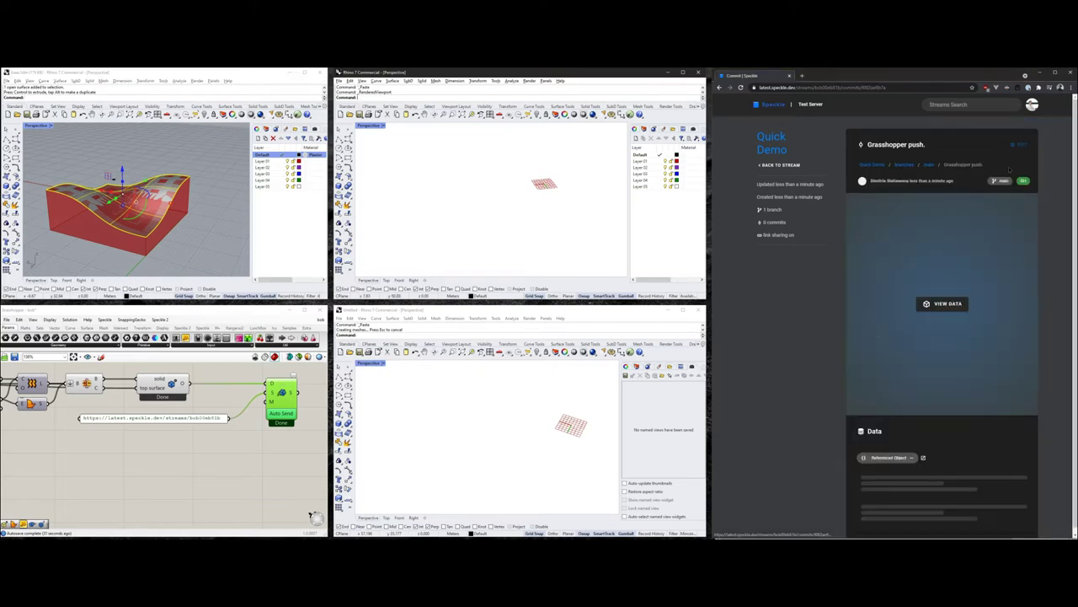
{"action": "left_click", "coordinate": [942, 305]}
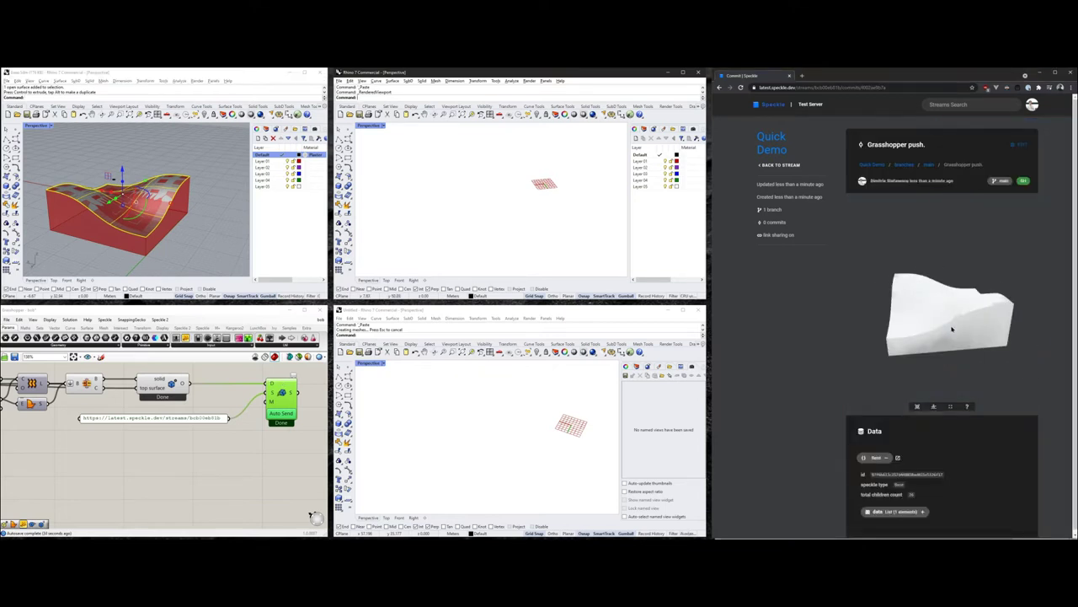
Step: Set Send's message to 'moved surface back up' and raise the Rhino surface to push it
{"action": "right_click", "coordinate": [286, 394]}
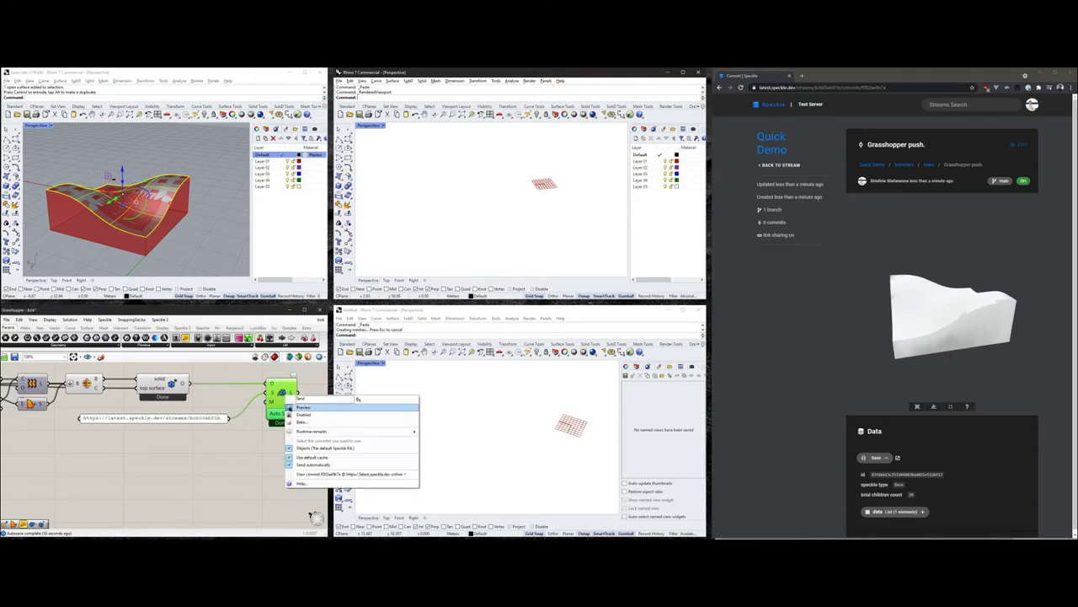
{"action": "left_click", "coordinate": [329, 474]}
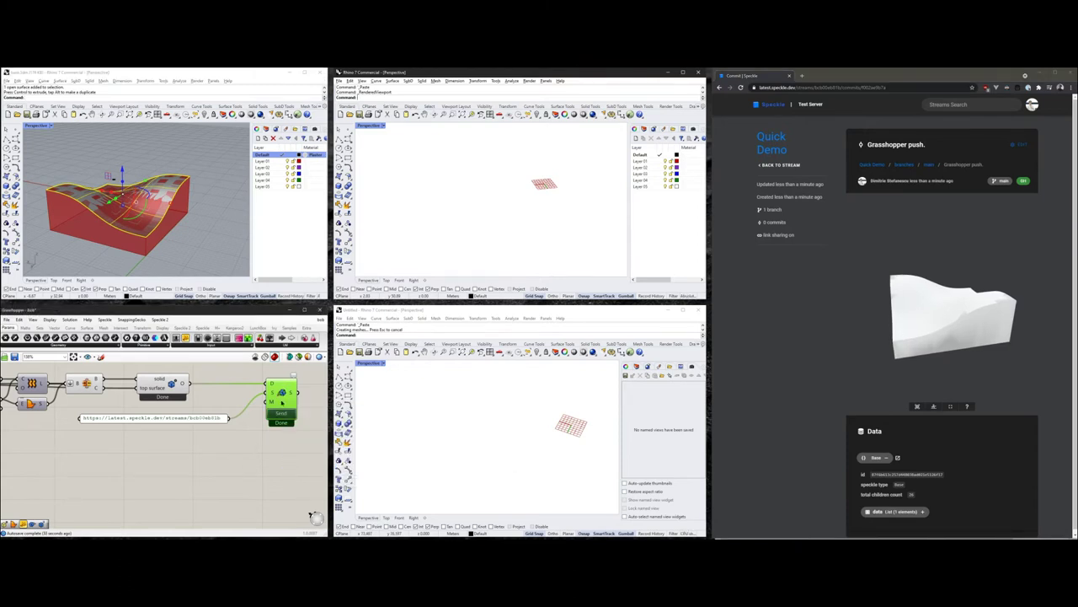
{"action": "right_click", "coordinate": [271, 403]}
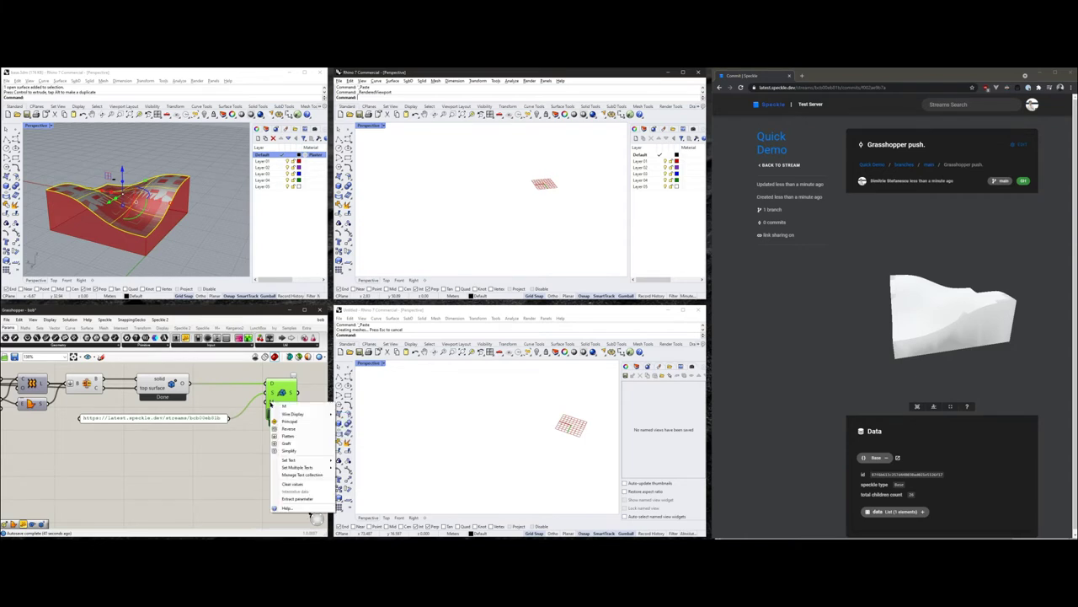
{"action": "mouse_move", "coordinate": [291, 460]}
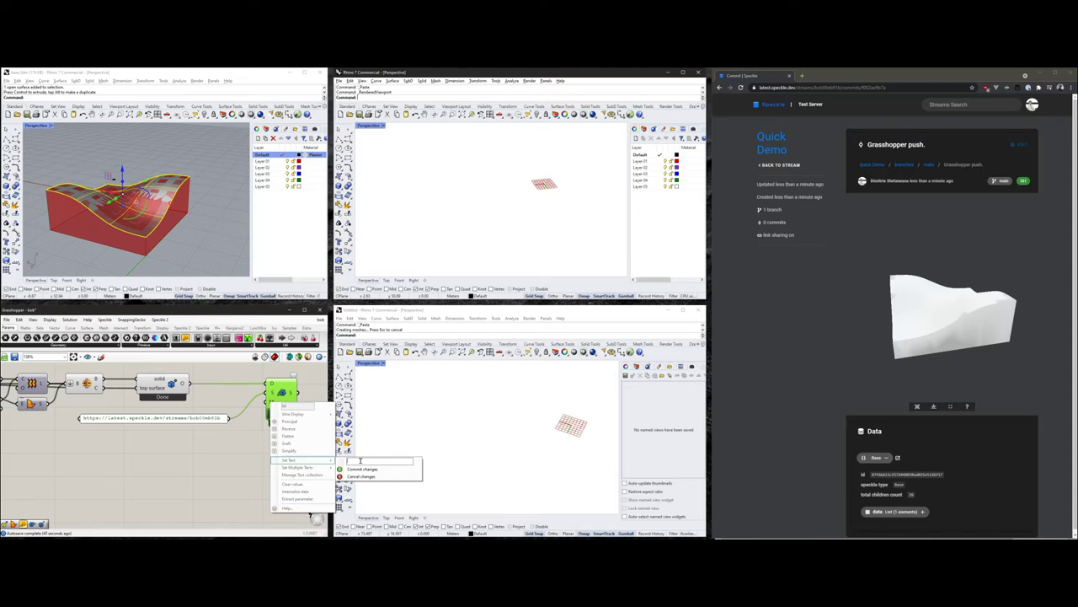
{"action": "type", "text": "moved surface back up"}
{"action": "key", "text": "Return"}
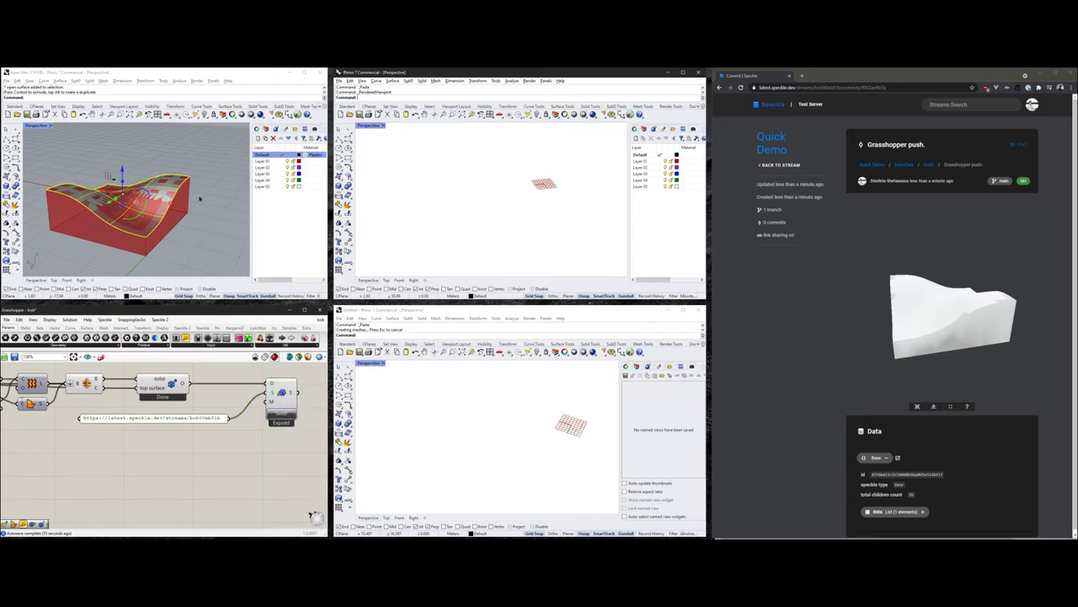
{"action": "left_click_drag", "start_coordinate": [115, 164], "coordinate": [118, 128]}
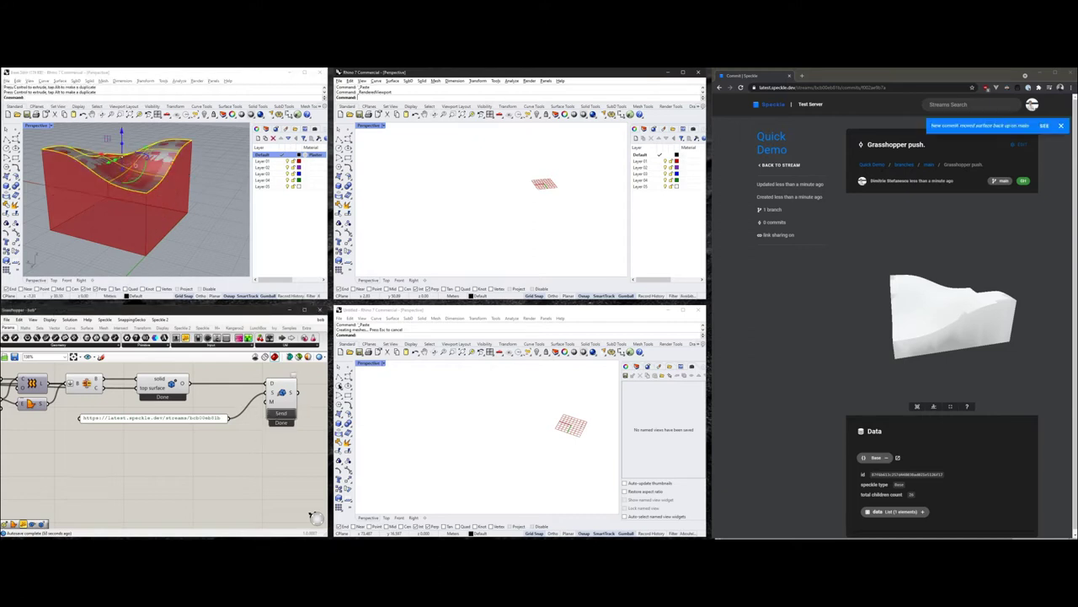
Step: Open the 'moved surface back up' commit and go to main's three-commit list
{"action": "left_click", "coordinate": [1045, 125]}
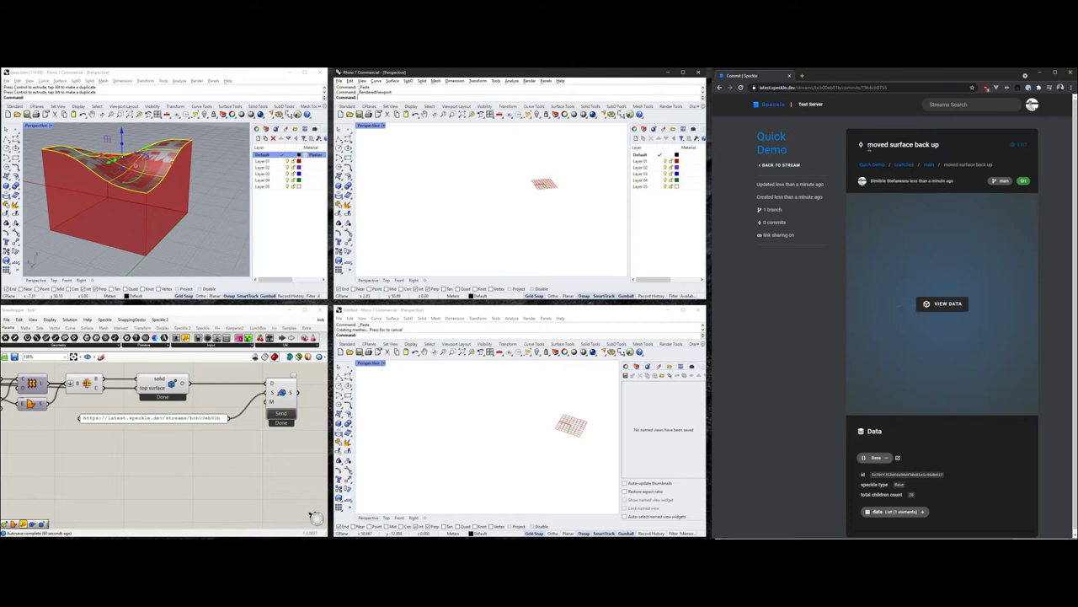
{"action": "mouse_move", "coordinate": [935, 145]}
{"action": "left_mouse_down"}
{"action": "mouse_move", "coordinate": [868, 145]}
{"action": "mouse_move", "coordinate": [942, 148]}
{"action": "left_mouse_up"}
{"action": "left_click", "coordinate": [868, 145]}
{"action": "left_click", "coordinate": [928, 164]}
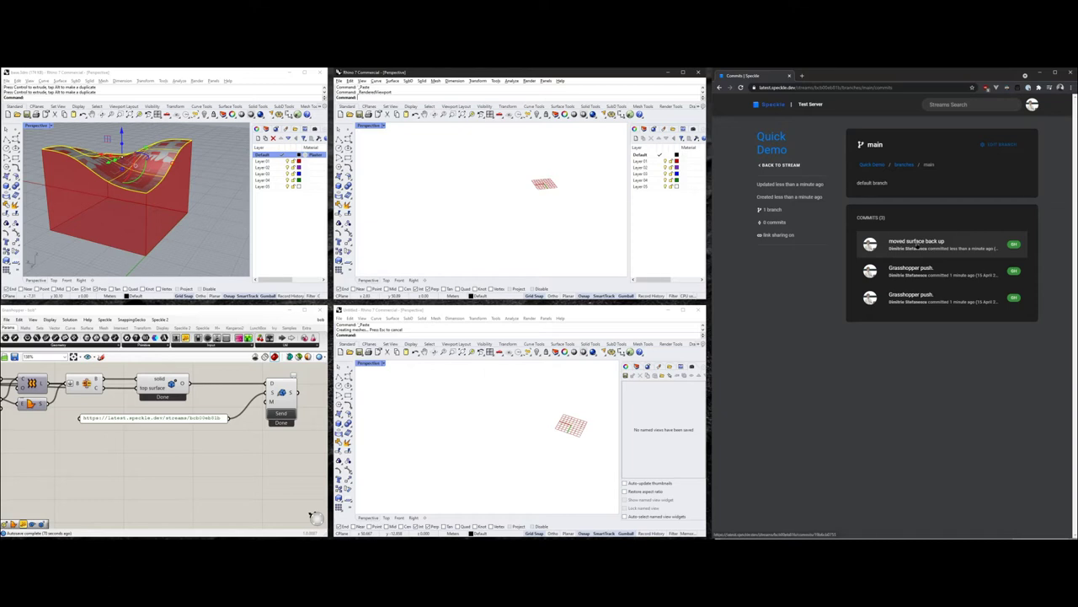
Step: Orbit the Rhino model and bring Alice's receiving Grasshopper canvas forward
{"action": "right_click_drag", "start_coordinate": [127, 193], "coordinate": [125, 133]}
{"action": "right_click_drag", "start_coordinate": [150, 178], "coordinate": [190, 169]}
{"action": "left_click", "coordinate": [362, 203]}
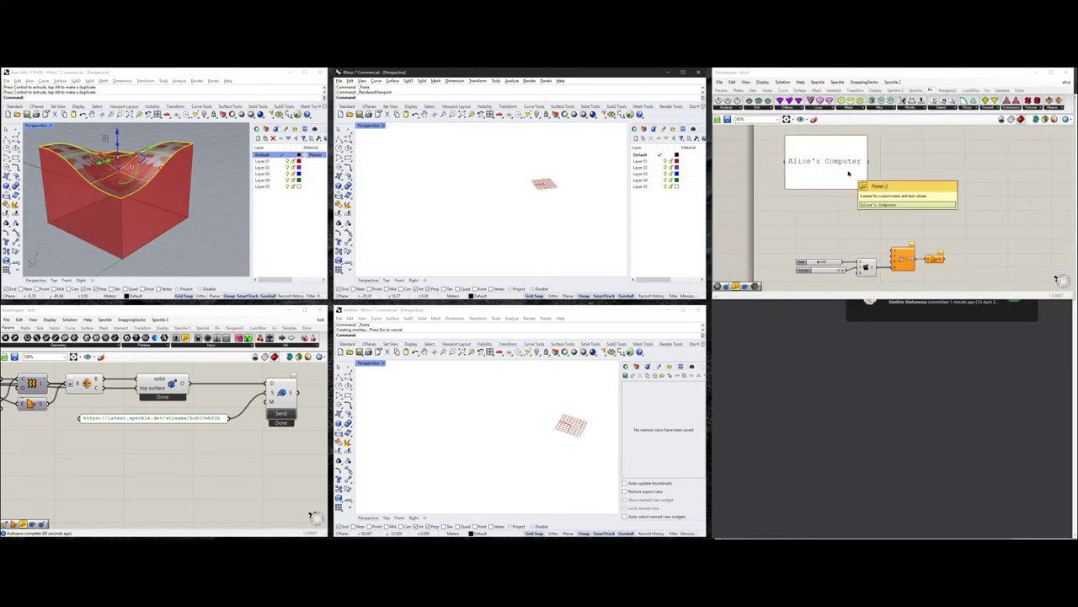
Step: Place a Speckle Receive component on Alice's Grasshopper canvas
{"action": "right_click_drag", "start_coordinate": [897, 219], "coordinate": [839, 221]}
{"action": "double_click", "coordinate": [839, 220]}
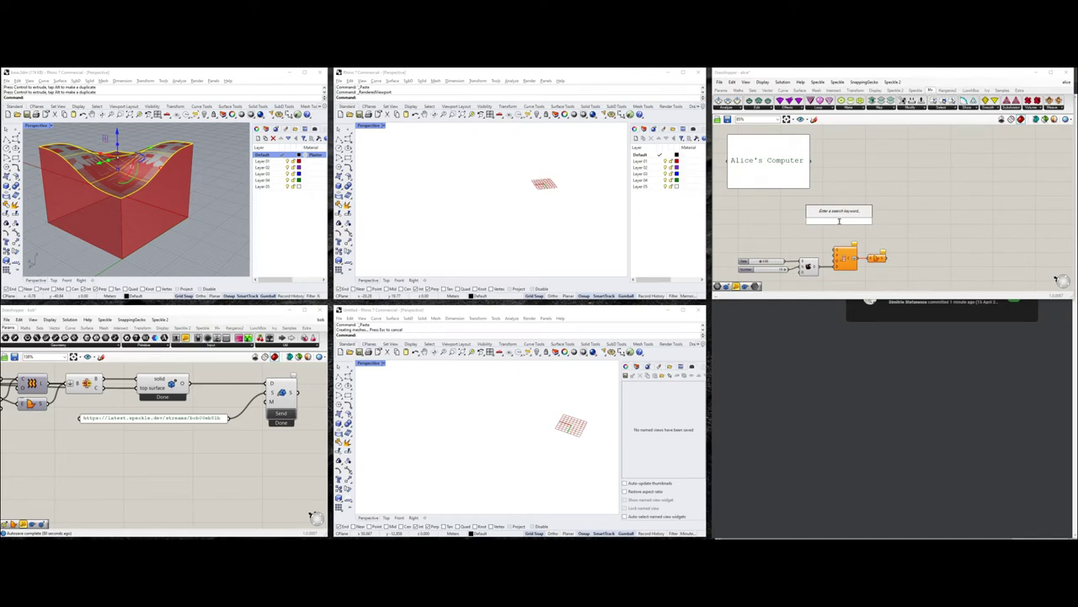
{"action": "type", "text": "receive"}
{"action": "left_click", "coordinate": [835, 216]}
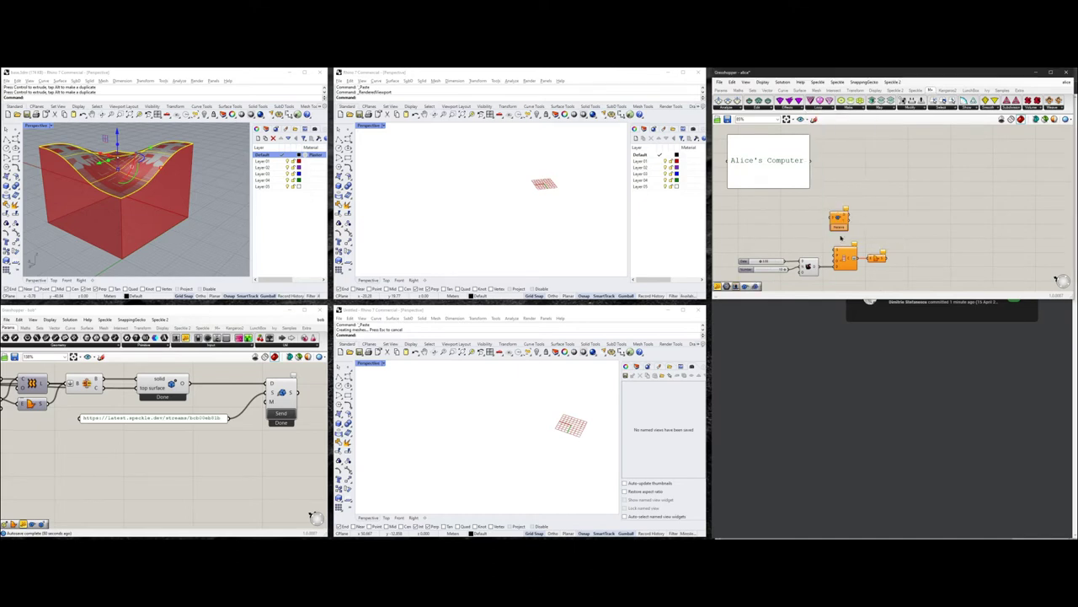
{"action": "left_click_drag", "start_coordinate": [840, 215], "coordinate": [844, 212]}
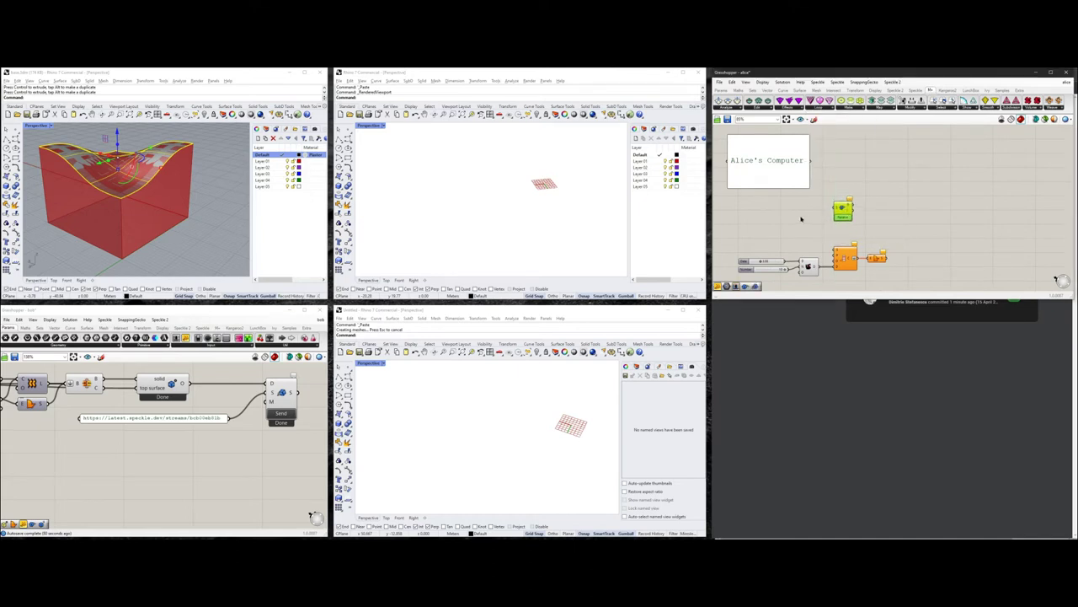
{"action": "left_click", "coordinate": [776, 346]}
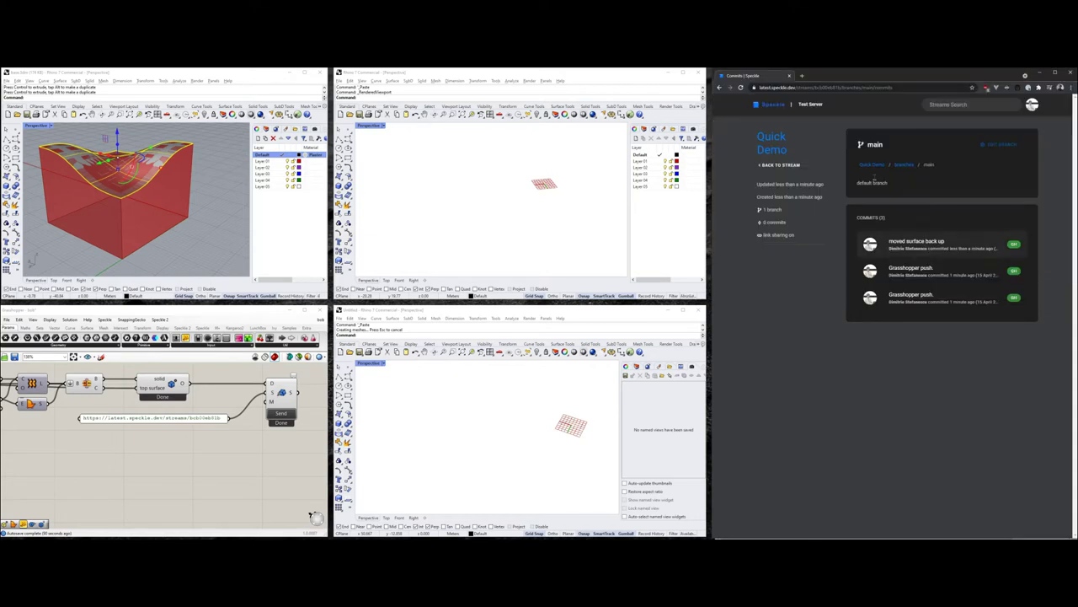
Step: Open the 'moved surface back up' commit and copy its URL for Grasshopper
{"action": "left_click", "coordinate": [927, 244]}
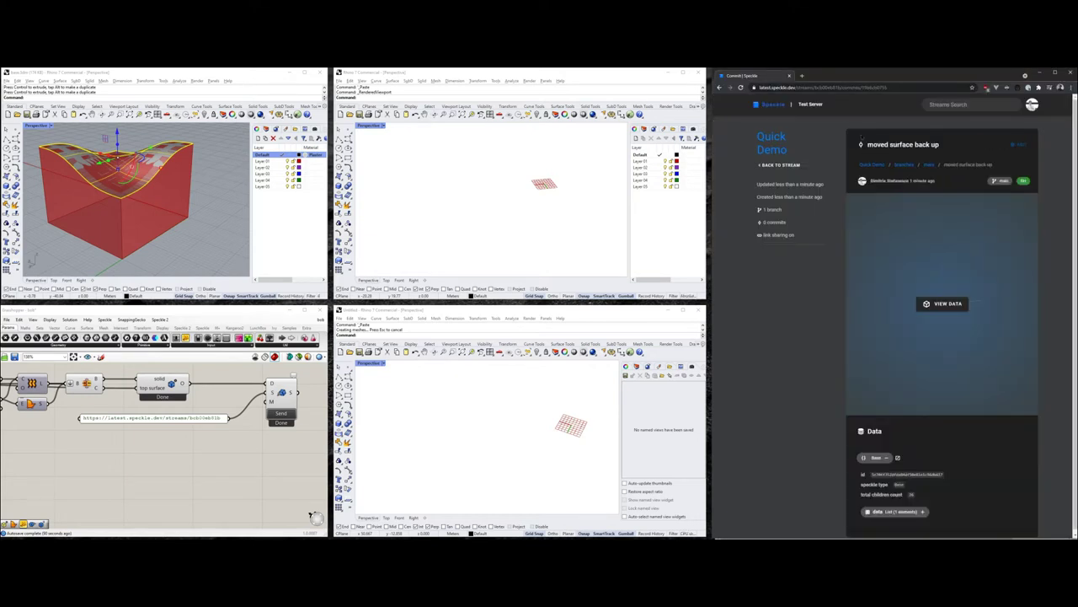
{"action": "left_click", "coordinate": [895, 87]}
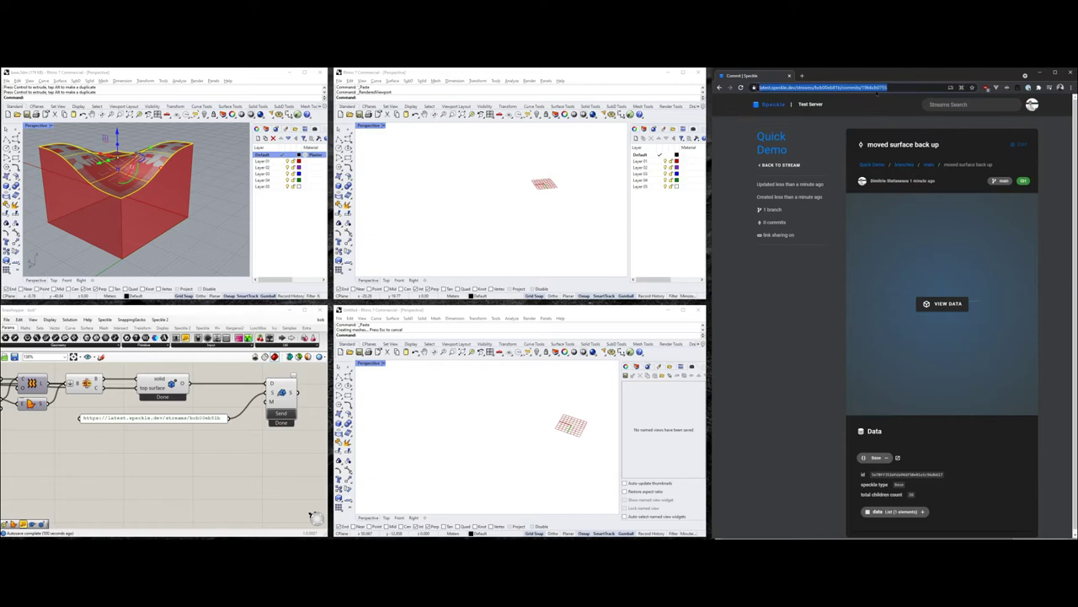
{"action": "key", "text": "alt+Tab"}
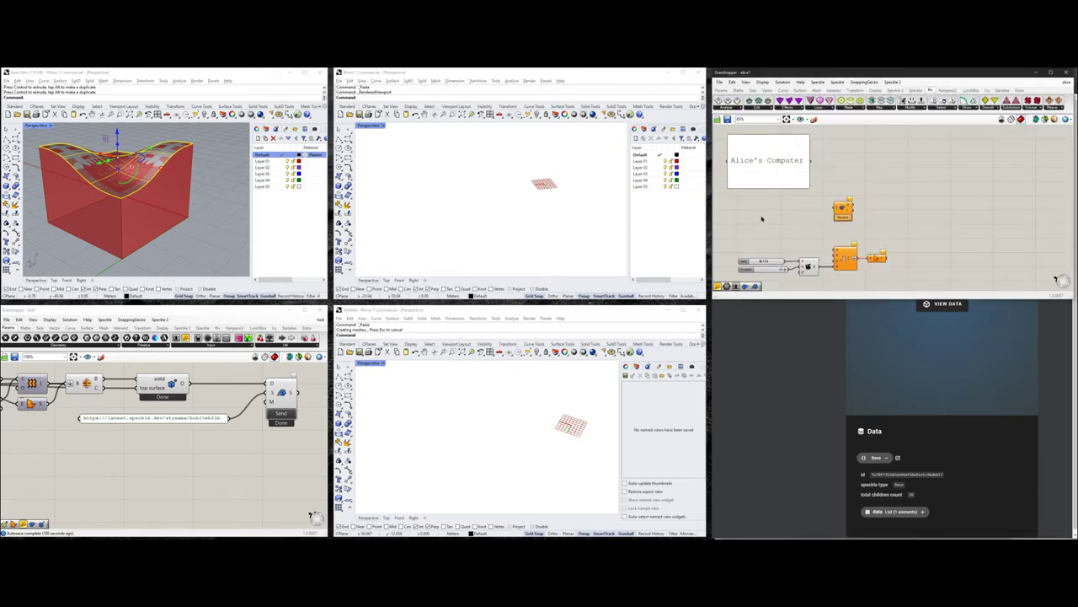
Step: Paste the copied commit URL as a panel beside the Speckle Receive component and wire it in
{"action": "left_click", "coordinate": [760, 215]}
{"action": "key", "text": "ctrl+v"}
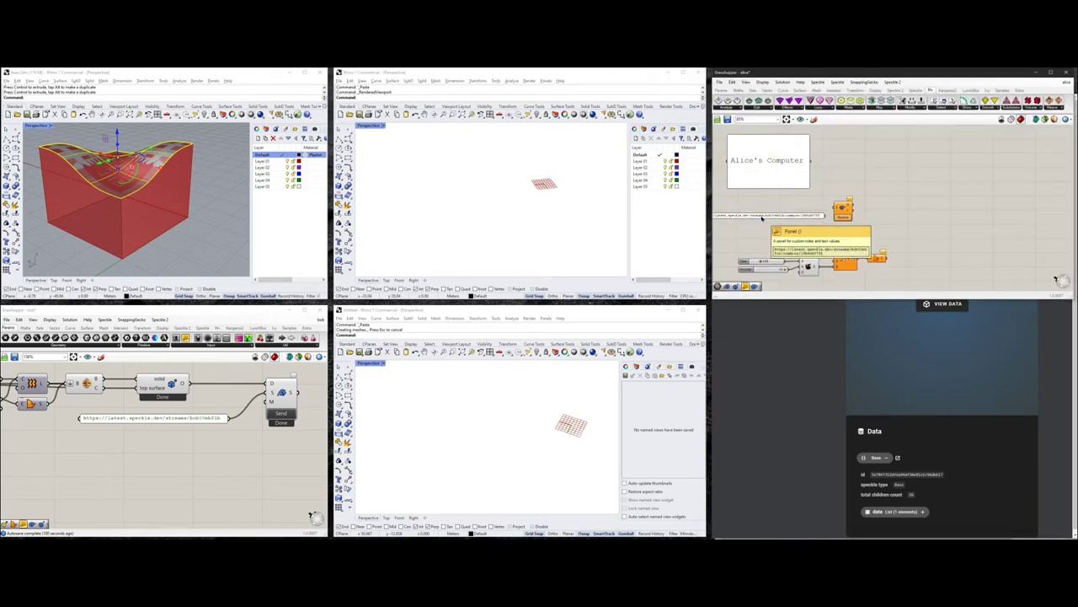
{"action": "left_click_drag", "start_coordinate": [836, 208], "coordinate": [839, 215]}
{"action": "scroll", "coordinate": [845, 215], "scroll_direction": "up", "scroll_amount": 2}
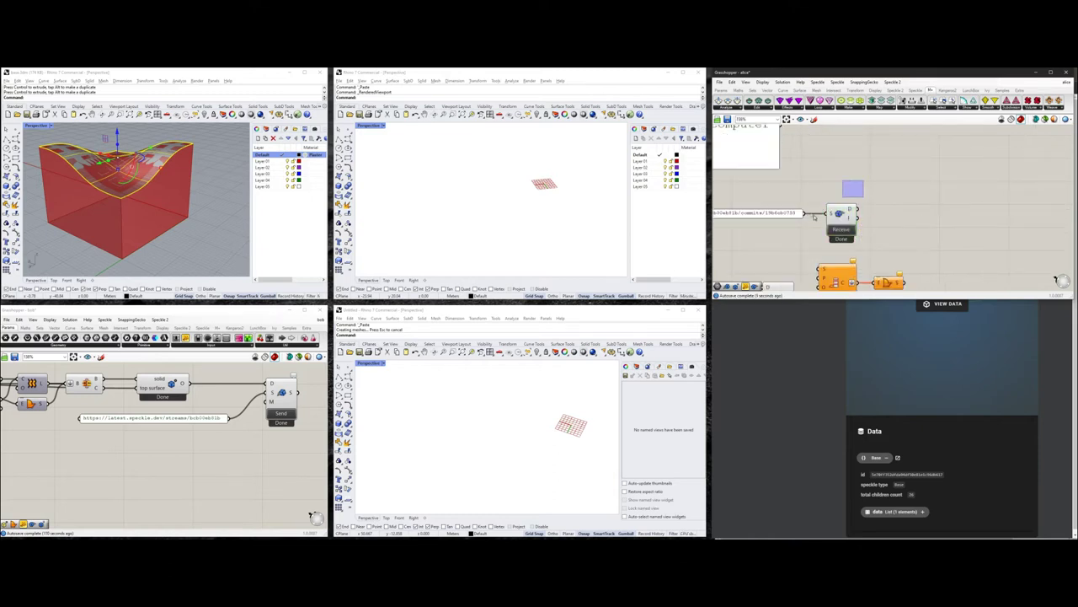
{"action": "left_click_drag", "start_coordinate": [866, 180], "coordinate": [747, 252]}
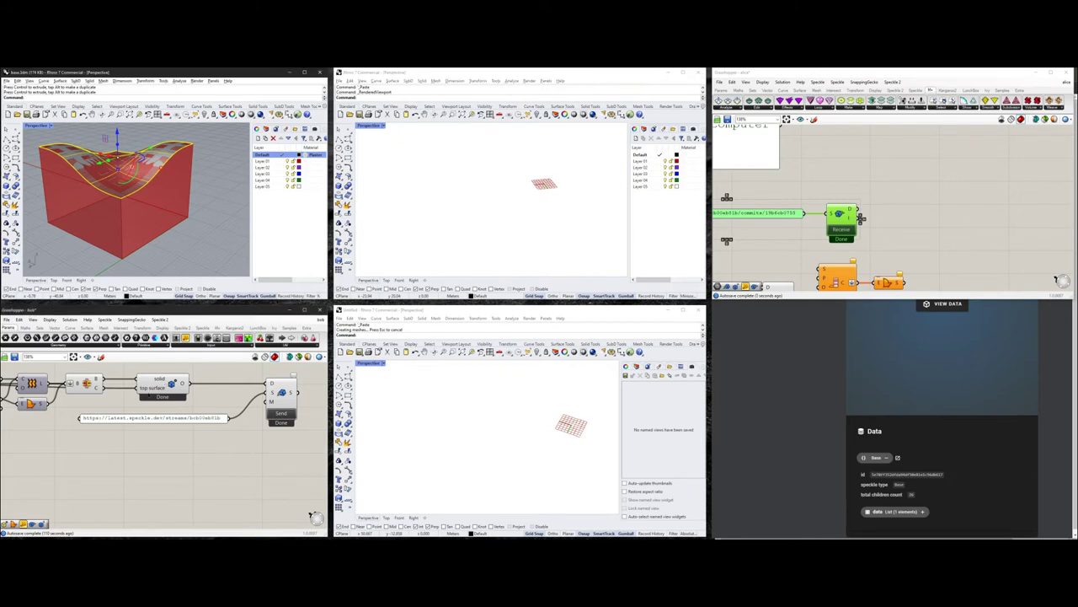
{"action": "left_click", "coordinate": [171, 383]}
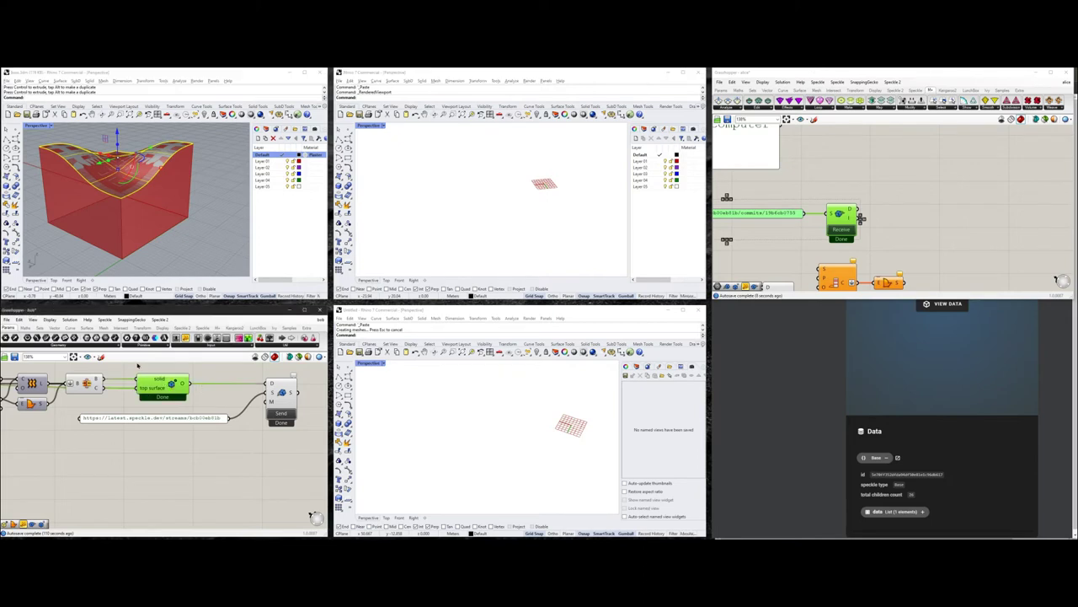
Step: Add an Expand User Data component and connect the Receive output to it
{"action": "mouse_move", "coordinate": [157, 393]}
{"action": "left_click", "coordinate": [859, 217]}
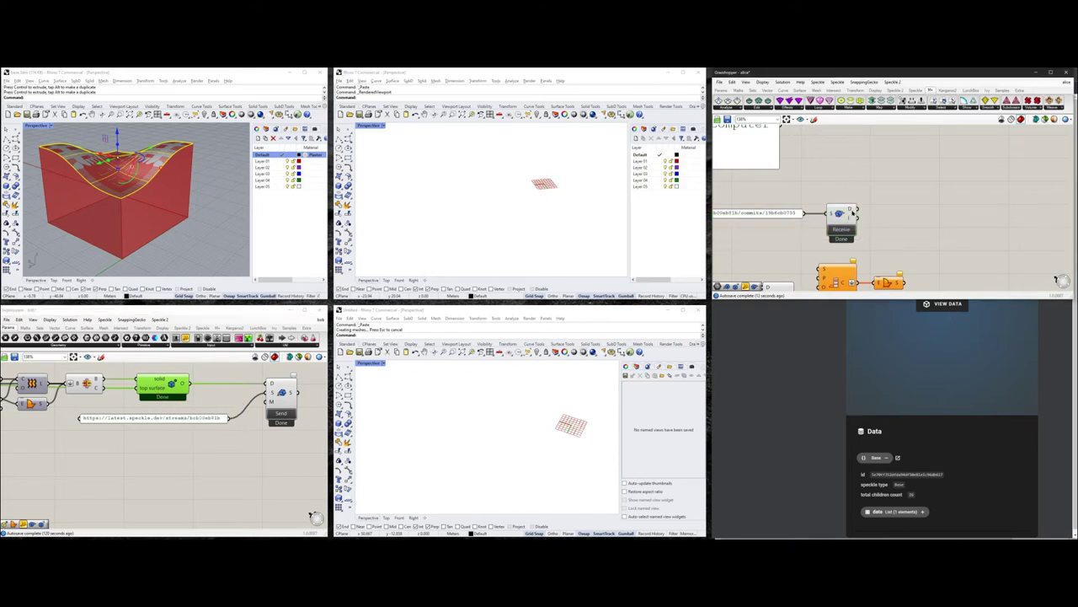
{"action": "left_click", "coordinate": [845, 216]}
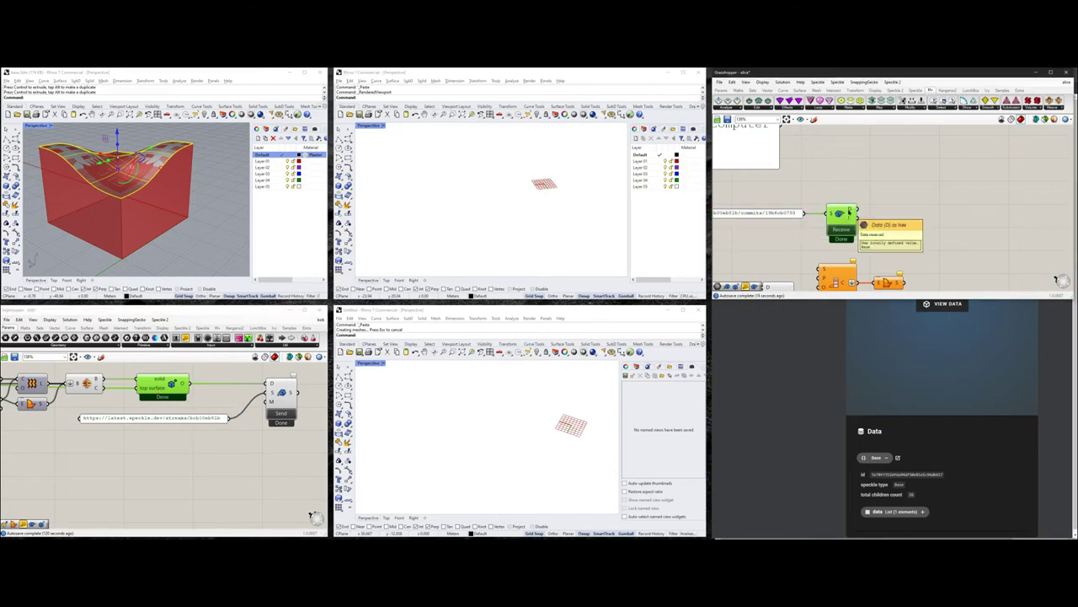
{"action": "double_click", "coordinate": [883, 210]}
{"action": "type", "text": "expan"}
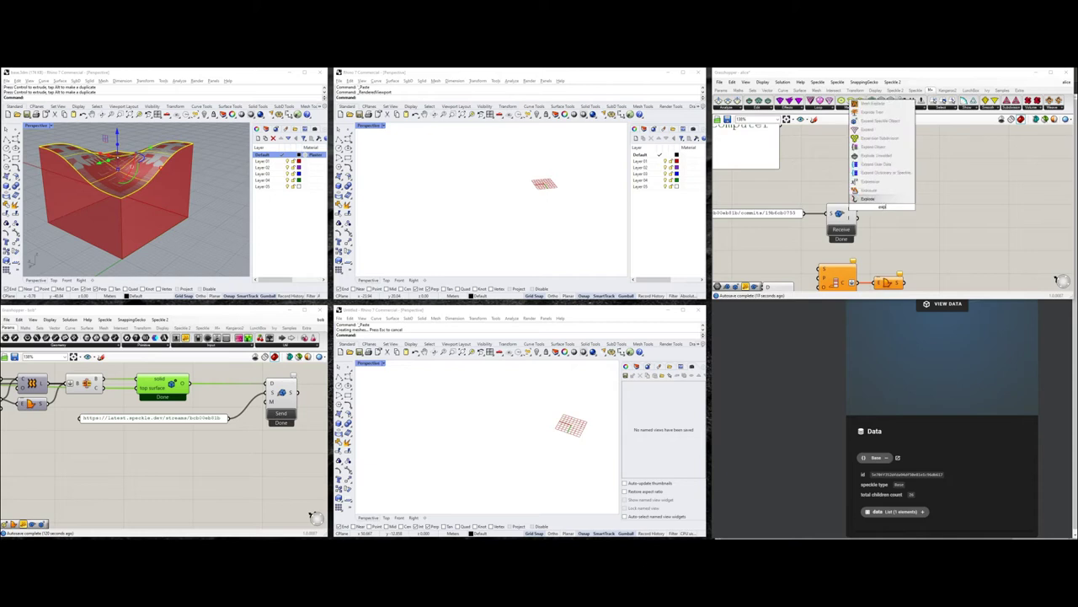
{"action": "left_click", "coordinate": [886, 191]}
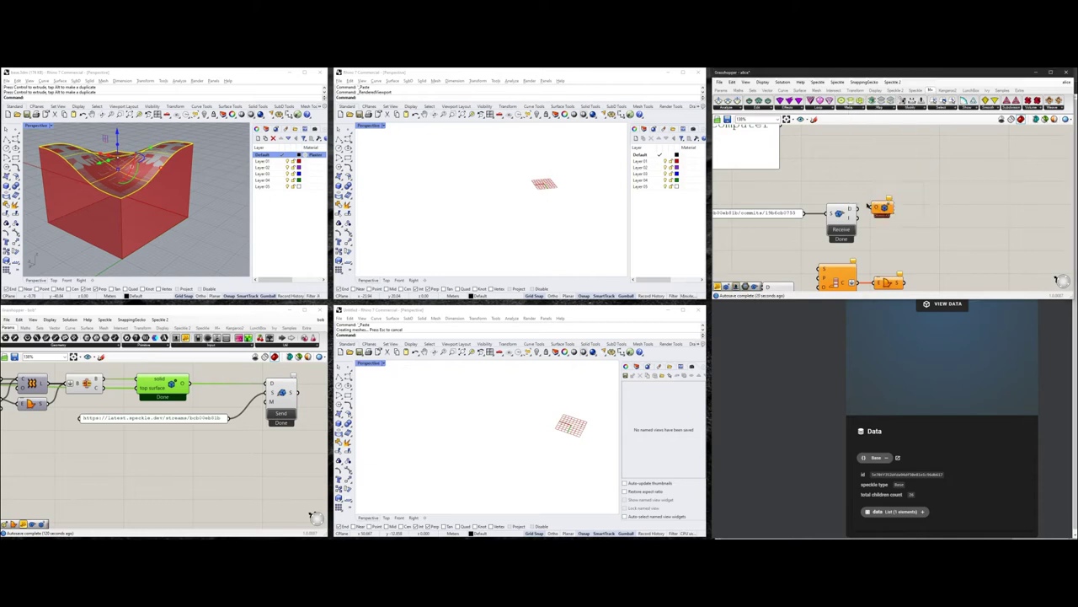
{"action": "left_click_drag", "start_coordinate": [856, 209], "coordinate": [871, 208]}
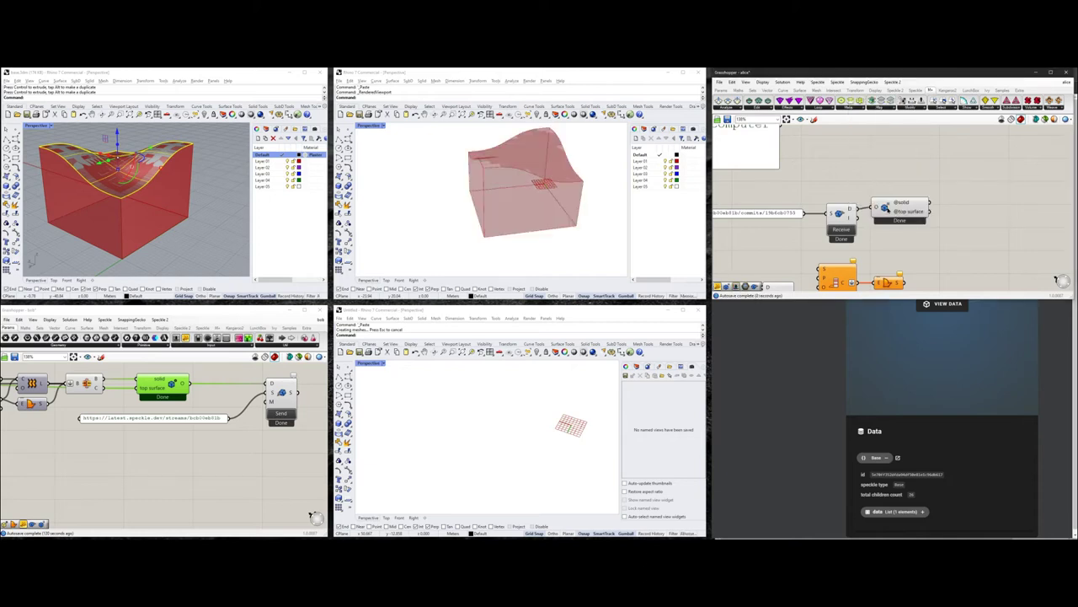
{"action": "left_click", "coordinate": [882, 206]}
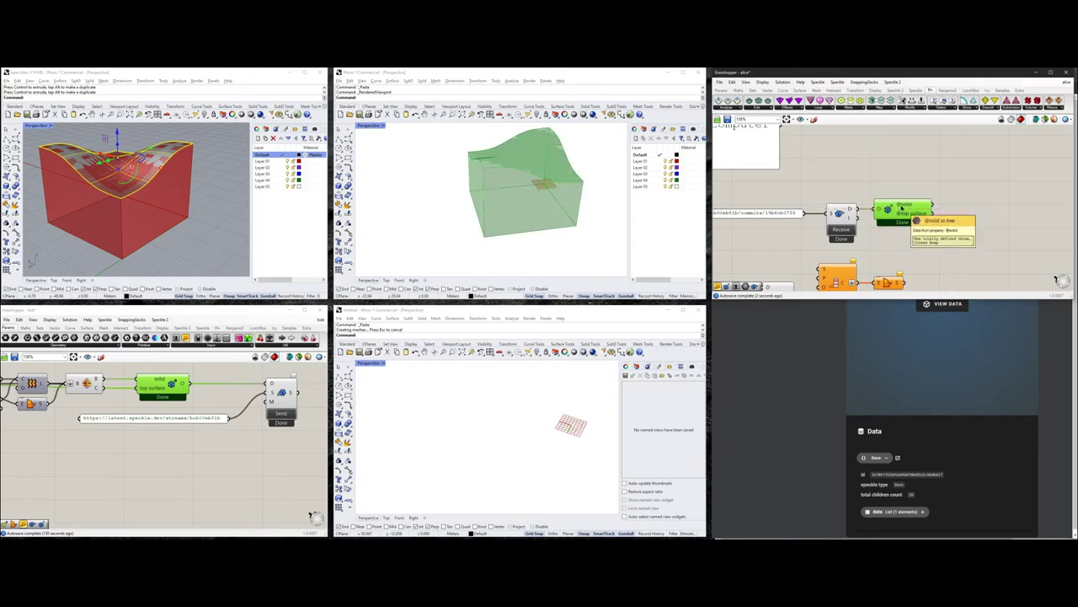
Step: Add a Geometry parameter fed by the unpacked data to preview the received surface in Rhino
{"action": "left_click", "coordinate": [922, 190]}
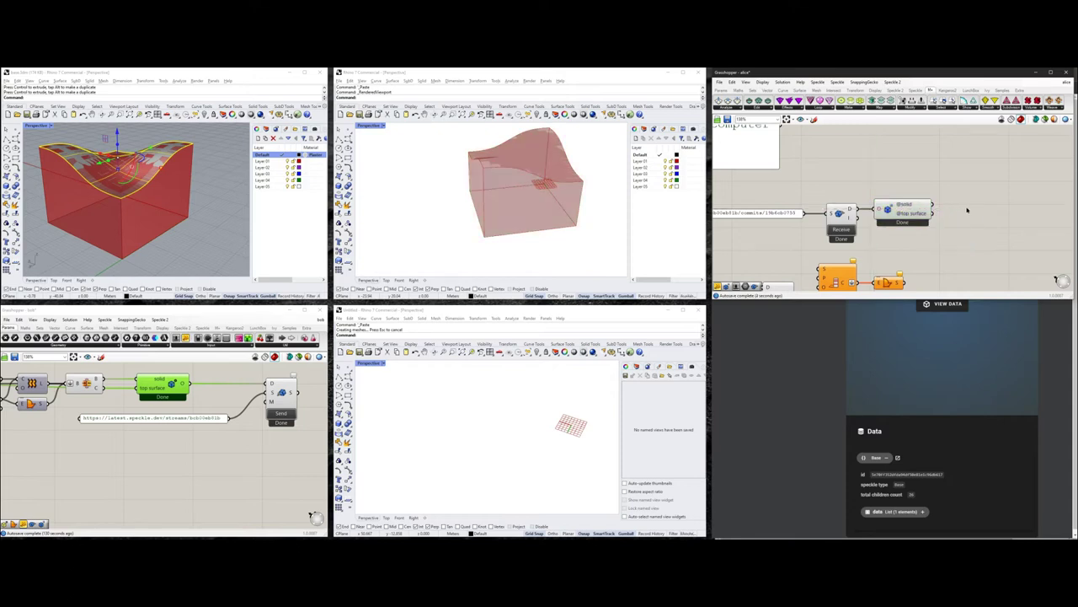
{"action": "left_click", "coordinate": [939, 108]}
{"action": "left_click", "coordinate": [958, 180]}
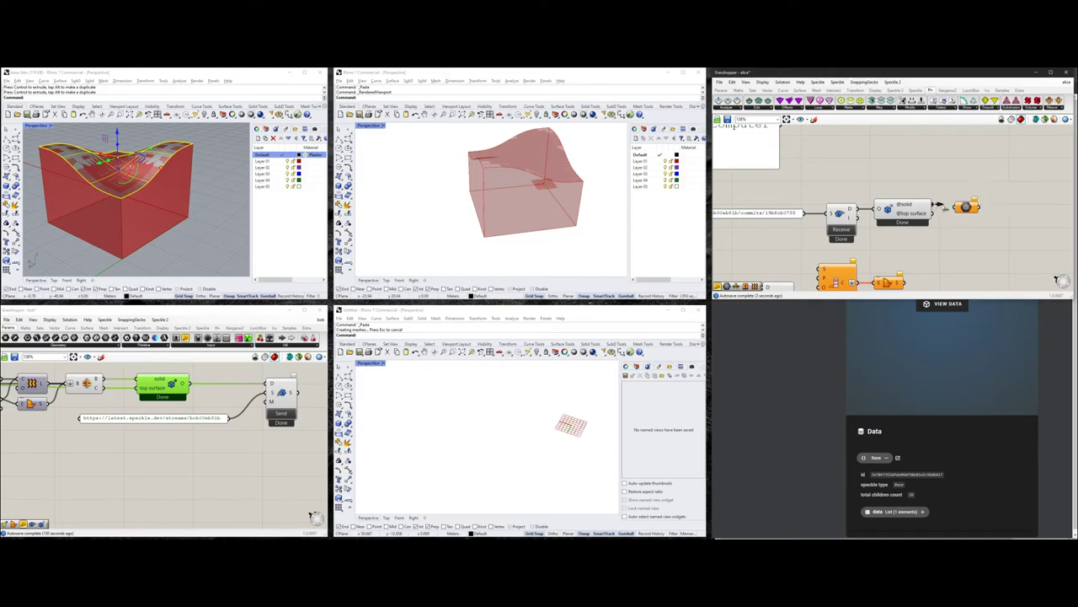
{"action": "left_click", "coordinate": [961, 205]}
{"action": "left_click_drag", "start_coordinate": [951, 173], "coordinate": [822, 251]}
{"action": "left_click", "coordinate": [927, 175]}
{"action": "left_click", "coordinate": [967, 203]}
{"action": "mouse_move", "coordinate": [540, 210]}
{"action": "right_mouse_down"}
{"action": "mouse_move", "coordinate": [494, 213]}
{"action": "mouse_move", "coordinate": [547, 233]}
{"action": "mouse_move", "coordinate": [509, 227]}
{"action": "mouse_move", "coordinate": [501, 236]}
{"action": "mouse_move", "coordinate": [493, 219]}
{"action": "mouse_move", "coordinate": [515, 214]}
{"action": "mouse_move", "coordinate": [523, 231]}
{"action": "mouse_move", "coordinate": [520, 212]}
{"action": "mouse_move", "coordinate": [542, 197]}
{"action": "right_mouse_up"}
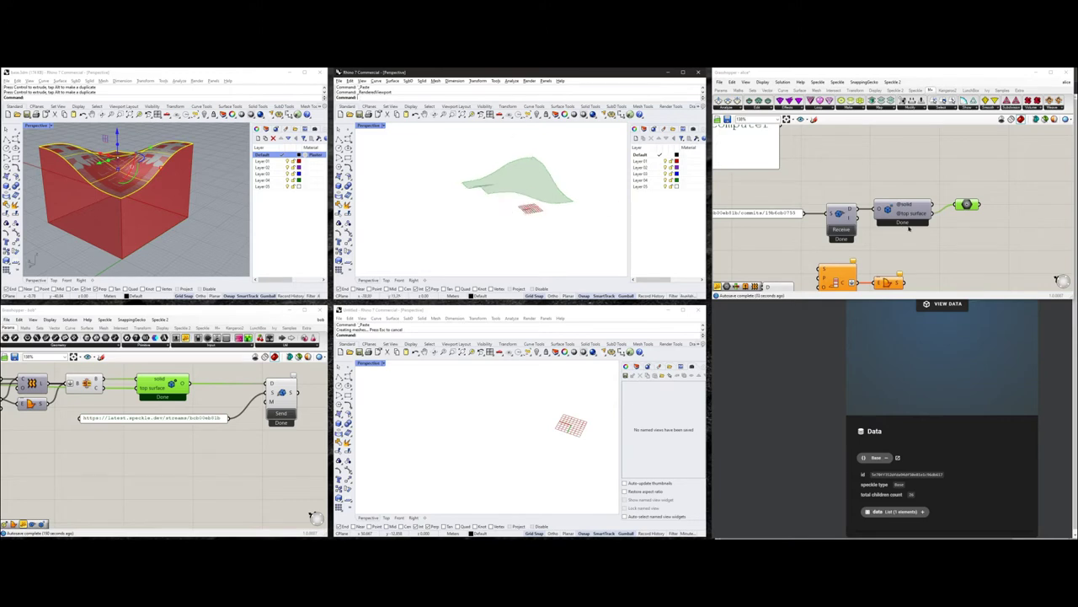
Step: Wire the Geometry parameter's output into the contour slicing component and inspect the resulting slices
{"action": "right_click_drag", "start_coordinate": [962, 241], "coordinate": [964, 227]}
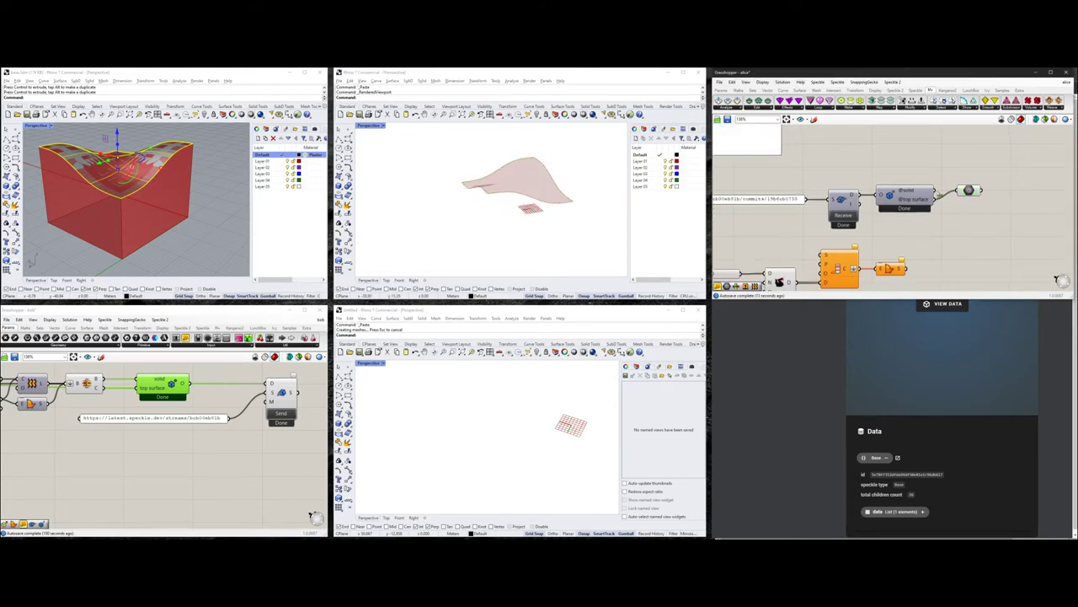
{"action": "left_click", "coordinate": [975, 191]}
{"action": "left_click_drag", "start_coordinate": [977, 191], "coordinate": [822, 257]}
{"action": "left_click_drag", "start_coordinate": [979, 190], "coordinate": [819, 256]}
{"action": "right_click_drag", "start_coordinate": [539, 202], "coordinate": [590, 176]}
{"action": "left_click", "coordinate": [887, 245]}
{"action": "mouse_move", "coordinate": [506, 207]}
{"action": "right_mouse_down"}
{"action": "mouse_move", "coordinate": [539, 210]}
{"action": "mouse_move", "coordinate": [514, 219]}
{"action": "mouse_move", "coordinate": [533, 227]}
{"action": "mouse_move", "coordinate": [506, 221]}
{"action": "mouse_move", "coordinate": [518, 224]}
{"action": "right_mouse_up"}
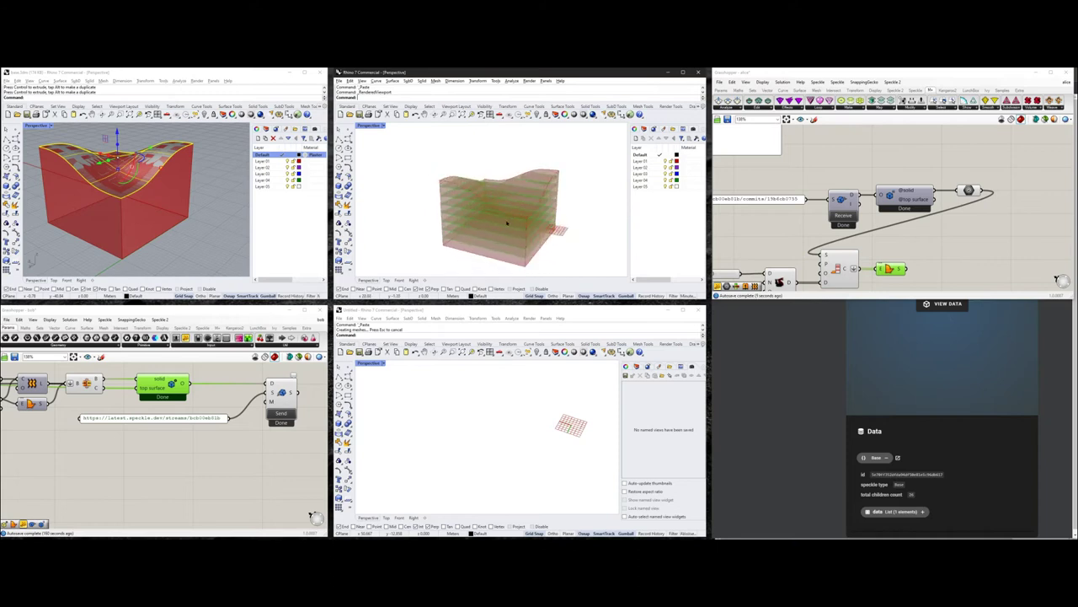
{"action": "right_click_drag", "start_coordinate": [177, 200], "coordinate": [166, 224]}
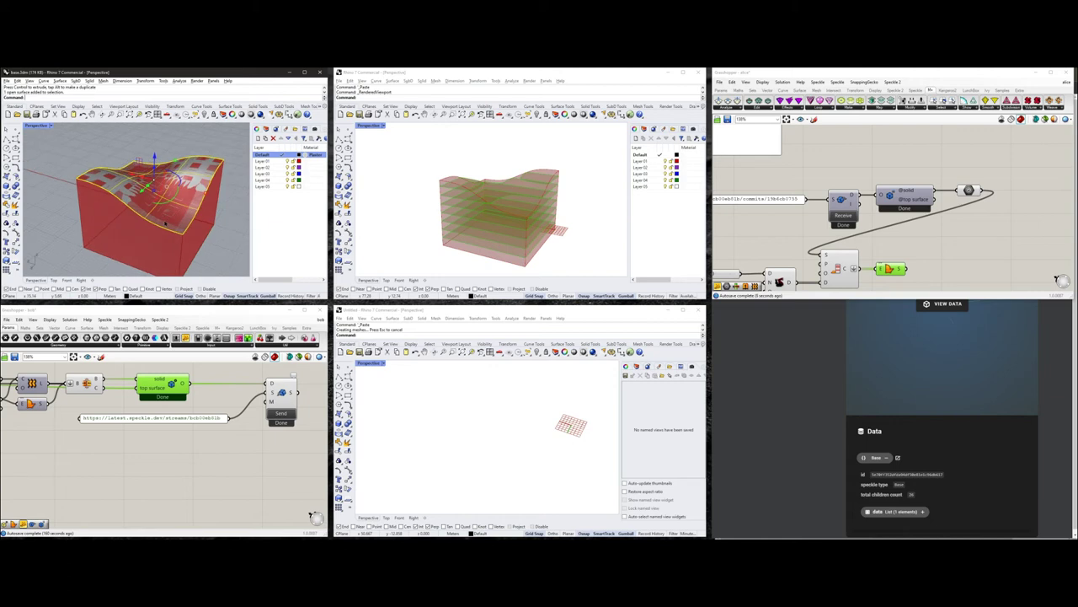
Step: Turn on the surface's control points with F10 and drag them to reshape it
{"action": "key", "text": "F10"}
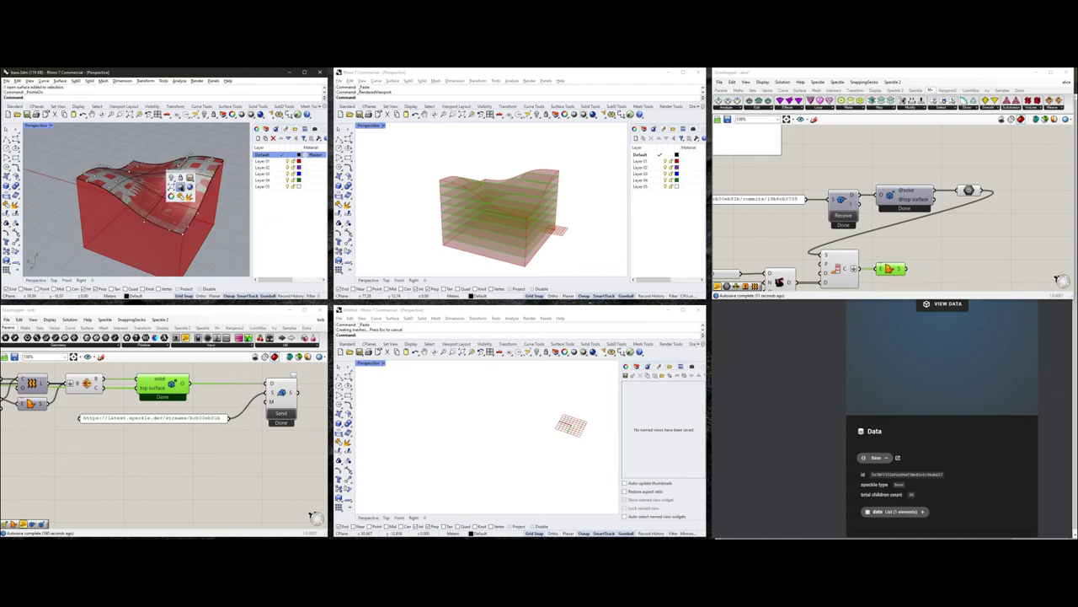
{"action": "key", "text": "ctrl+alt+s"}
{"action": "right_click_drag", "start_coordinate": [169, 223], "coordinate": [206, 238]}
{"action": "left_click_drag", "start_coordinate": [172, 206], "coordinate": [173, 211]}
{"action": "mouse_move", "coordinate": [173, 211]}
{"action": "right_mouse_down"}
{"action": "mouse_move", "coordinate": [169, 195]}
{"action": "mouse_move", "coordinate": [168, 211]}
{"action": "right_mouse_up"}
Step: Set the Send component's commit message to 'edited surface' and push it
{"action": "right_click", "coordinate": [268, 406]}
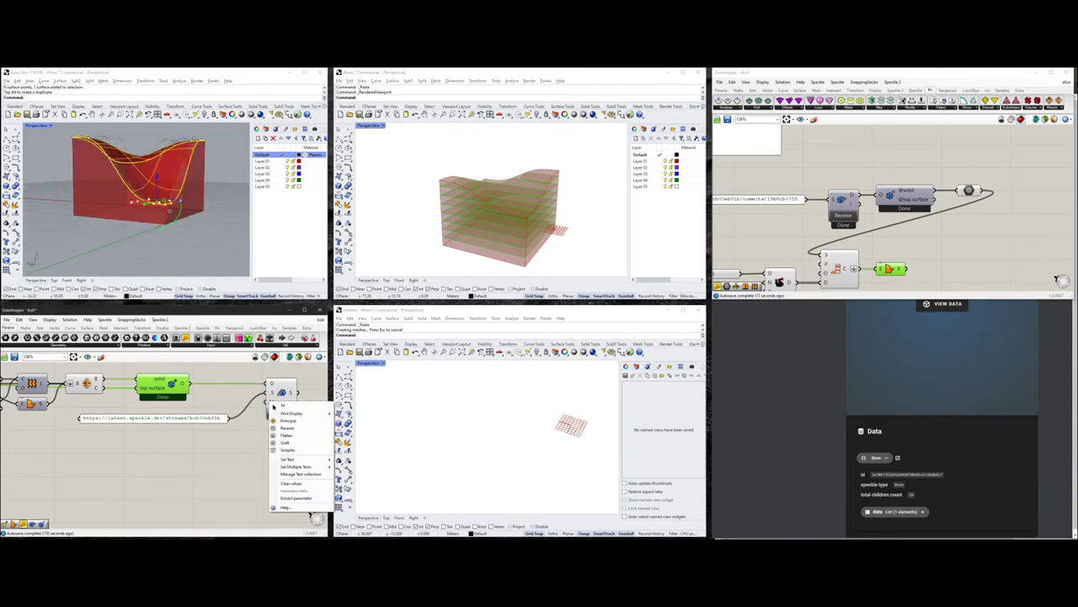
{"action": "mouse_move", "coordinate": [322, 457]}
{"action": "type", "text": "edited"}
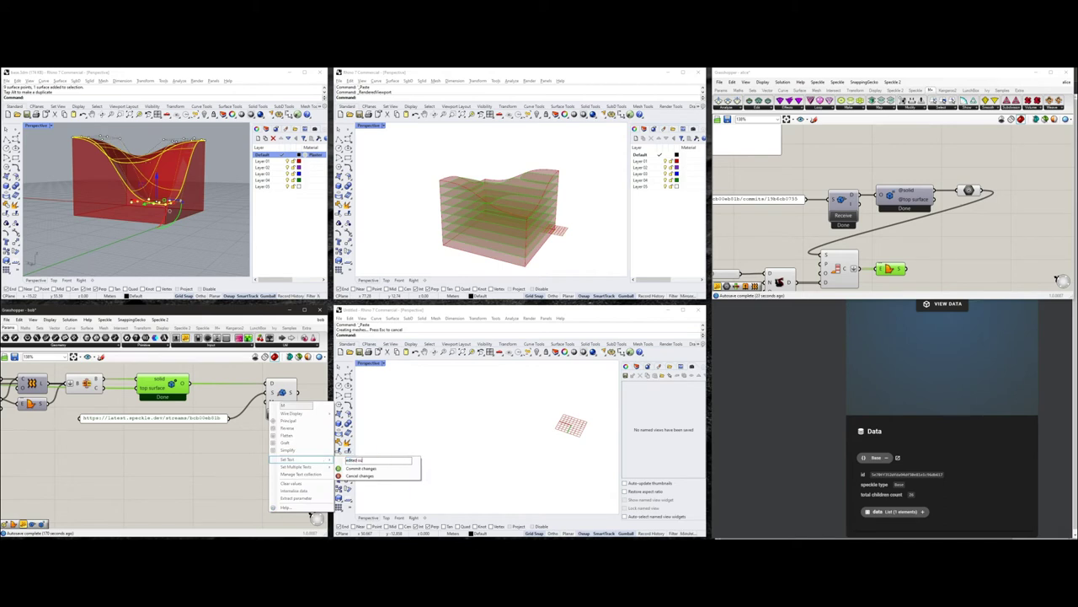
{"action": "key", "text": "Return"}
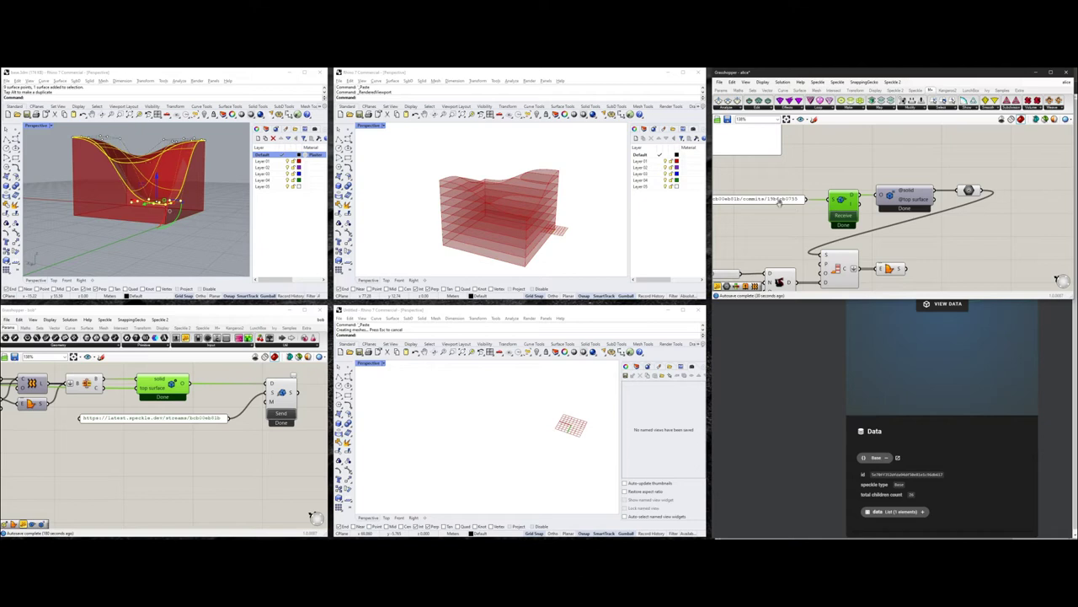
Step: Delete the '/commits/…' ending from the URL panel so it holds the Quick Demo stream address
{"action": "scroll", "coordinate": [788, 201], "scroll_direction": "down", "scroll_amount": 2}
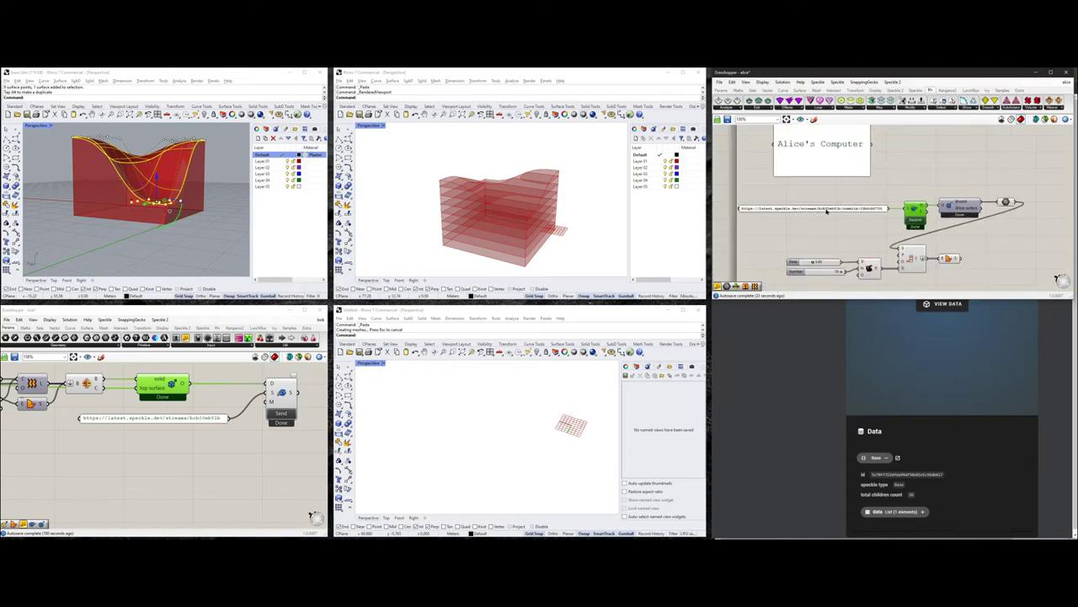
{"action": "right_click_drag", "start_coordinate": [835, 215], "coordinate": [829, 227]}
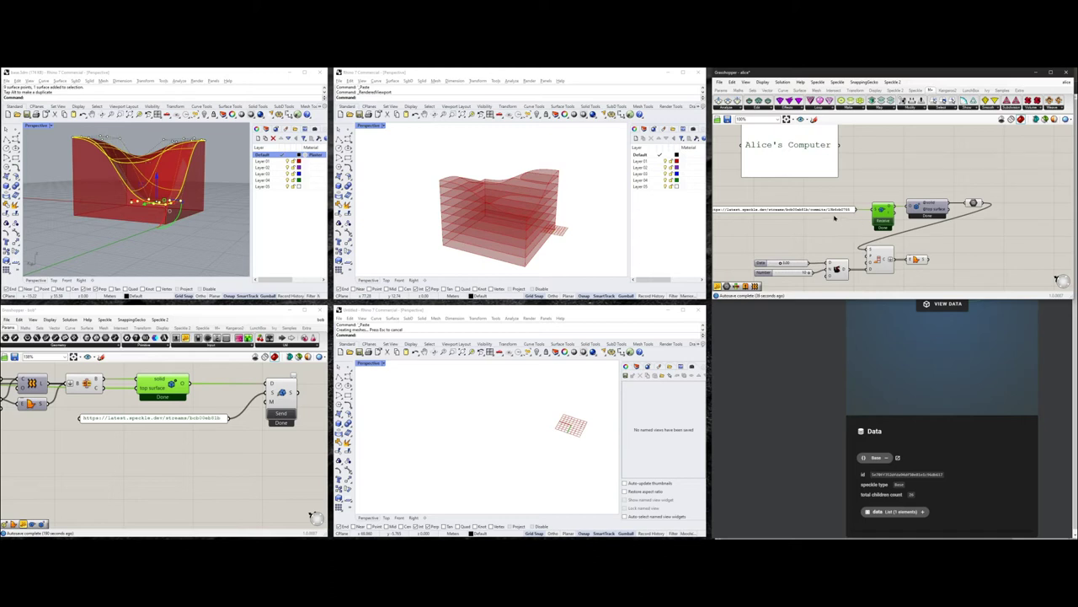
{"action": "double_click", "coordinate": [817, 211]}
{"action": "left_click", "coordinate": [807, 181]}
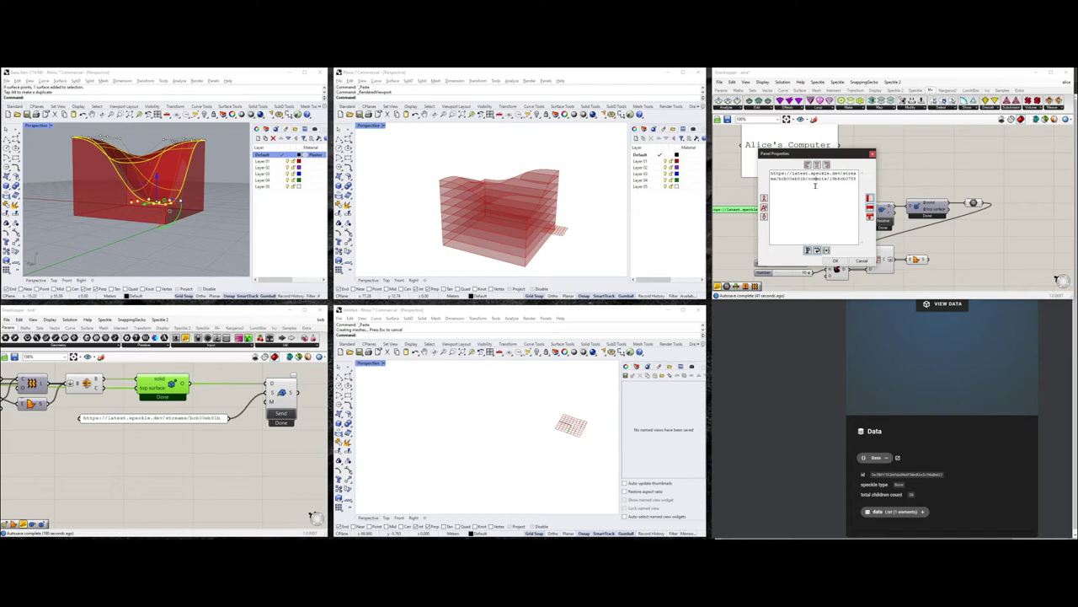
{"action": "left_click_drag", "start_coordinate": [811, 178], "coordinate": [876, 180]}
{"action": "key", "text": "BackSpace"}
{"action": "left_click", "coordinate": [836, 261]}
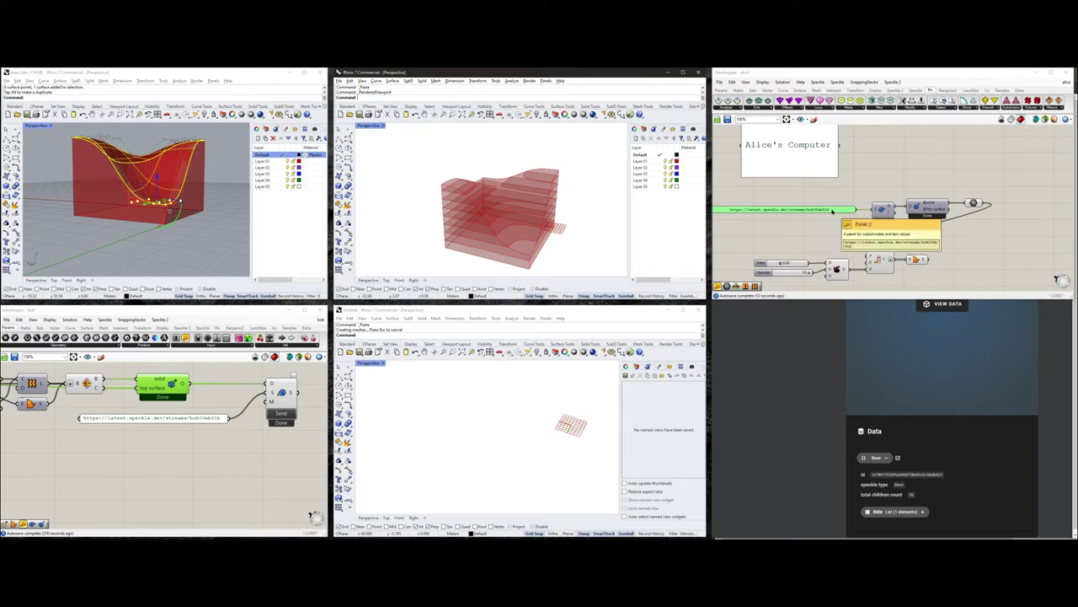
Step: Enable Receive automatically on the receiver and Send automatically on the sender
{"action": "left_click", "coordinate": [933, 221]}
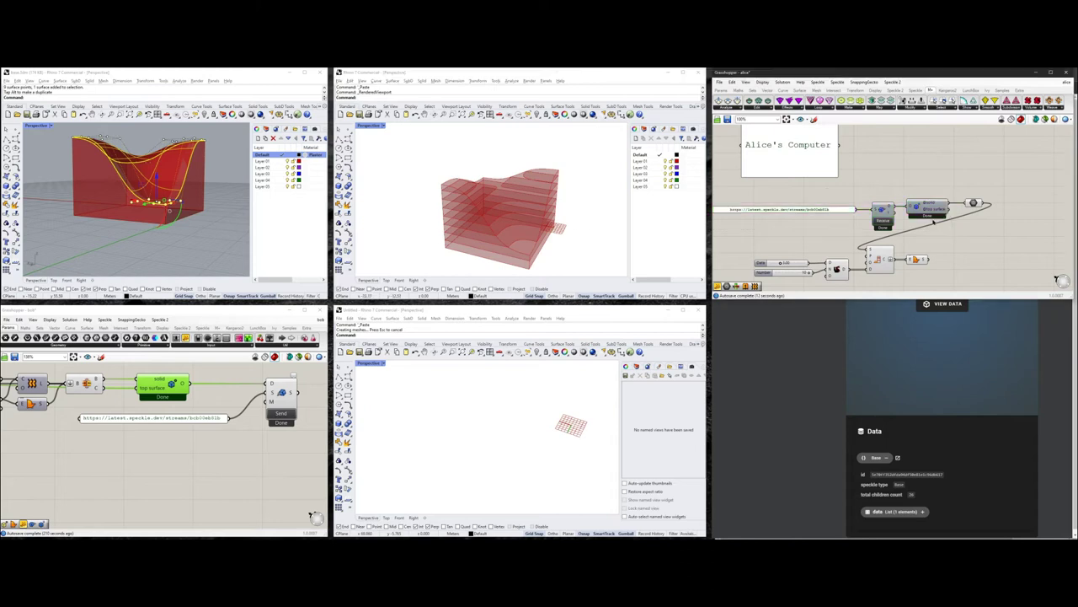
{"action": "right_click", "coordinate": [882, 210]}
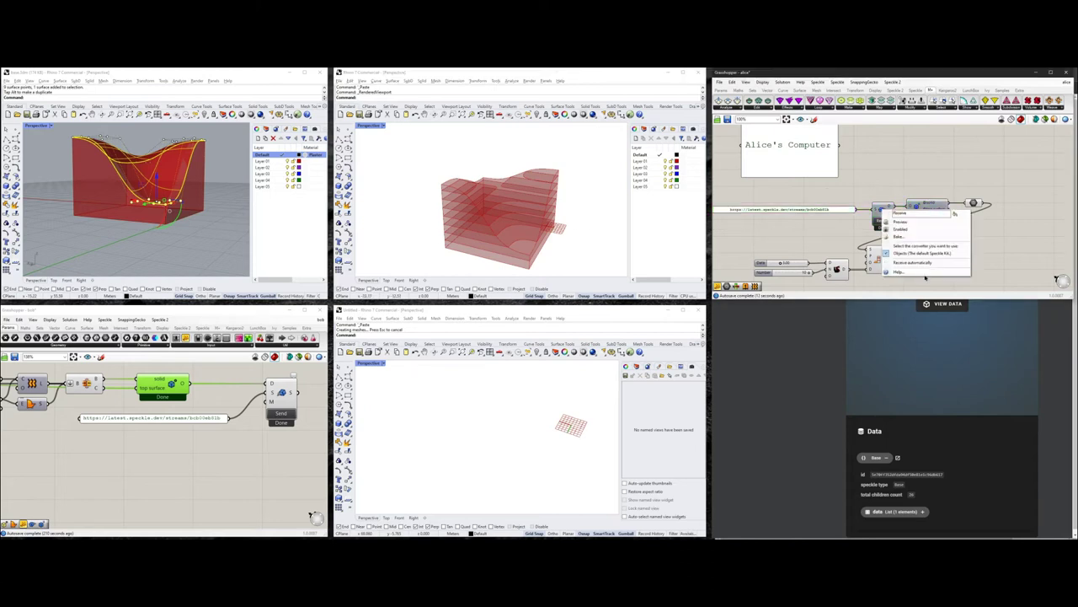
{"action": "left_click", "coordinate": [925, 253]}
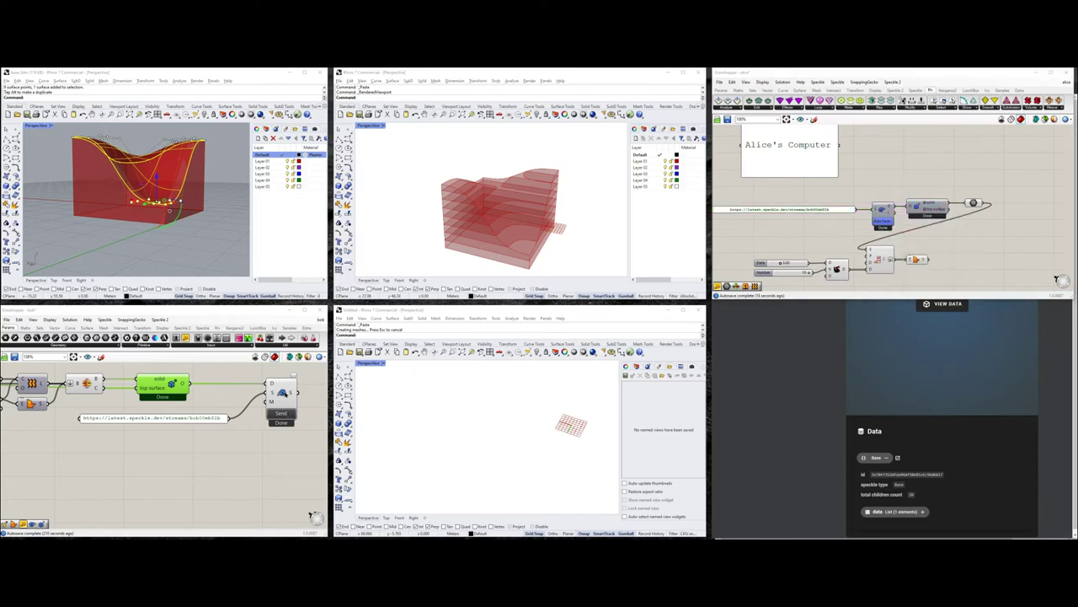
{"action": "left_click", "coordinate": [293, 394]}
{"action": "right_click", "coordinate": [282, 393]}
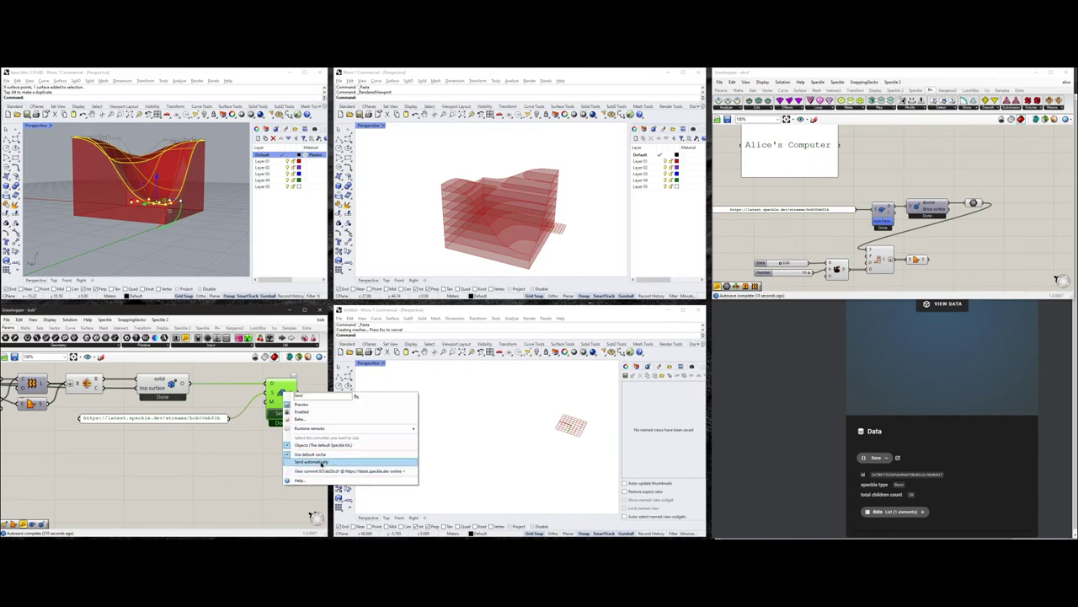
{"action": "left_click", "coordinate": [363, 462]}
Step: Drag the selected control points to reshape the shared surface
{"action": "left_click_drag", "start_coordinate": [157, 209], "coordinate": [147, 217]}
{"action": "right_click_drag", "start_coordinate": [148, 218], "coordinate": [194, 212]}
{"action": "left_click_drag", "start_coordinate": [99, 173], "coordinate": [99, 201]}
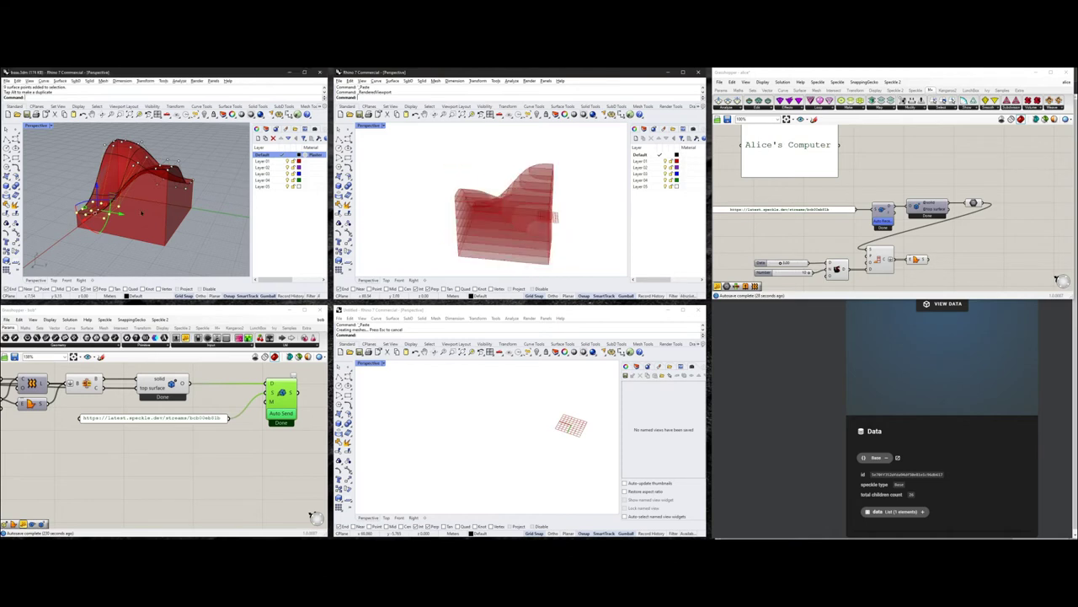
Step: Show the surface's control points and drag a window-selected group upward into a bulge
{"action": "left_click", "coordinate": [129, 160]}
{"action": "right_click_drag", "start_coordinate": [129, 160], "coordinate": [166, 220]}
{"action": "key", "text": "F10"}
{"action": "left_click_drag", "start_coordinate": [128, 182], "coordinate": [211, 221]}
{"action": "right_click_drag", "start_coordinate": [212, 221], "coordinate": [176, 164]}
Step: Orbit the receiving model to check that its slices updated to match
{"action": "left_click", "coordinate": [476, 234]}
{"action": "right_click_drag", "start_coordinate": [524, 203], "coordinate": [461, 197]}
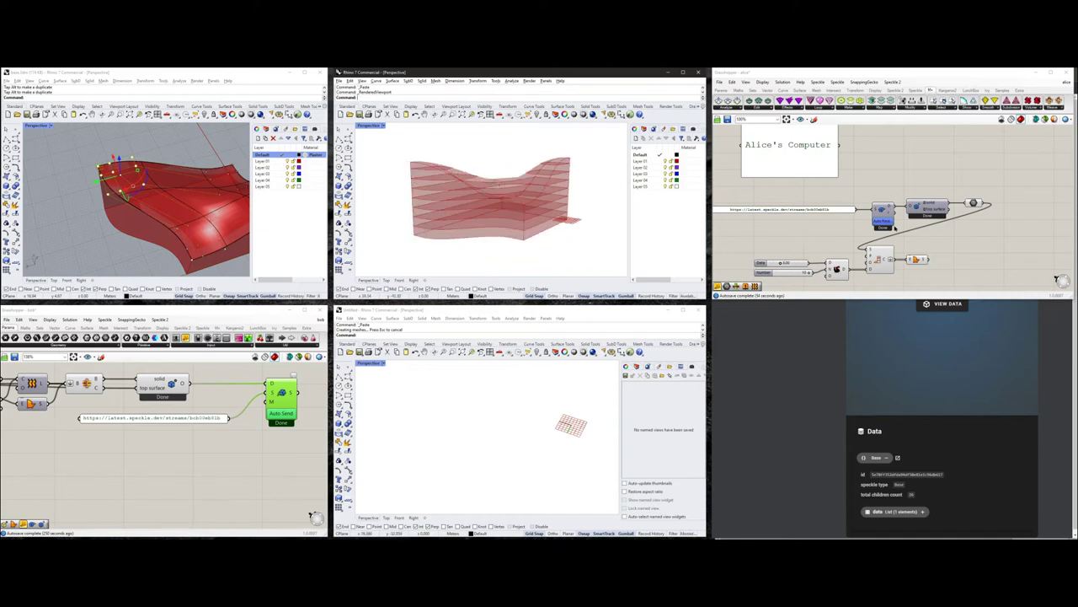
{"action": "key", "text": "alt+Tab"}
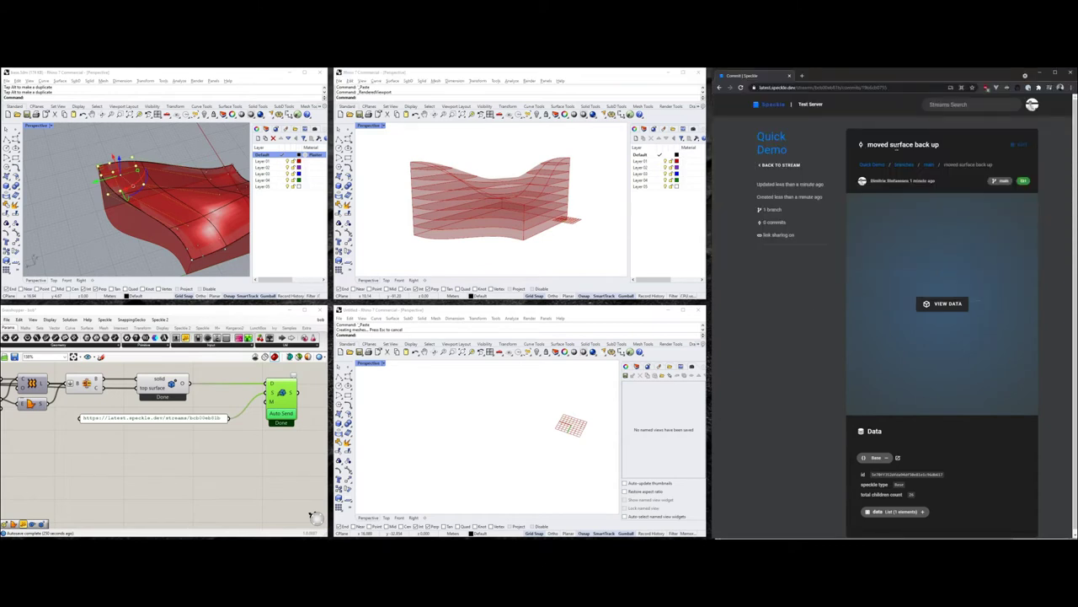
Step: Return to the Quick Demo stream page and receive the latest edited surface in Grasshopper
{"action": "left_click", "coordinate": [793, 167]}
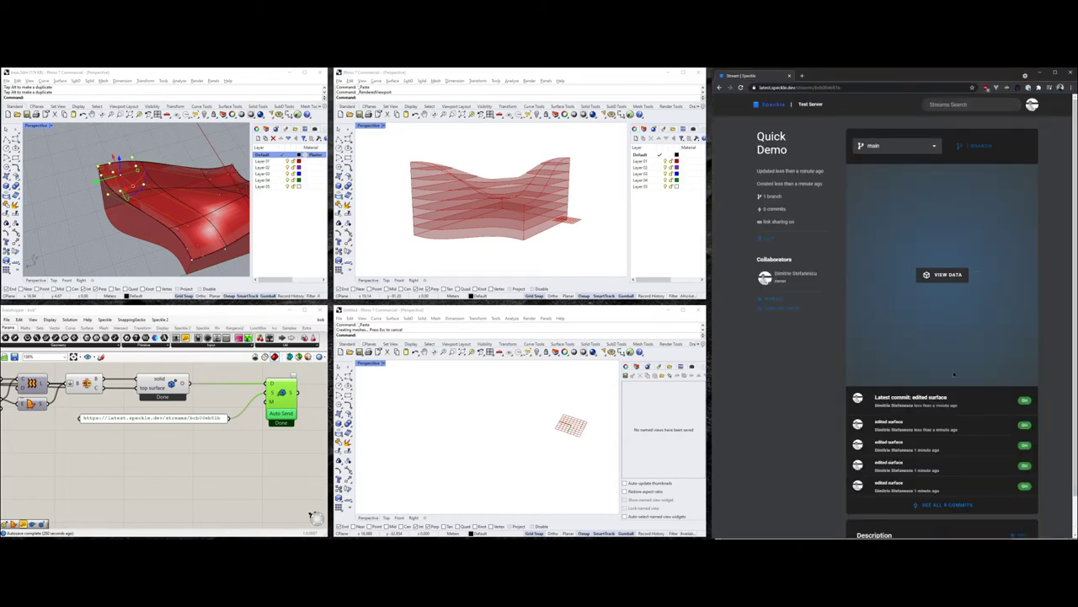
{"action": "left_click", "coordinate": [658, 234]}
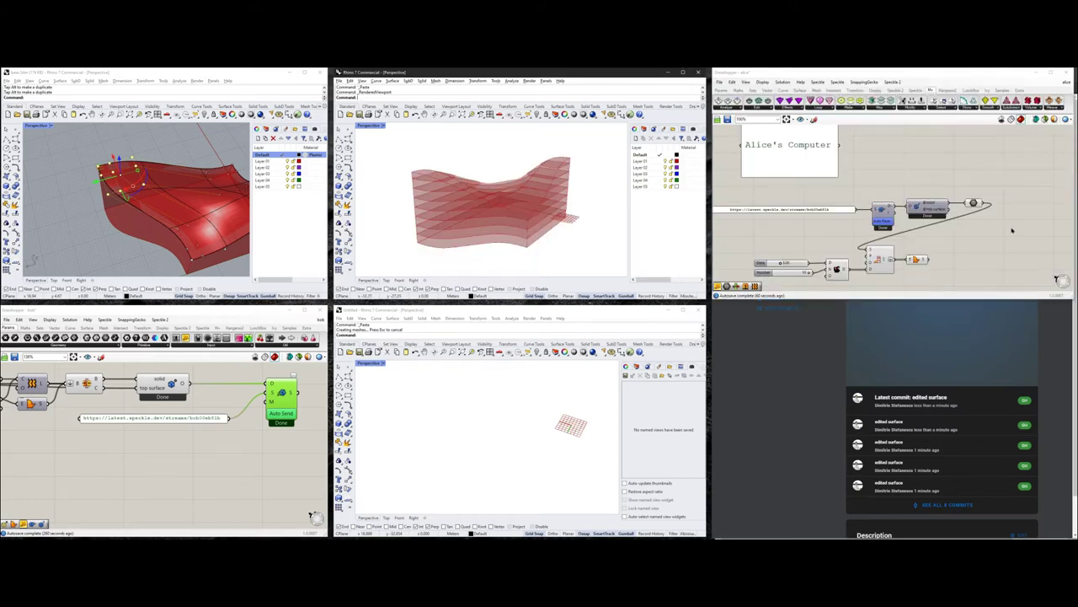
{"action": "left_click", "coordinate": [915, 260]}
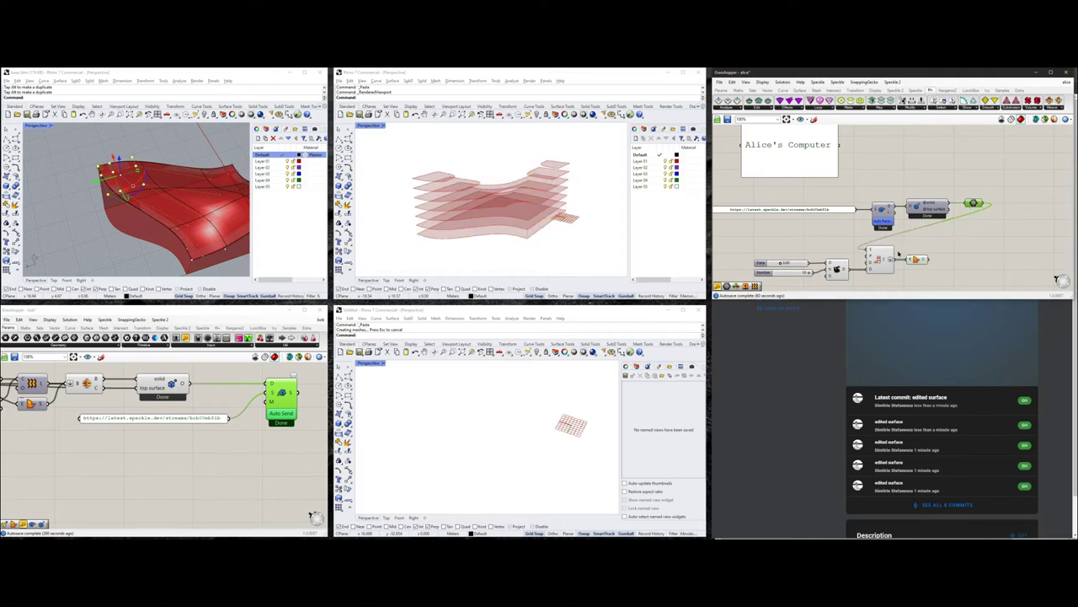
Step: Show the floor slices in Rhino and orbit to inspect the stacked slice plates
{"action": "left_click", "coordinate": [546, 173]}
{"action": "right_click_drag", "start_coordinate": [546, 172], "coordinate": [609, 235]}
{"action": "right_click_drag", "start_coordinate": [968, 257], "coordinate": [953, 256]}
{"action": "key", "text": "alt+Tab"}
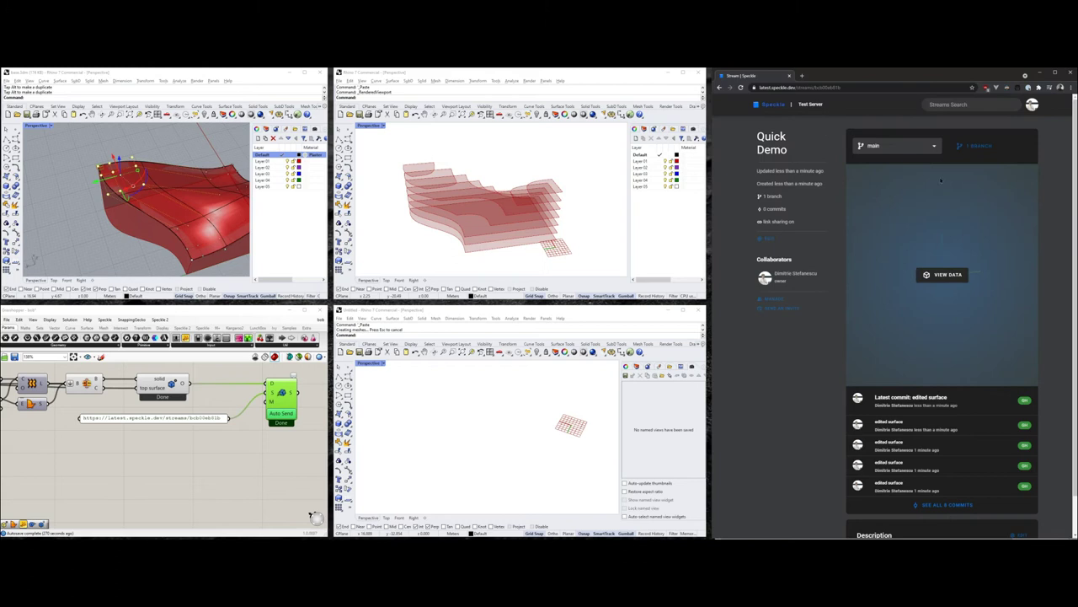
Step: Create a new branch named 'basic strutcure' on the Quick Demo stream
{"action": "left_click", "coordinate": [978, 148]}
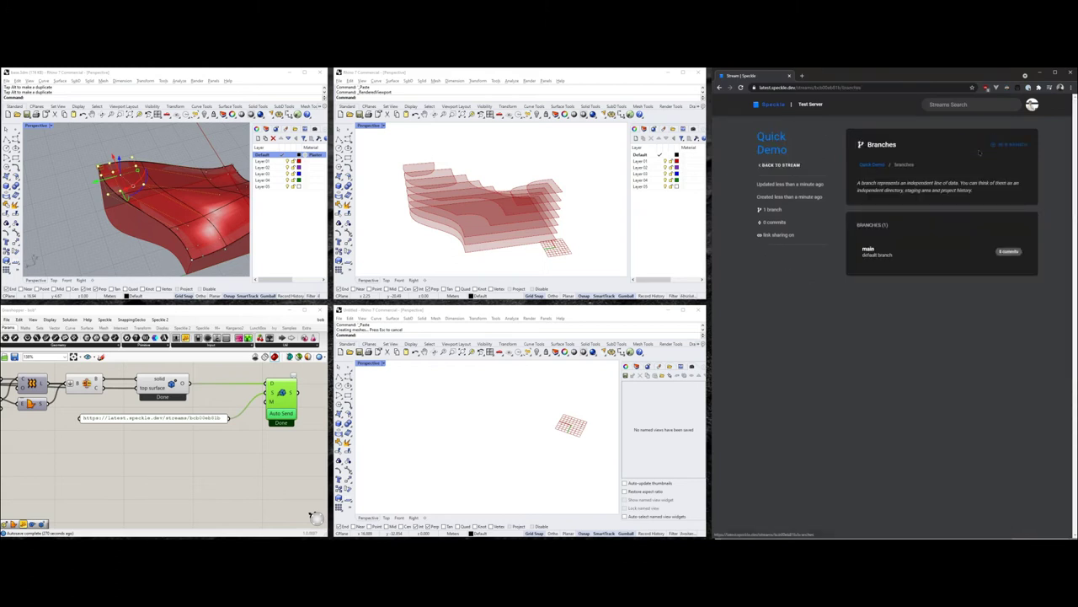
{"action": "left_click", "coordinate": [1007, 146]}
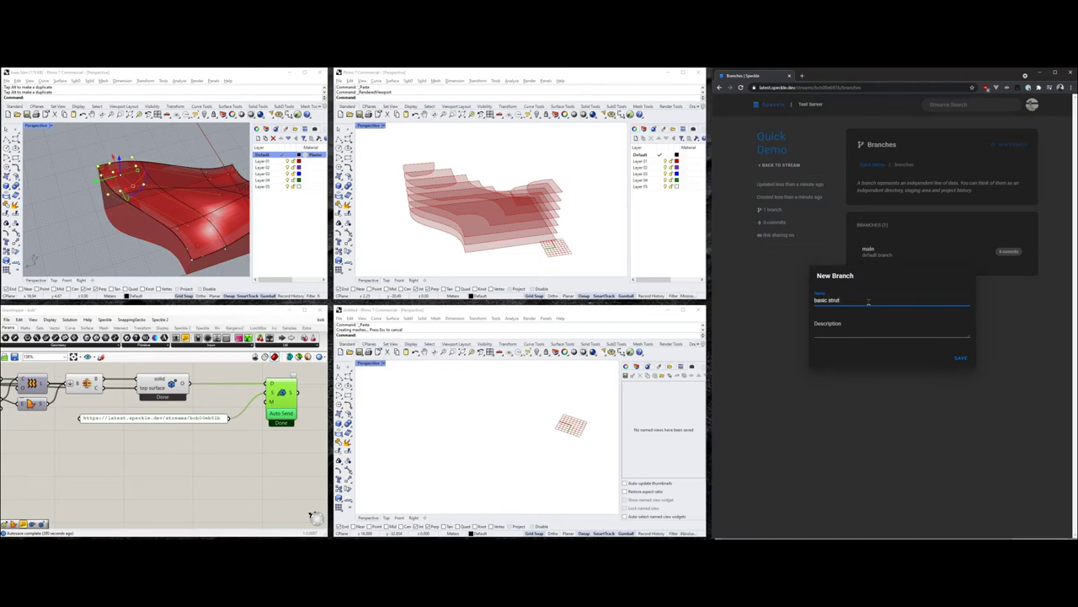
{"action": "key", "text": "Return"}
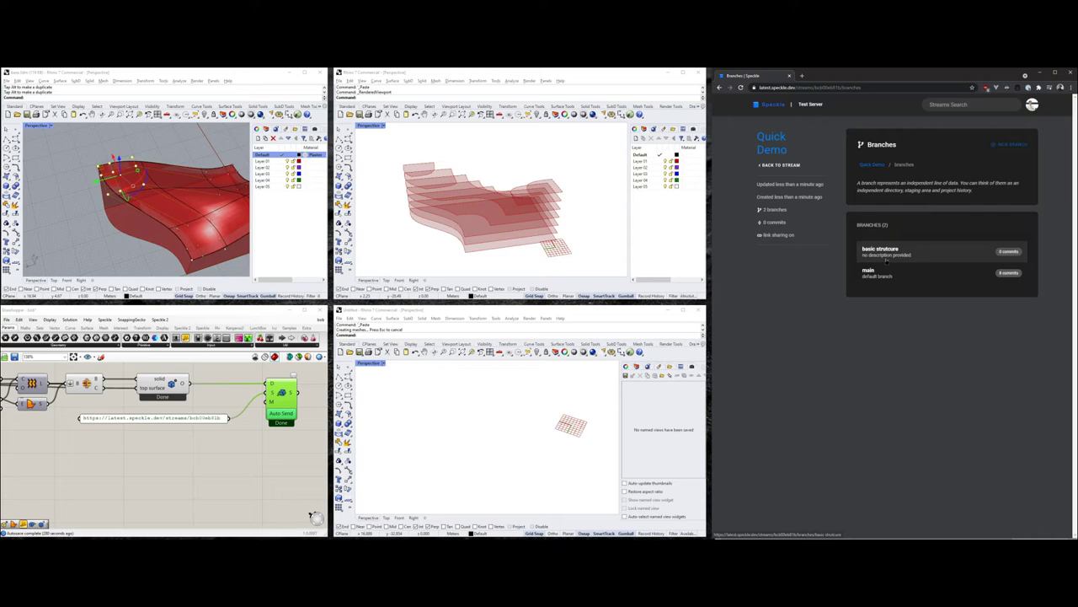
Step: Open the basic strutcure branch page and select its address-bar URL
{"action": "right_click", "coordinate": [888, 258]}
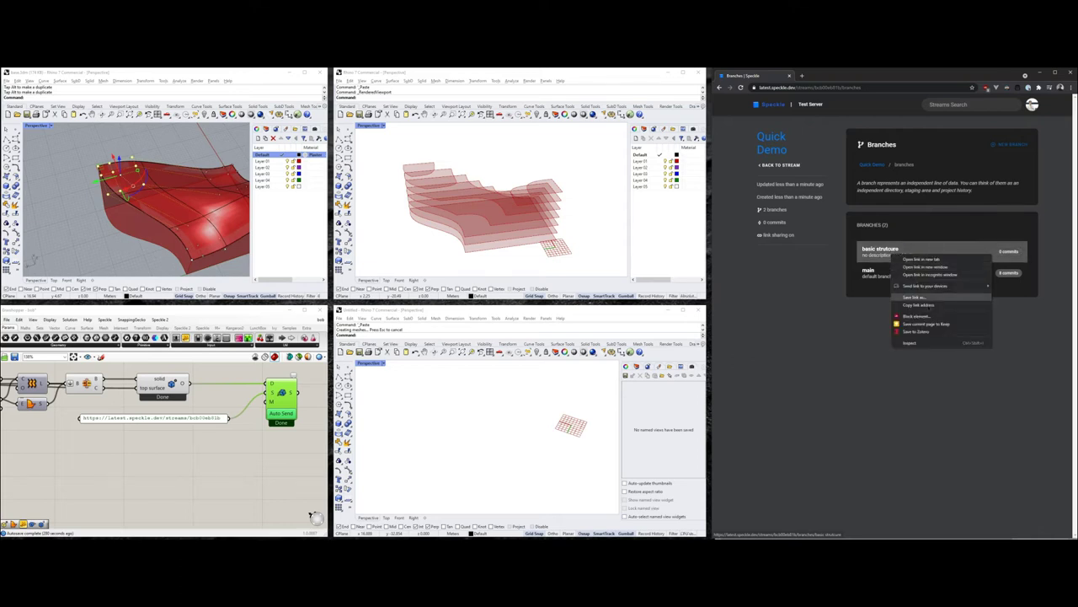
{"action": "left_click", "coordinate": [852, 329]}
{"action": "left_click", "coordinate": [881, 250]}
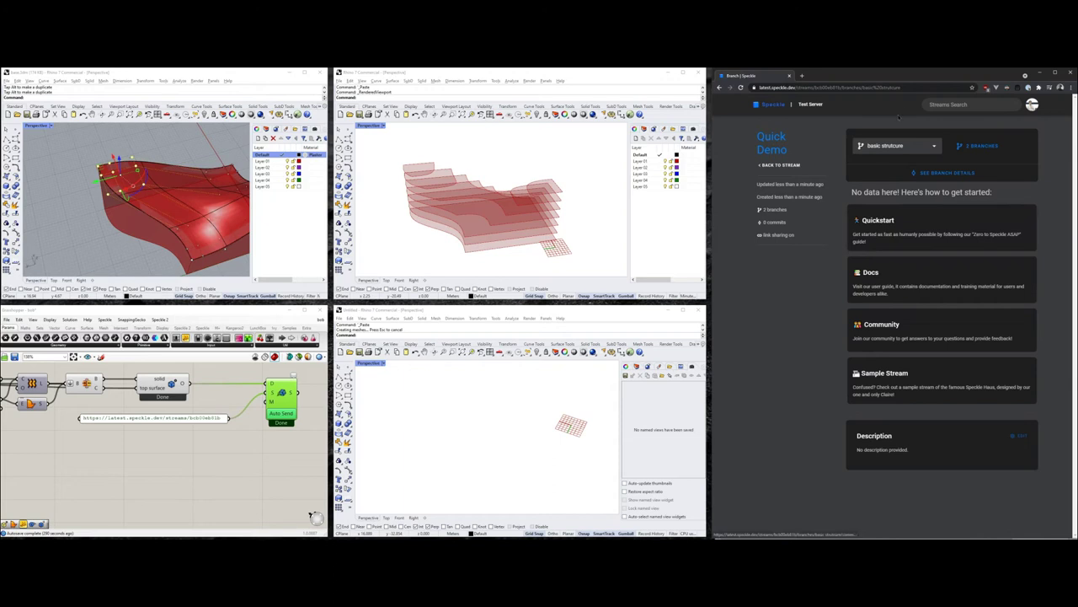
{"action": "left_click", "coordinate": [843, 87]}
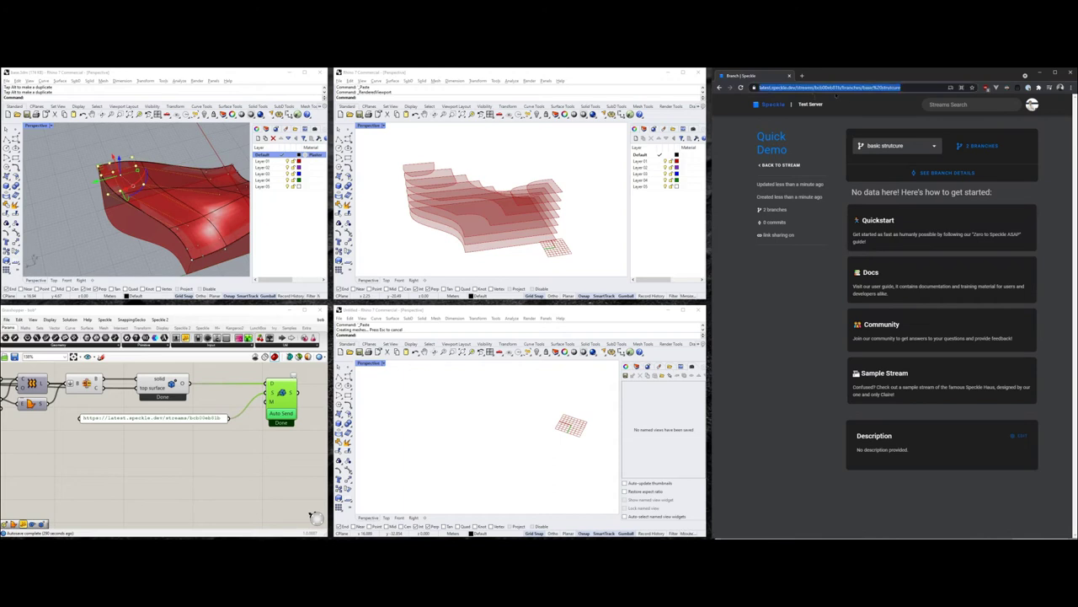
Step: Paste the basic strutcure branch URL onto the floor-slice canvas as a panel
{"action": "left_click", "coordinate": [617, 192]}
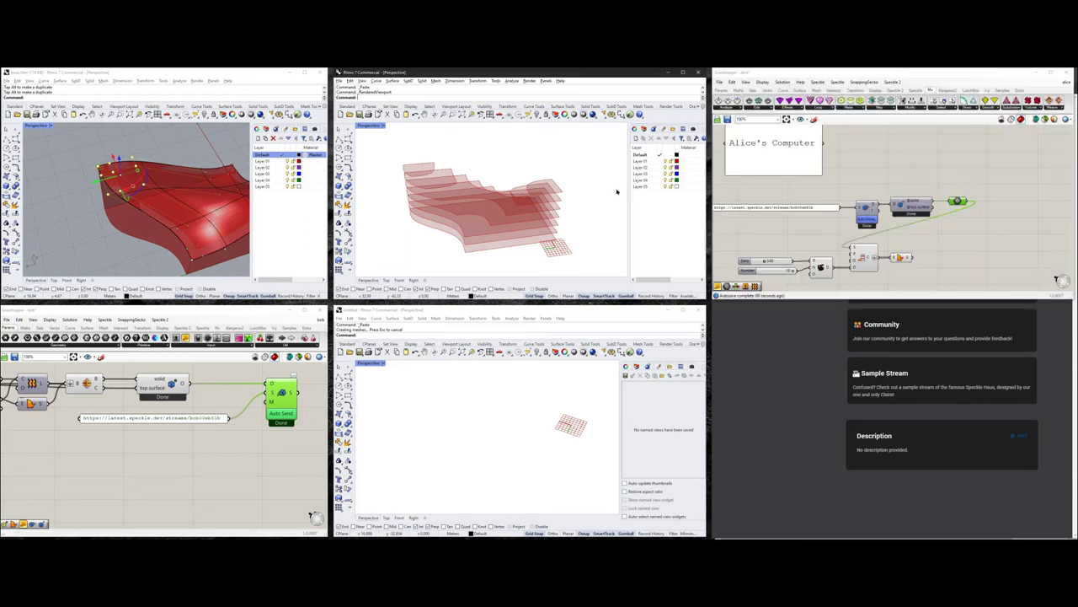
{"action": "right_click_drag", "start_coordinate": [895, 249], "coordinate": [859, 208]}
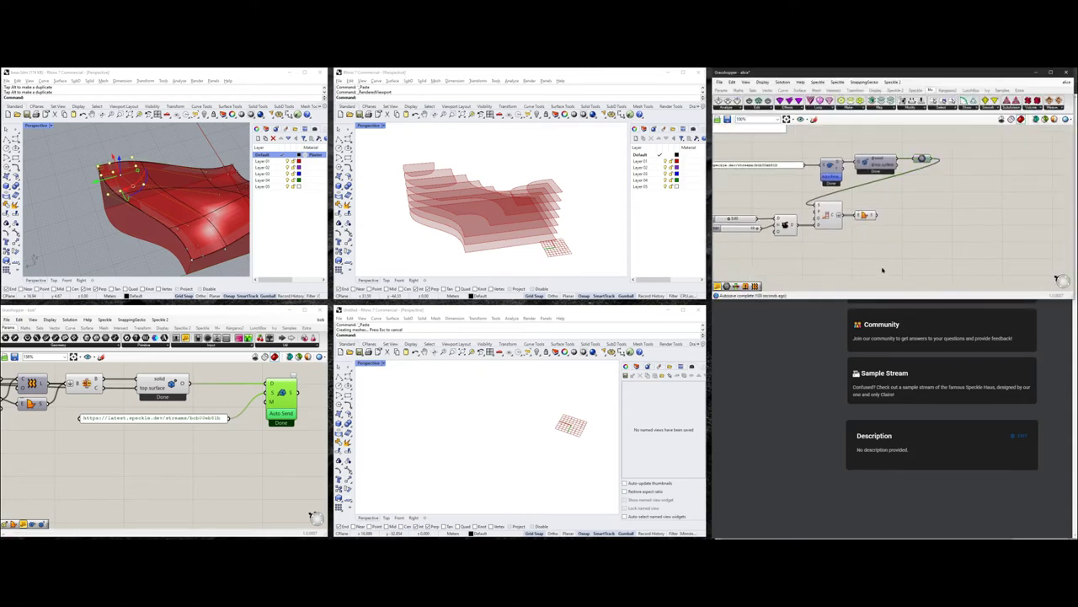
{"action": "double_click", "coordinate": [882, 267]}
{"action": "key", "text": "Return"}
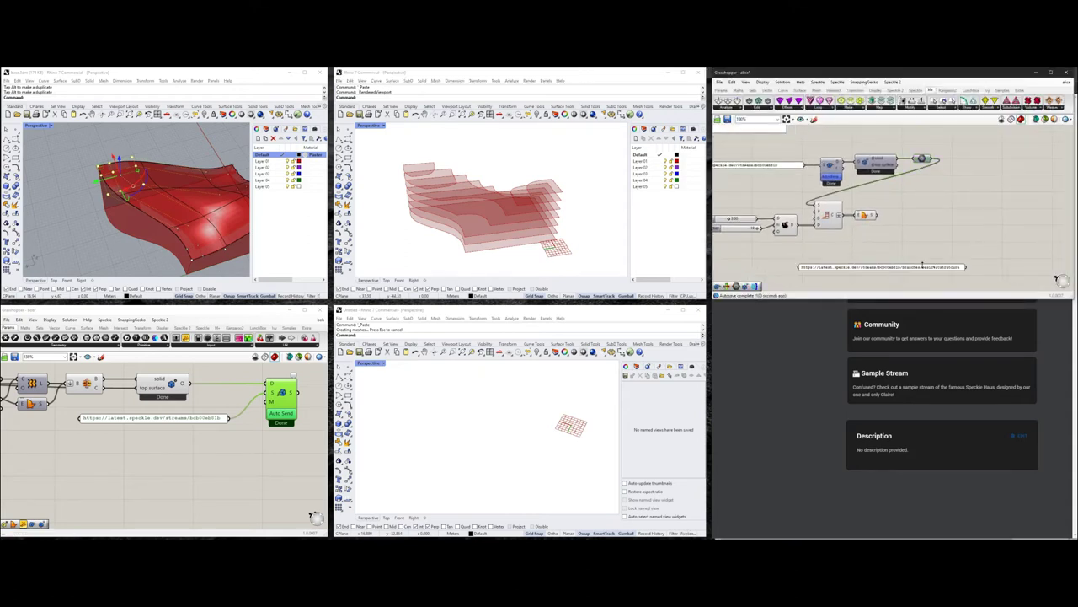
Step: Add a Speckle Send component, wiring the floor slices to D and the branch URL to S
{"action": "left_click", "coordinate": [969, 107]}
{"action": "left_click", "coordinate": [977, 205]}
{"action": "left_click", "coordinate": [997, 225]}
{"action": "left_click_drag", "start_coordinate": [873, 215], "coordinate": [964, 268]}
{"action": "left_click_drag", "start_coordinate": [880, 267], "coordinate": [874, 246]}
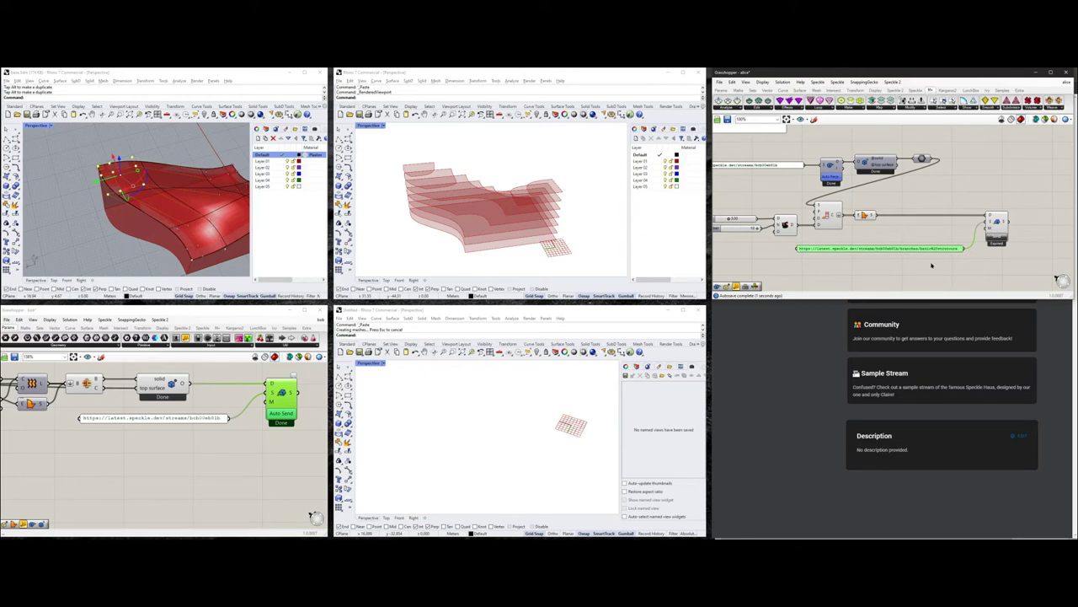
Step: Send the floor slices to the basic strutcure branch
{"action": "scroll", "coordinate": [932, 266], "scroll_direction": "up", "scroll_amount": 5}
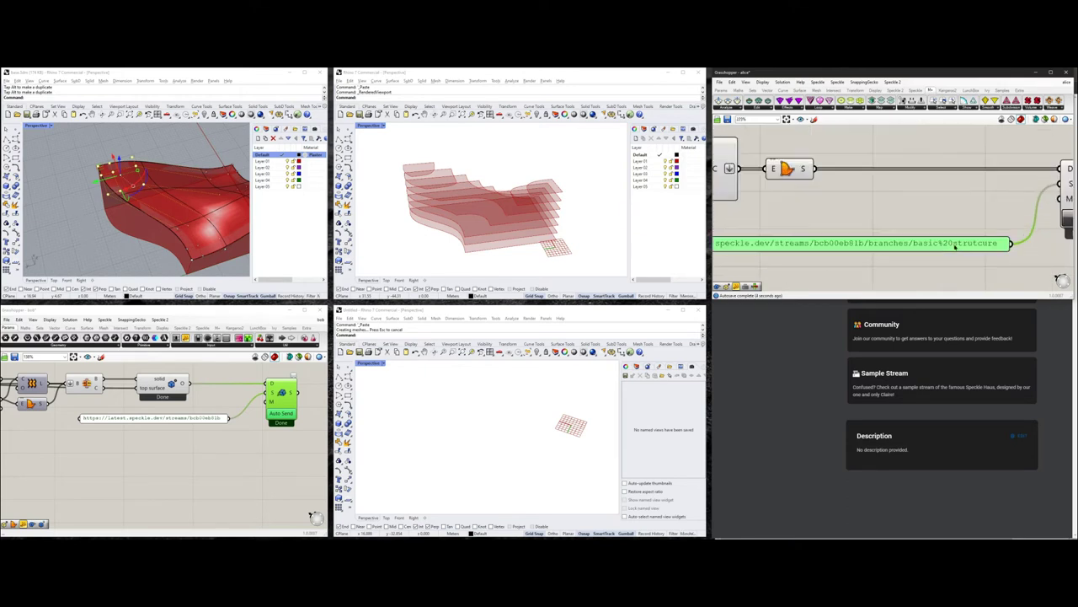
{"action": "scroll", "coordinate": [955, 245], "scroll_direction": "down", "scroll_amount": 2}
{"action": "left_click", "coordinate": [973, 223]}
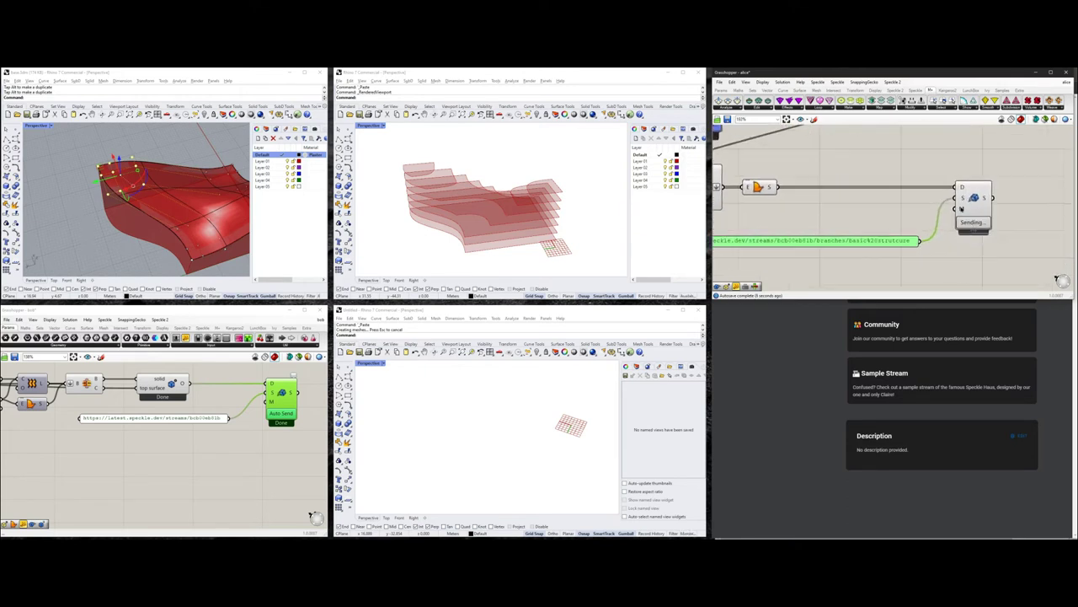
{"action": "left_click", "coordinate": [968, 219]}
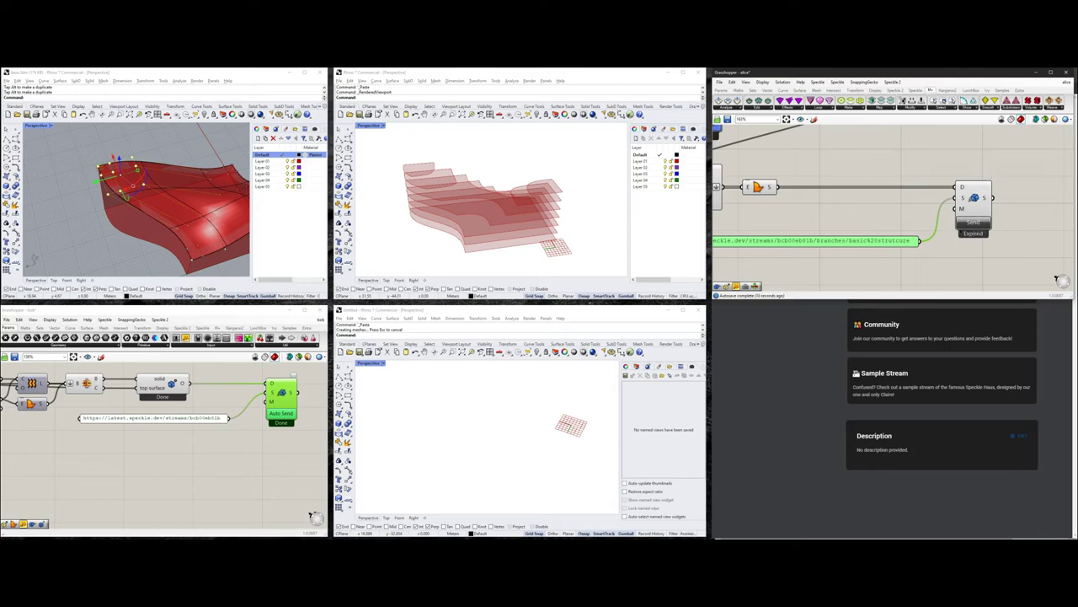
{"action": "left_click", "coordinate": [777, 394]}
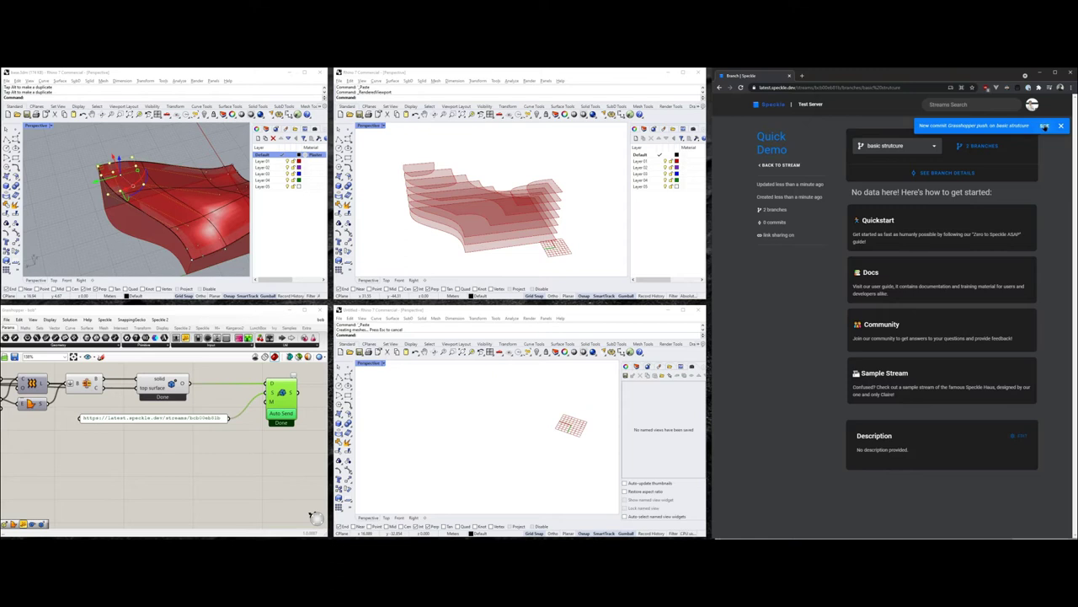
Step: Open the 'Grasshopper push.' commit, orbit its stacked floor slices, then return to Grasshopper
{"action": "left_click", "coordinate": [1045, 125]}
{"action": "left_click_drag", "start_coordinate": [955, 318], "coordinate": [854, 325]}
{"action": "key", "text": "alt+Tab"}
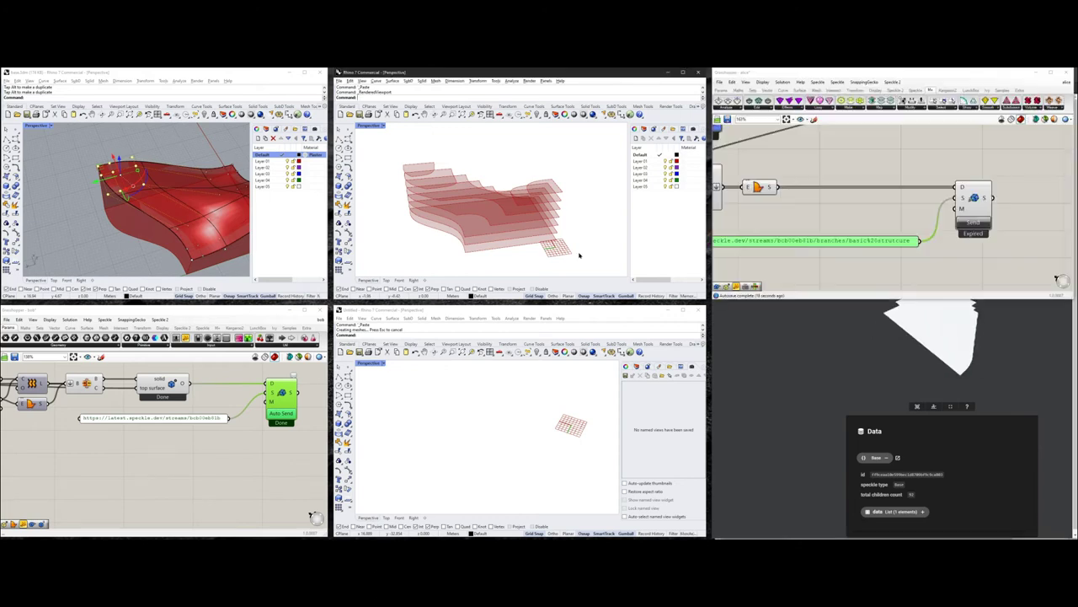
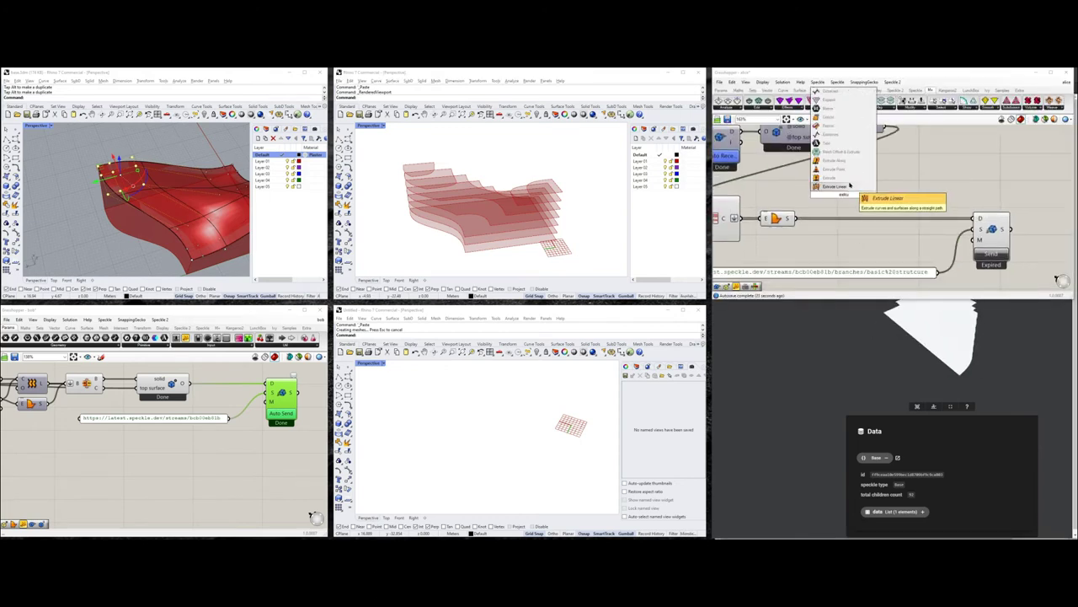
Step: Extrude the contour outlines along a Unit Z vector with factor 5 into slabs
{"action": "left_click_drag", "start_coordinate": [840, 193], "coordinate": [856, 224]}
{"action": "right_click", "coordinate": [843, 229]}
{"action": "left_click", "coordinate": [784, 169]}
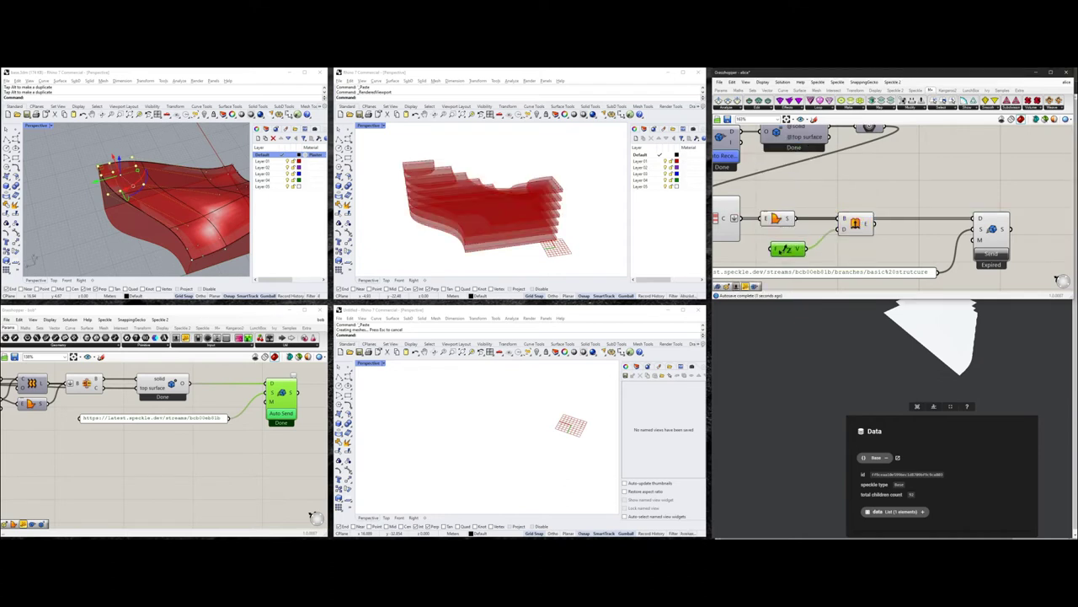
{"action": "right_click_drag", "start_coordinate": [785, 250], "coordinate": [822, 238]}
{"action": "right_click", "coordinate": [821, 238]}
{"action": "left_click", "coordinate": [897, 303]}
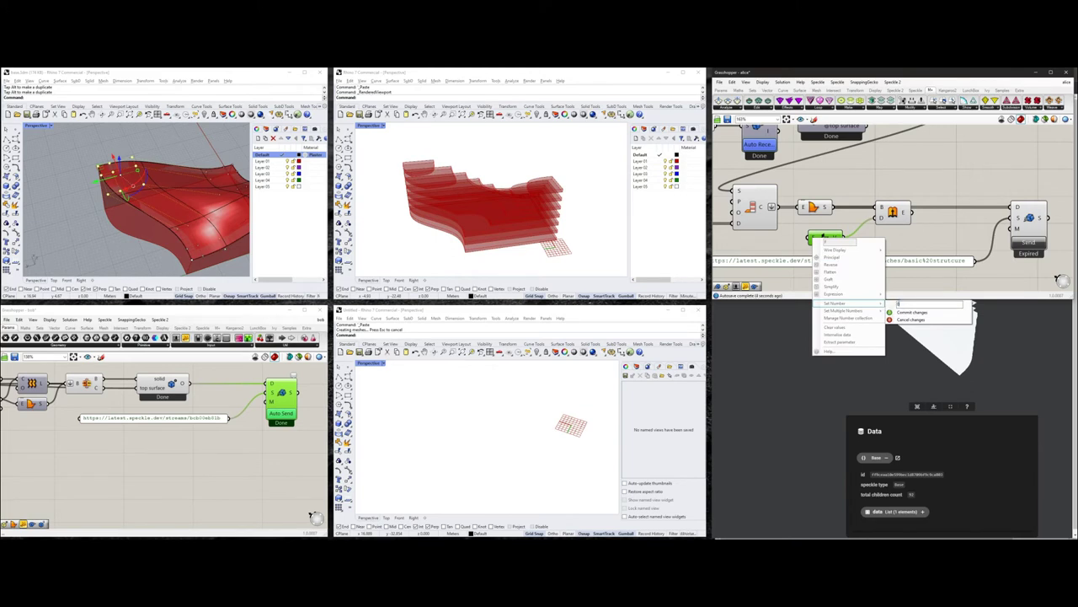
{"action": "type", "text": "5"}
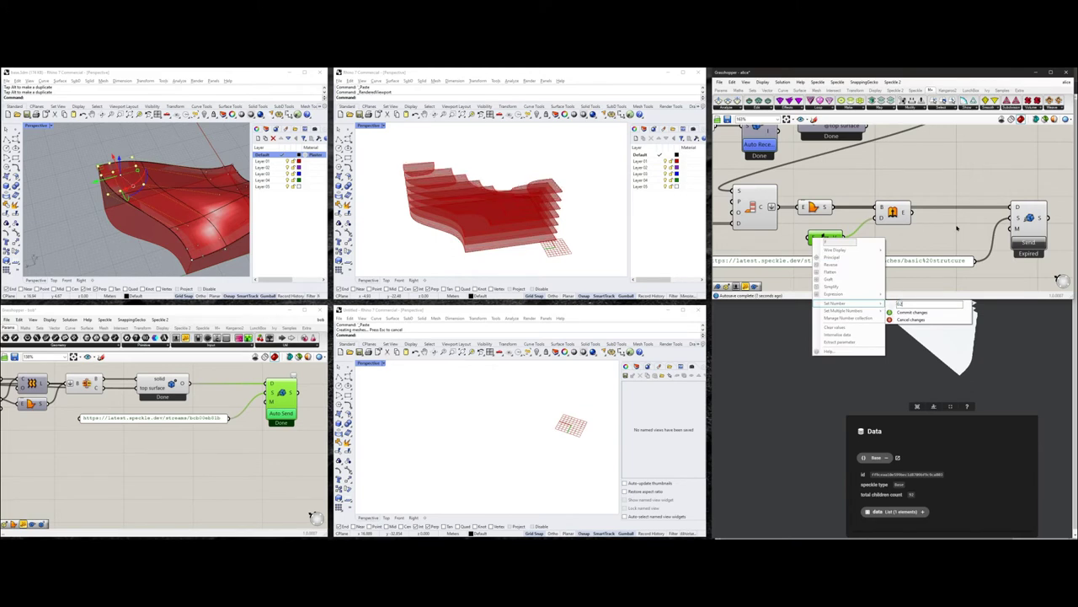
{"action": "key", "text": "Return"}
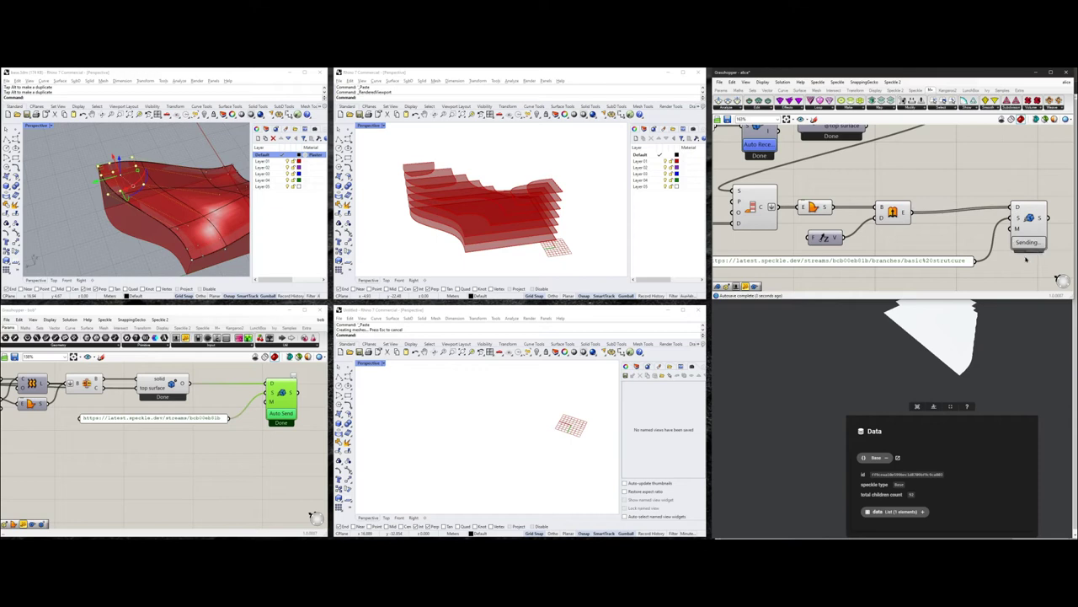
{"action": "right_click_drag", "start_coordinate": [1027, 259], "coordinate": [990, 272]}
Step: Open the new Grasshopper push commit on basic structure and orbit the stacked slabs
{"action": "left_click", "coordinate": [974, 364]}
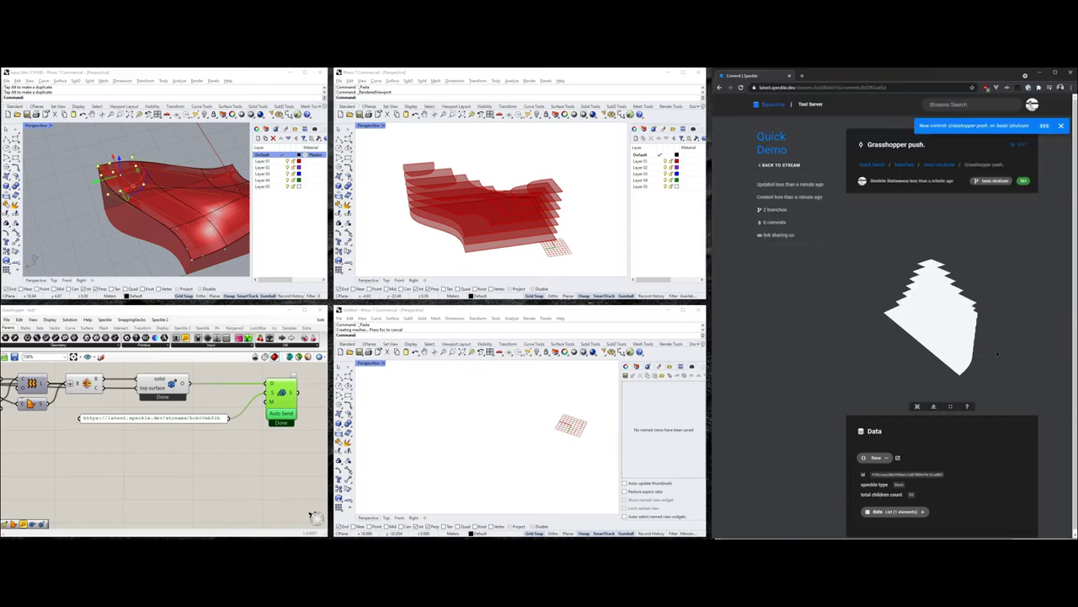
{"action": "left_click", "coordinate": [1044, 126]}
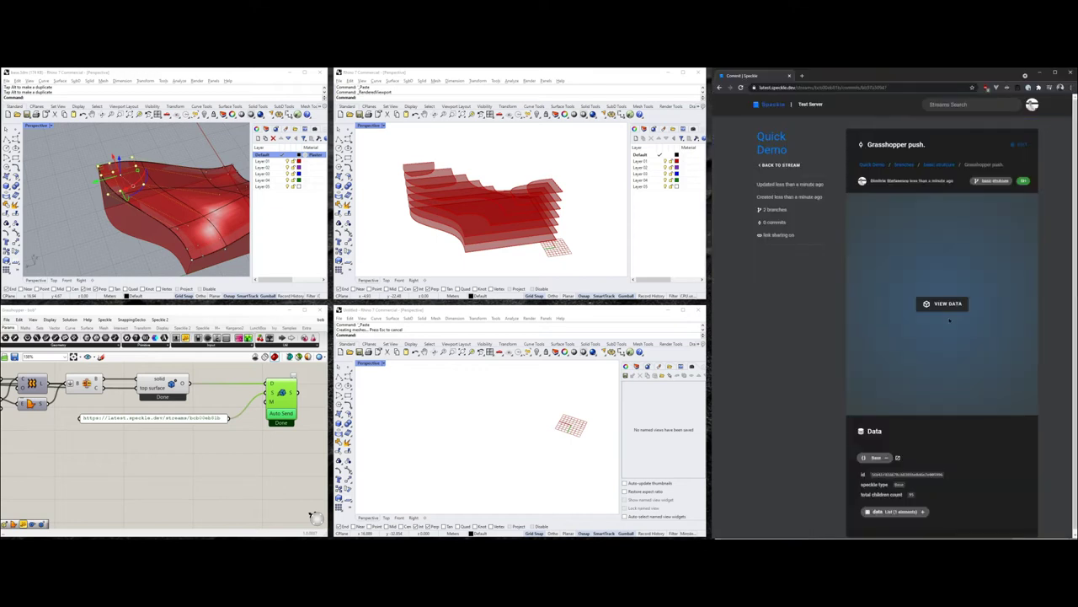
{"action": "left_click_drag", "start_coordinate": [966, 331], "coordinate": [875, 367]}
{"action": "scroll", "coordinate": [965, 321], "scroll_direction": "down", "scroll_amount": 5}
Step: Bring the second Grasshopper window forward and zoom Rhino onto the red base surface
{"action": "left_click", "coordinate": [510, 438]}
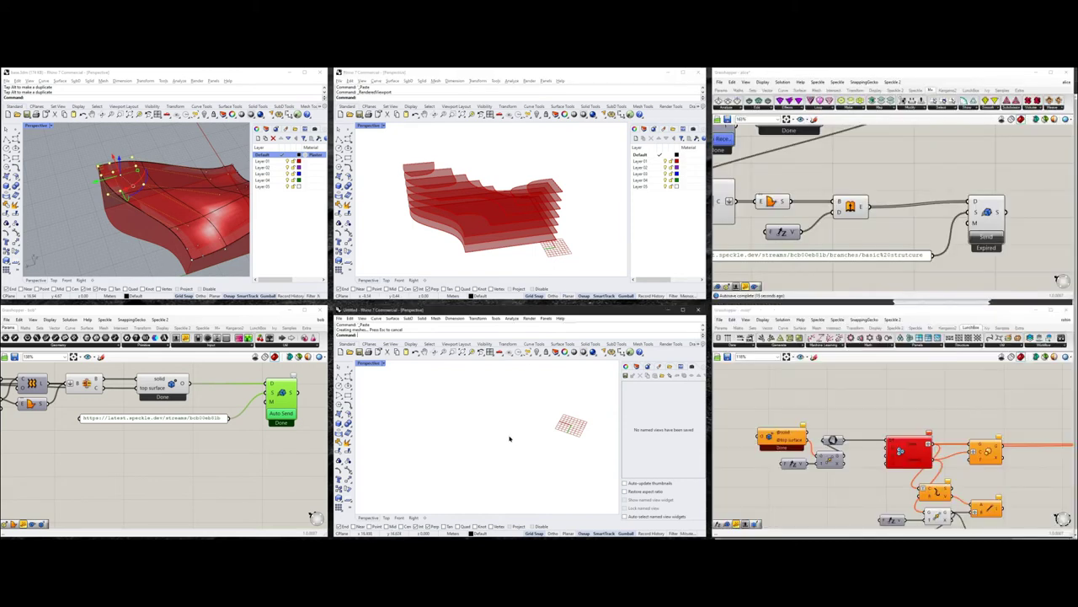
{"action": "left_click", "coordinate": [800, 411]}
{"action": "scroll", "coordinate": [796, 417], "scroll_direction": "down", "scroll_amount": 3}
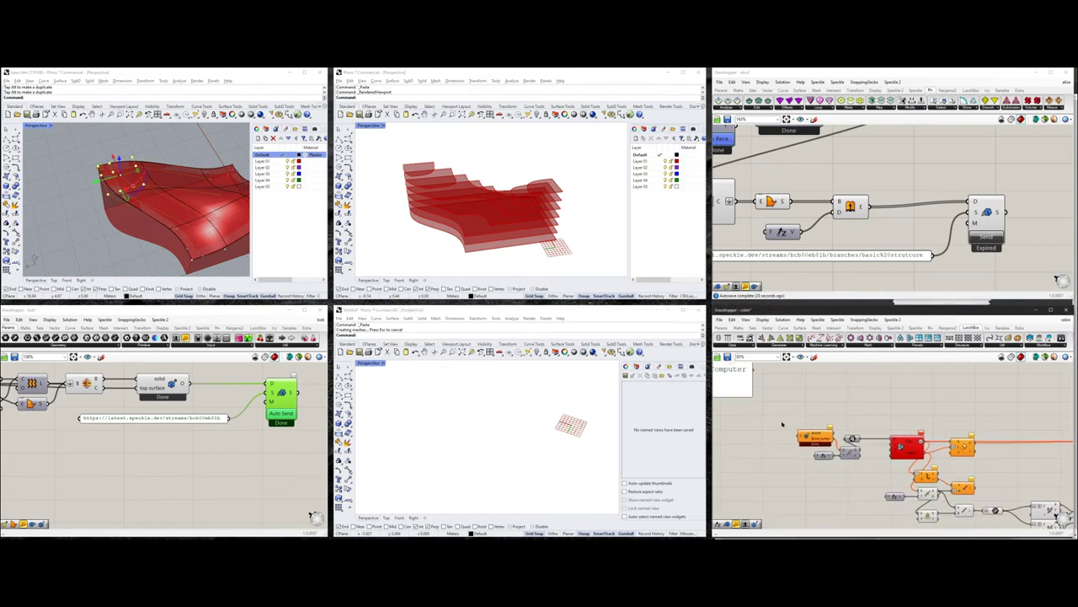
{"action": "right_click_drag", "start_coordinate": [758, 420], "coordinate": [827, 431]}
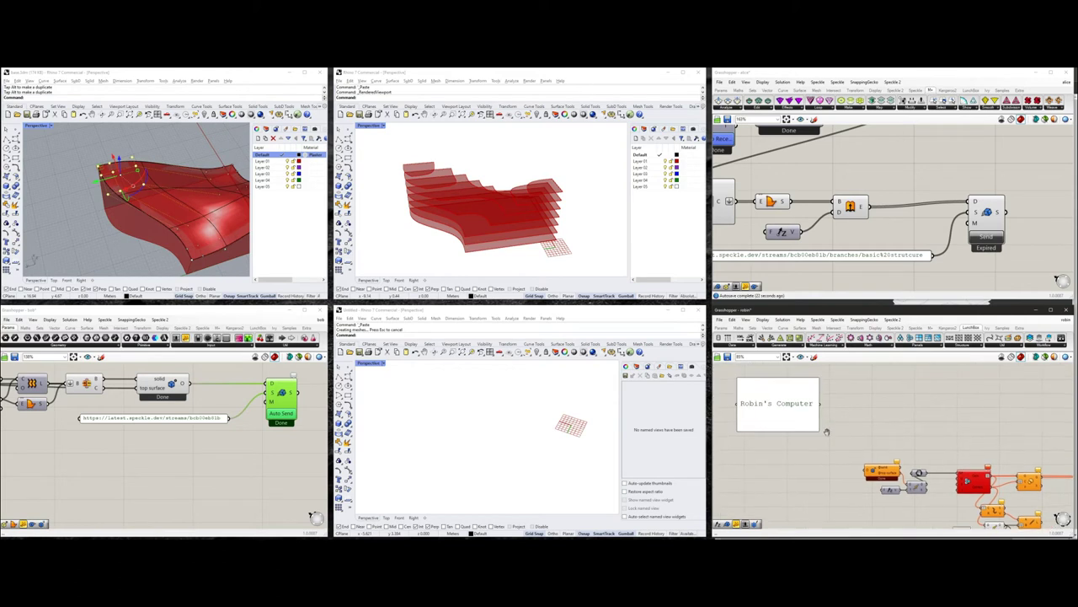
{"action": "scroll", "coordinate": [859, 418], "scroll_direction": "down", "scroll_amount": 2}
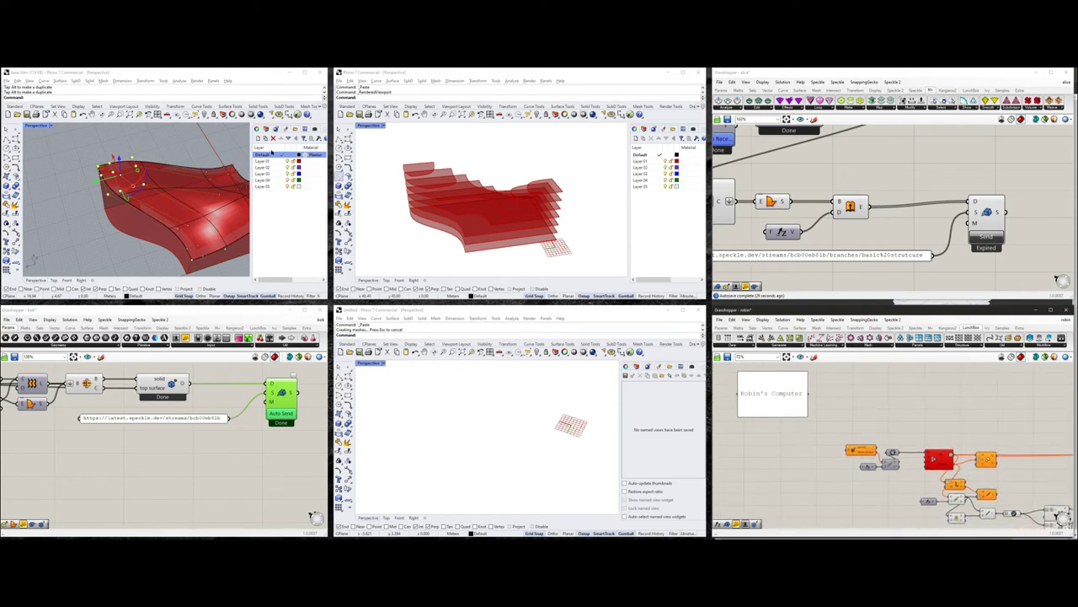
{"action": "mouse_move", "coordinate": [151, 202]}
{"action": "right_mouse_down"}
{"action": "mouse_move", "coordinate": [194, 210]}
{"action": "mouse_move", "coordinate": [137, 189]}
{"action": "mouse_move", "coordinate": [163, 197]}
{"action": "right_mouse_up"}
{"action": "left_click", "coordinate": [189, 211]}
{"action": "type", "text": "zs"}
{"action": "key", "text": "Return"}
{"action": "scroll", "coordinate": [127, 207], "scroll_direction": "up", "scroll_amount": 2}
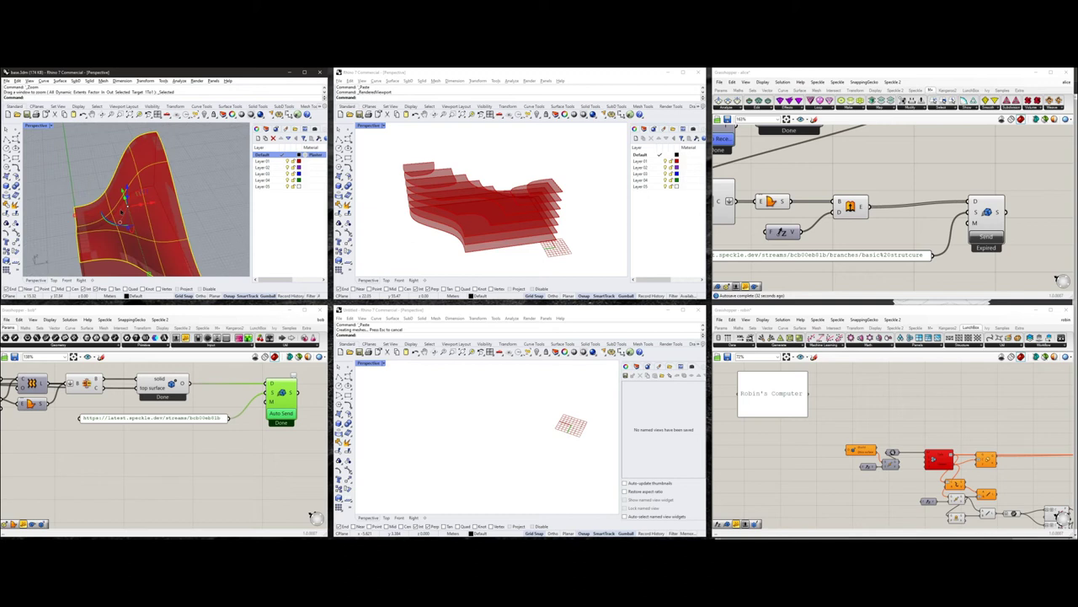
{"action": "right_click_drag", "start_coordinate": [150, 237], "coordinate": [187, 220]}
{"action": "scroll", "coordinate": [170, 216], "scroll_direction": "down", "scroll_amount": 3}
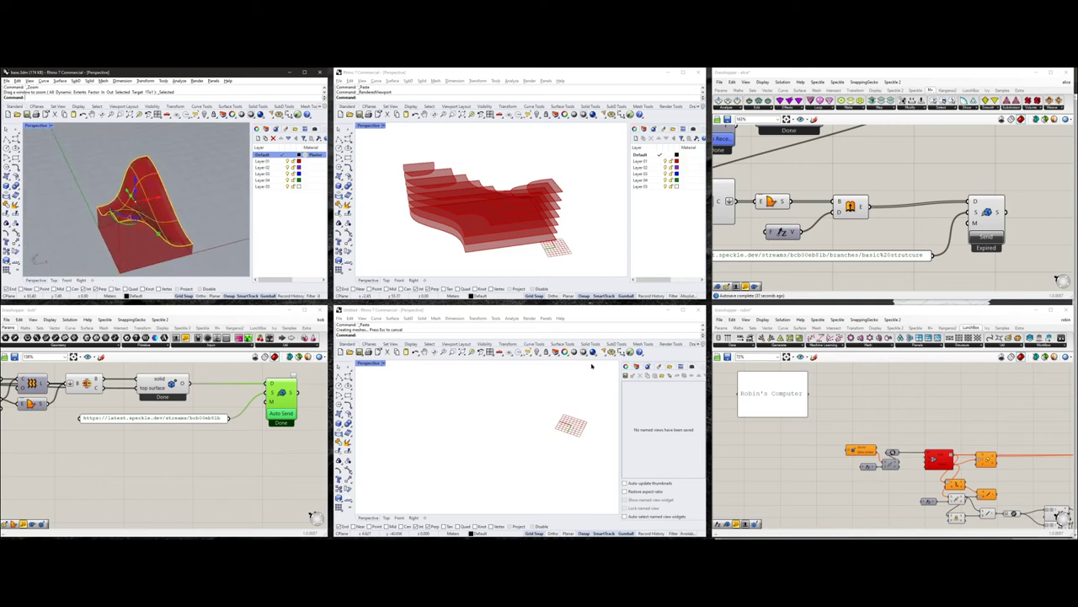
Step: Copy the stream URL panel from the first Grasshopper and paste it beside the column script
{"action": "left_click", "coordinate": [261, 455]}
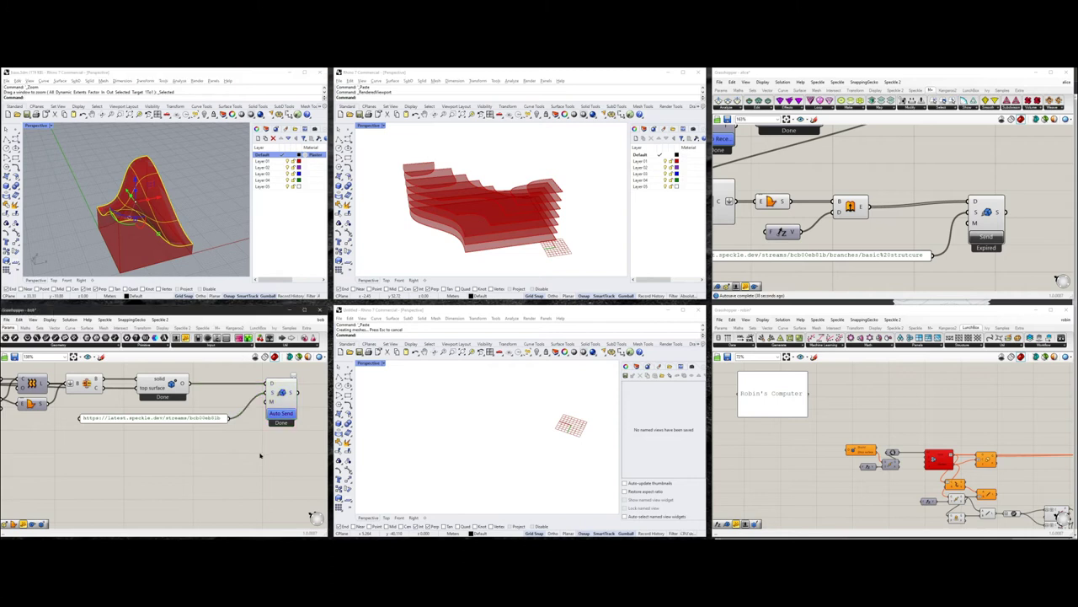
{"action": "left_click", "coordinate": [206, 418]}
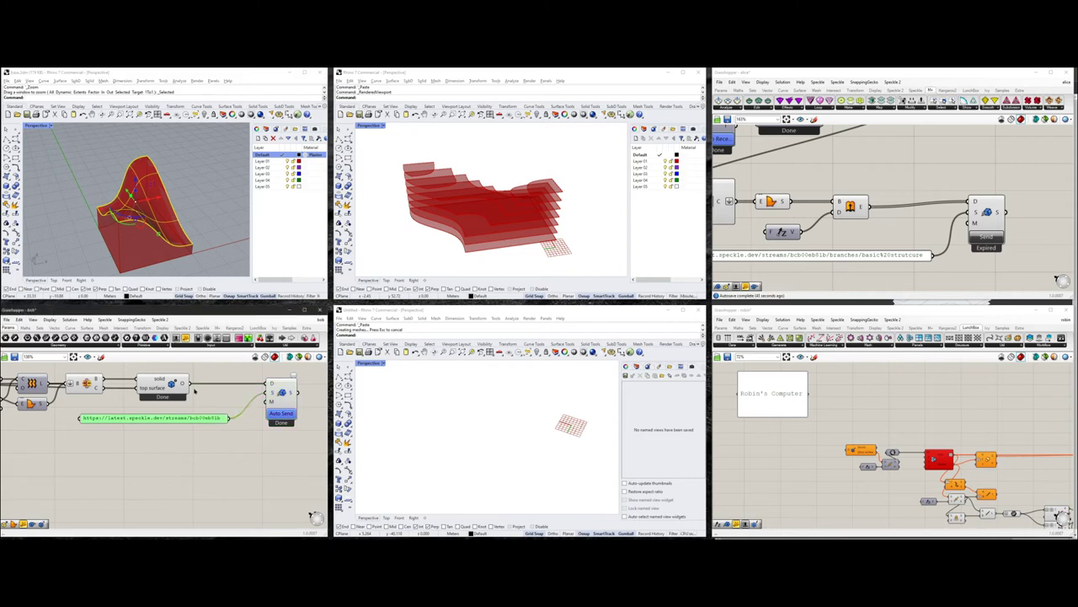
{"action": "right_click_drag", "start_coordinate": [112, 192], "coordinate": [133, 180]}
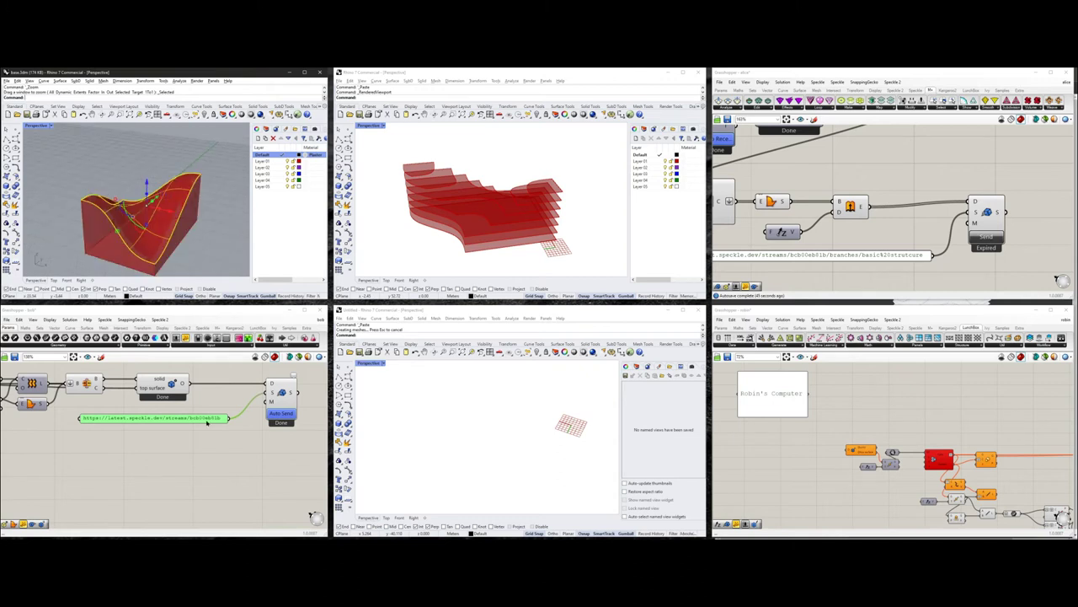
{"action": "left_click", "coordinate": [207, 418]}
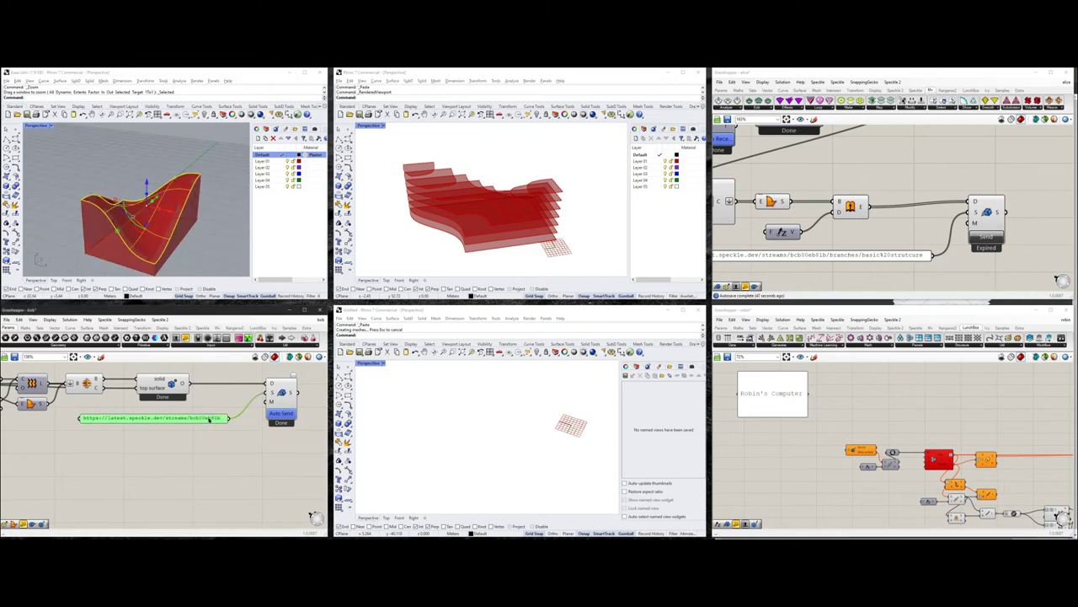
{"action": "left_click", "coordinate": [745, 482]}
{"action": "key", "text": "ctrl+v"}
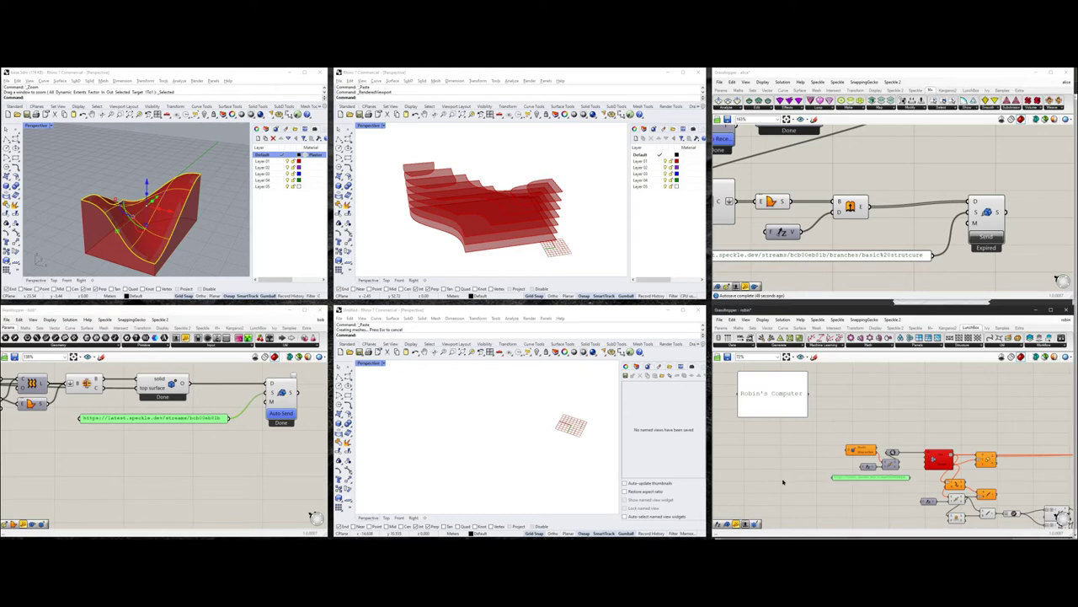
{"action": "left_click_drag", "start_coordinate": [857, 480], "coordinate": [764, 481]}
Step: Add a Speckle Receive component fed by the URL panel, set to receive automatically
{"action": "double_click", "coordinate": [787, 453]}
{"action": "type", "text": "rec"}
{"action": "key", "text": "Return"}
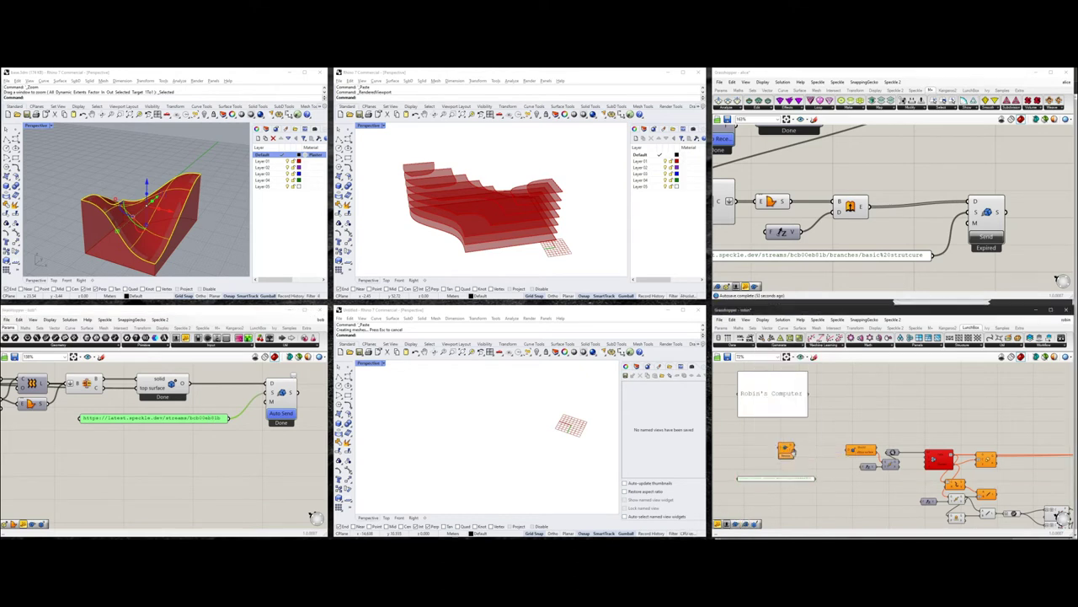
{"action": "scroll", "coordinate": [809, 484], "scroll_direction": "up", "scroll_amount": 3}
{"action": "left_click_drag", "start_coordinate": [830, 469], "coordinate": [882, 421]}
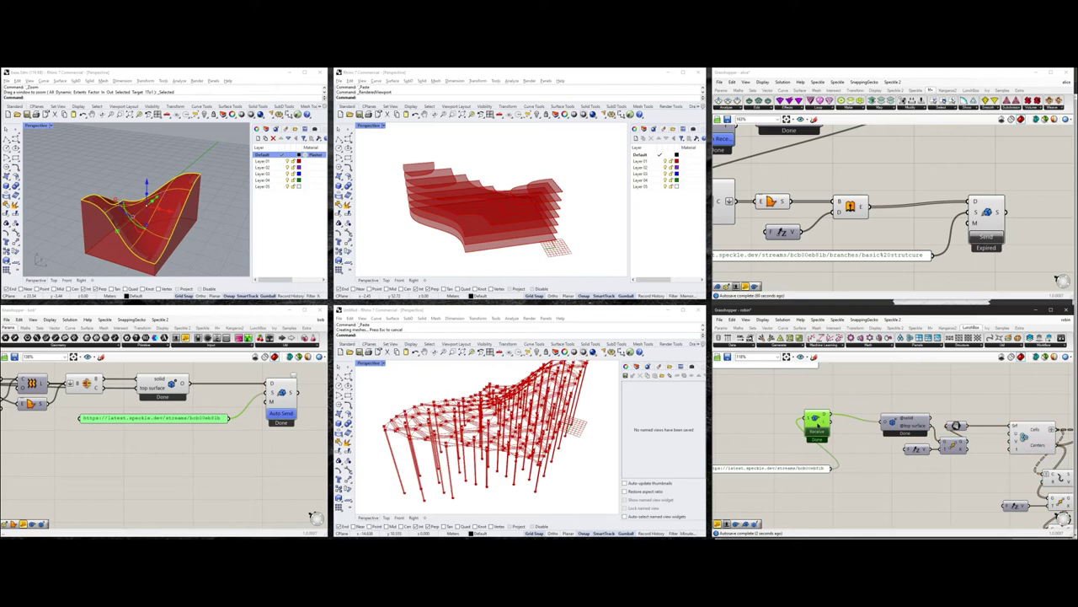
{"action": "mouse_move", "coordinate": [500, 440]}
{"action": "right_mouse_down"}
{"action": "mouse_move", "coordinate": [572, 397]}
{"action": "mouse_move", "coordinate": [512, 470]}
{"action": "mouse_move", "coordinate": [515, 455]}
{"action": "right_mouse_up"}
{"action": "right_click", "coordinate": [816, 424]}
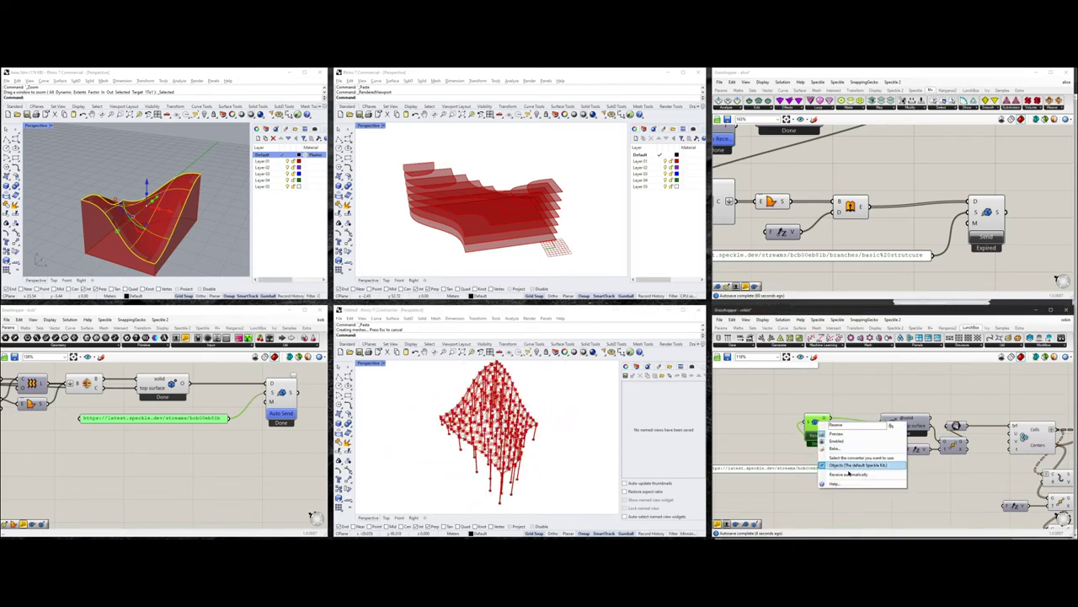
{"action": "left_click", "coordinate": [851, 477]}
{"action": "left_click_drag", "start_coordinate": [971, 211], "coordinate": [927, 245]}
{"action": "left_click", "coordinate": [981, 233]}
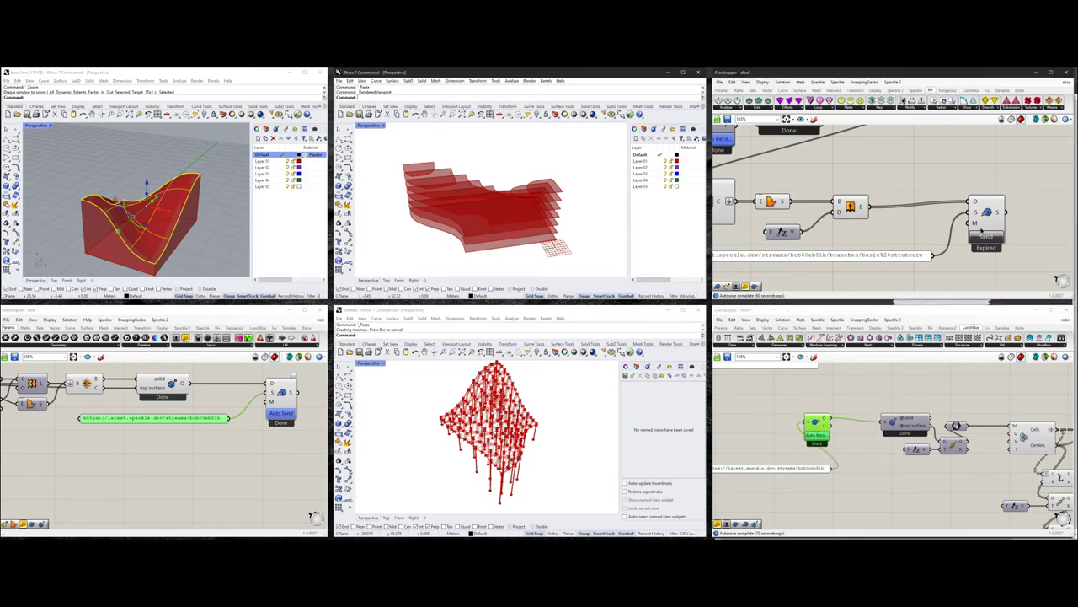
{"action": "right_click_drag", "start_coordinate": [527, 464], "coordinate": [543, 408]}
{"action": "right_click_drag", "start_coordinate": [181, 220], "coordinate": [200, 234]}
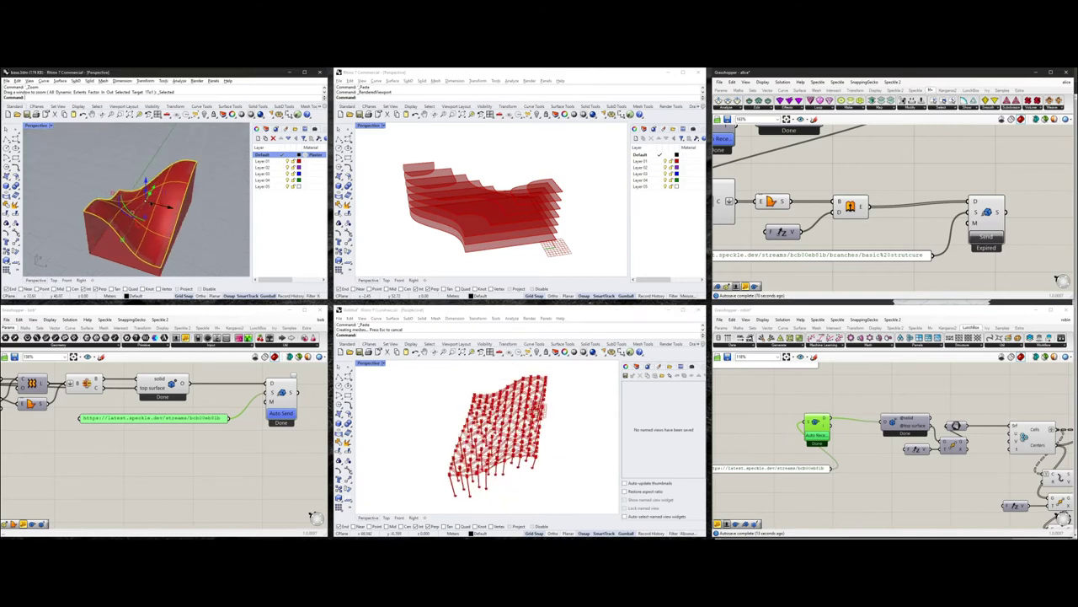
{"action": "right_click_drag", "start_coordinate": [145, 181], "coordinate": [169, 192]}
{"action": "right_click_drag", "start_coordinate": [548, 440], "coordinate": [562, 430]}
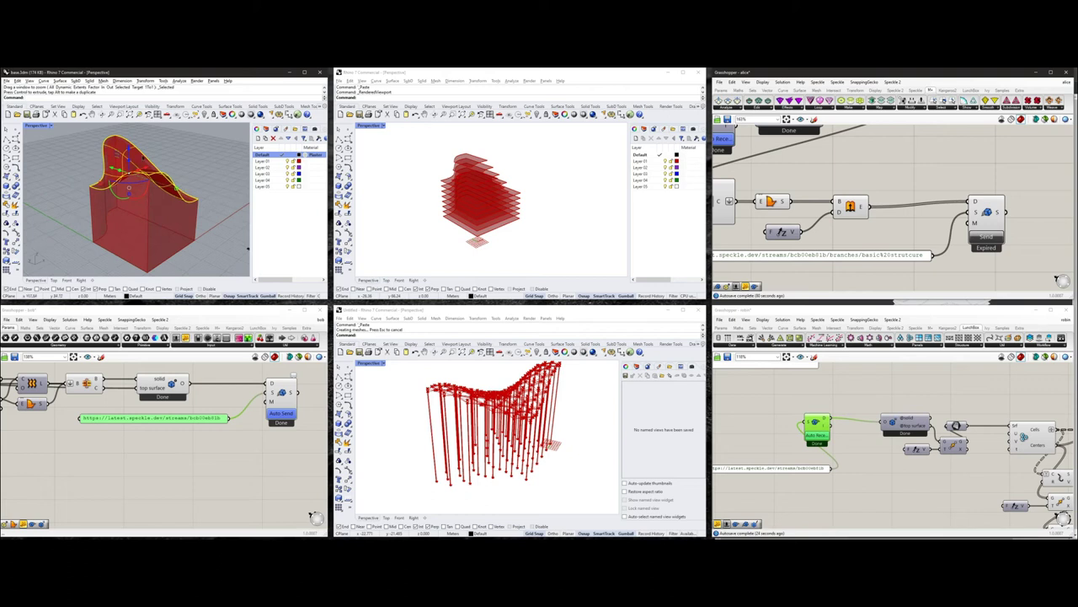
{"action": "mouse_move", "coordinate": [248, 248]}
{"action": "right_mouse_down"}
{"action": "mouse_move", "coordinate": [193, 230]}
{"action": "mouse_move", "coordinate": [175, 239]}
{"action": "right_mouse_up"}
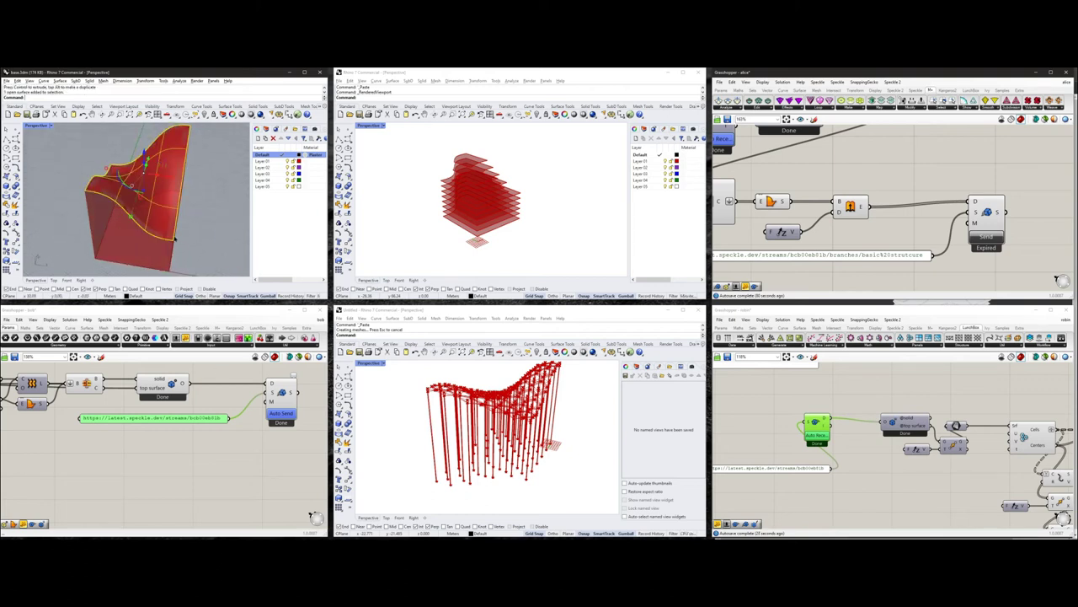
Step: Show the surface's control points and drag nine of them to reshape it
{"action": "key", "text": "F10"}
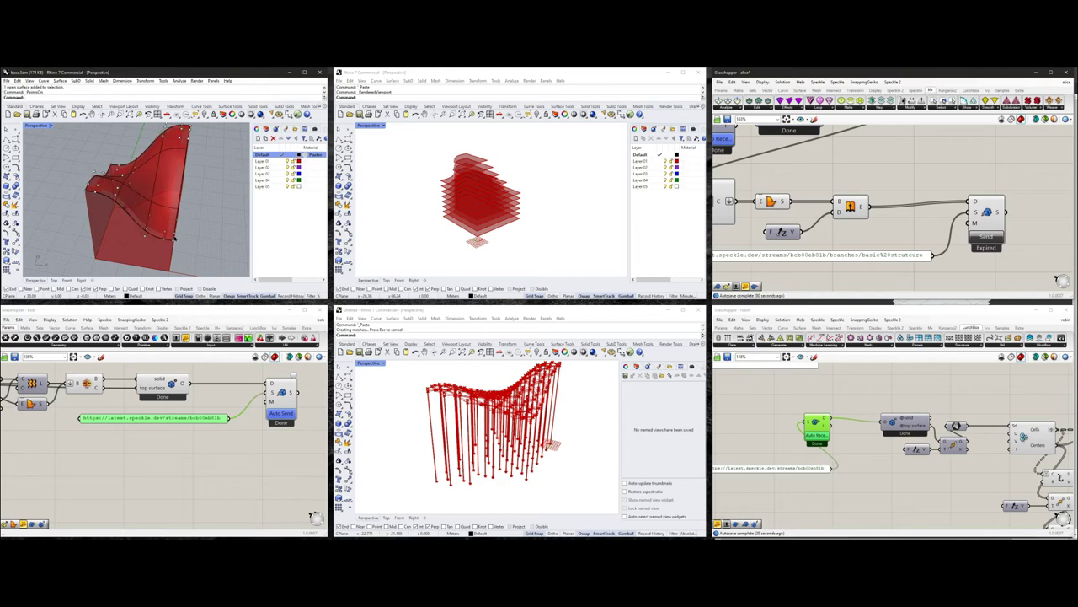
{"action": "right_click_drag", "start_coordinate": [189, 240], "coordinate": [183, 236]}
{"action": "left_click_drag", "start_coordinate": [143, 203], "coordinate": [181, 231]}
{"action": "right_click_drag", "start_coordinate": [181, 232], "coordinate": [164, 194]}
{"action": "left_click_drag", "start_coordinate": [163, 194], "coordinate": [165, 173]}
{"action": "right_click_drag", "start_coordinate": [164, 173], "coordinate": [92, 179]}
{"action": "left_click_drag", "start_coordinate": [99, 145], "coordinate": [194, 236]}
{"action": "right_click_drag", "start_coordinate": [194, 236], "coordinate": [145, 251]}
Step: Pull further groups of control points to twist the surface into a wave
{"action": "left_click", "coordinate": [191, 169]}
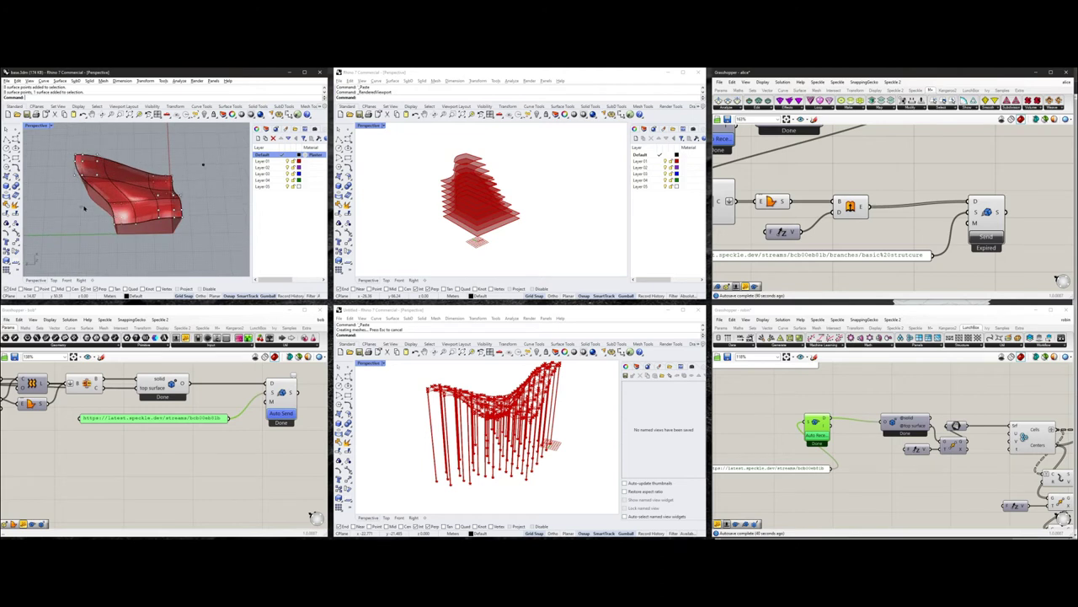
{"action": "left_click", "coordinate": [124, 216]}
{"action": "right_click_drag", "start_coordinate": [124, 216], "coordinate": [121, 199]}
{"action": "left_click_drag", "start_coordinate": [121, 199], "coordinate": [120, 199]}
{"action": "right_click_drag", "start_coordinate": [121, 200], "coordinate": [68, 173]}
{"action": "left_click_drag", "start_coordinate": [52, 145], "coordinate": [105, 178]}
{"action": "right_click_drag", "start_coordinate": [105, 178], "coordinate": [193, 205]}
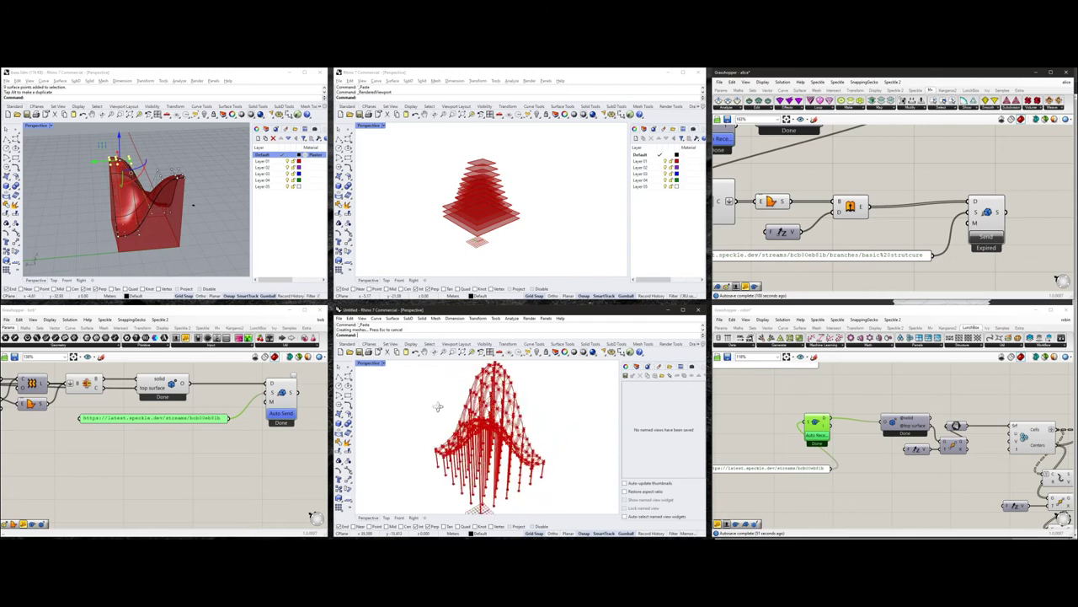
{"action": "mouse_move", "coordinate": [497, 240]}
{"action": "right_mouse_down"}
{"action": "mouse_move", "coordinate": [423, 240]}
{"action": "mouse_move", "coordinate": [506, 236]}
{"action": "right_mouse_up"}
Step: Preview the lattice component's geometry, zoom out to see it whole, then deselect
{"action": "left_click_drag", "start_coordinate": [758, 413], "coordinate": [932, 428]}
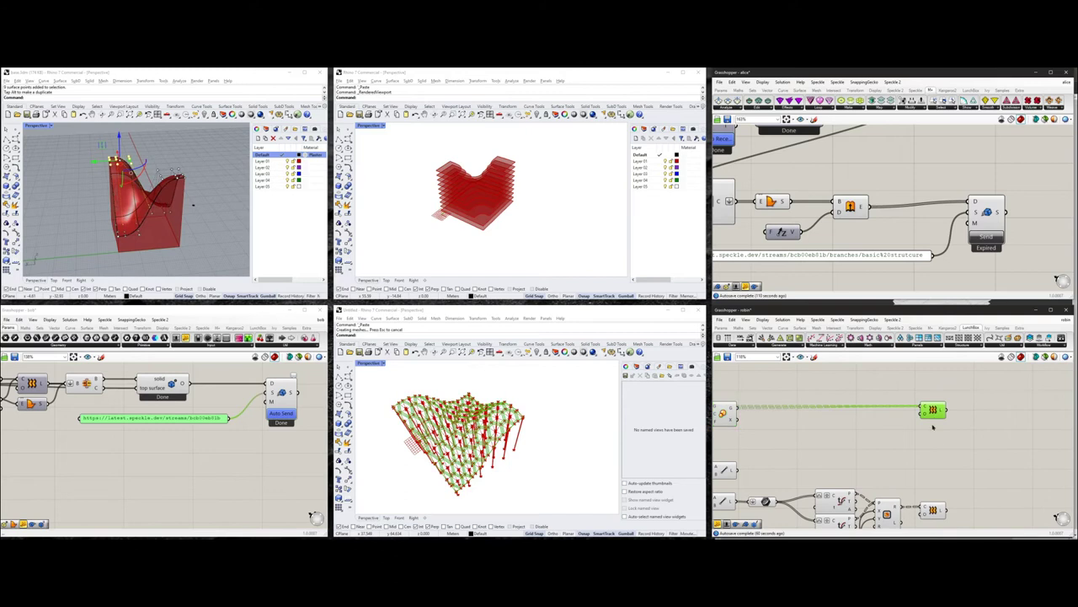
{"action": "right_click_drag", "start_coordinate": [932, 427], "coordinate": [919, 384]}
{"action": "left_click", "coordinate": [918, 466]}
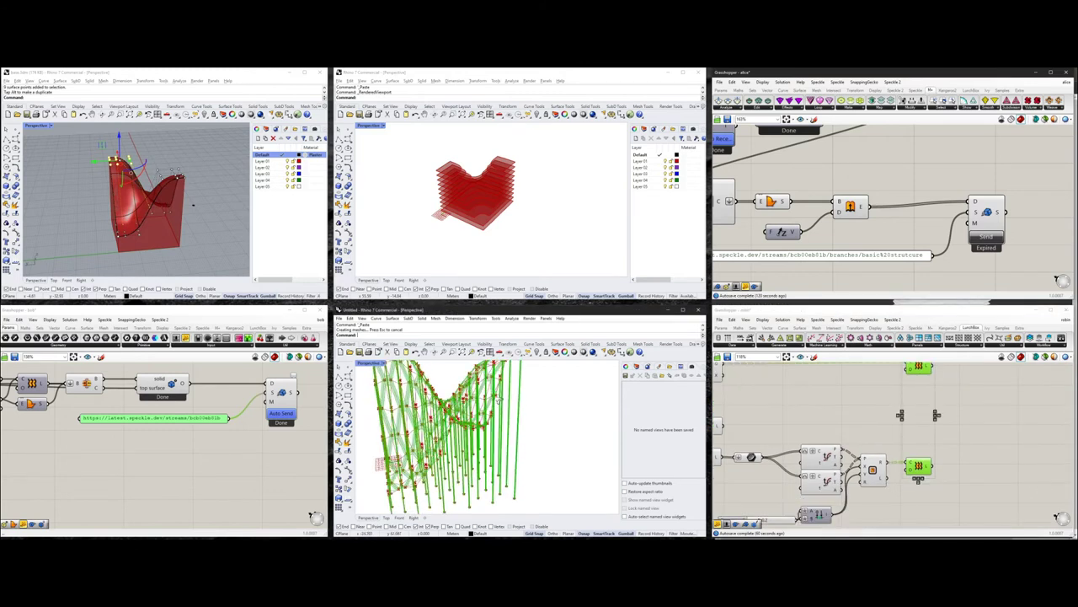
{"action": "scroll", "coordinate": [532, 451], "scroll_direction": "down", "scroll_amount": 10}
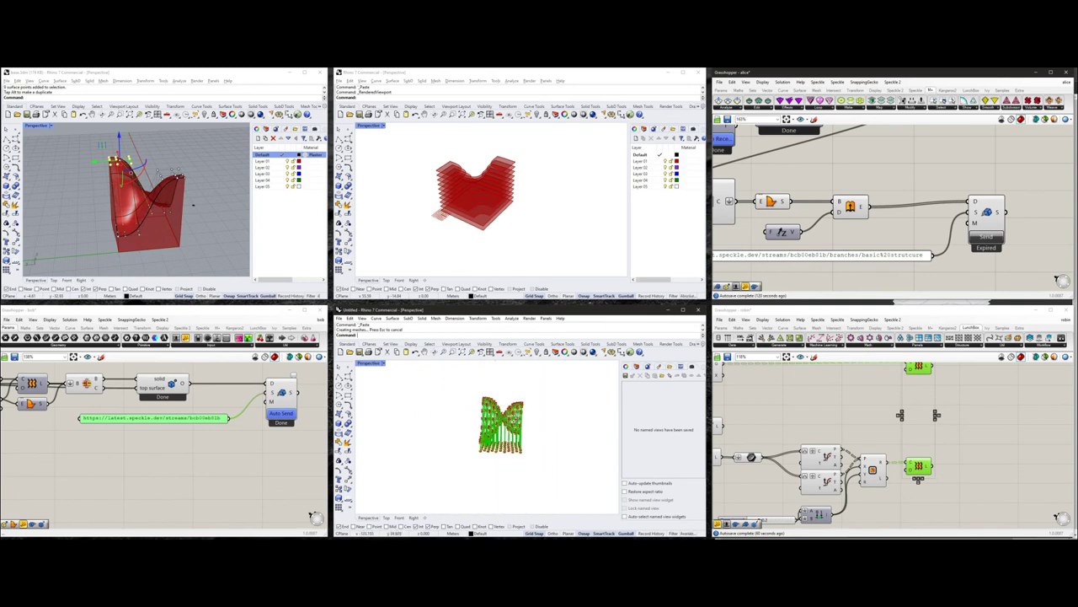
{"action": "left_click", "coordinate": [969, 431]}
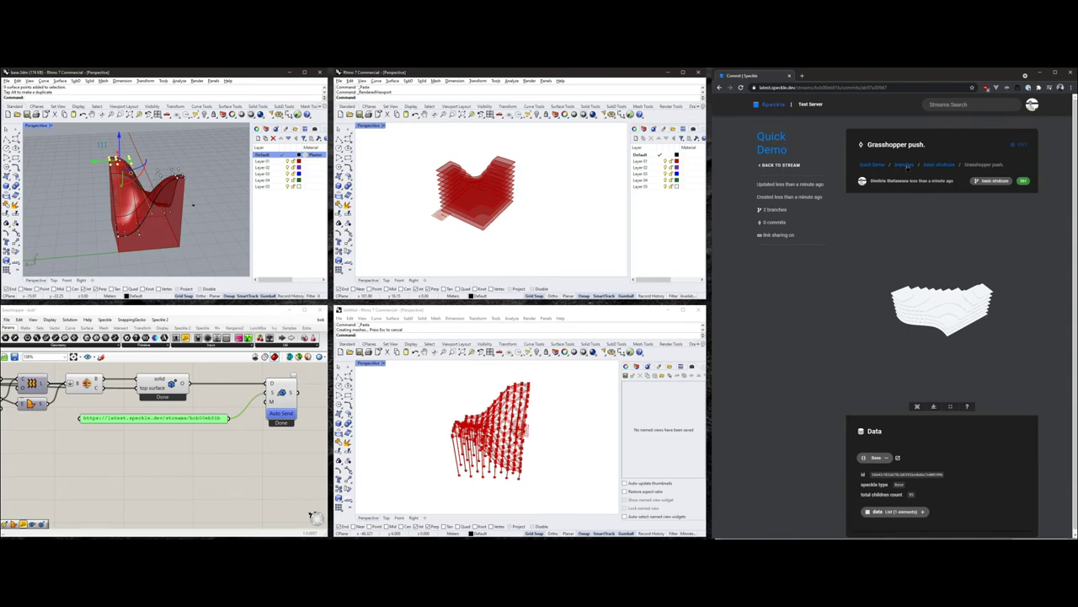
Step: Create a Speckle branch named 'columns and roof', open it and select its URL
{"action": "left_click", "coordinate": [905, 165]}
{"action": "left_click", "coordinate": [1011, 146]}
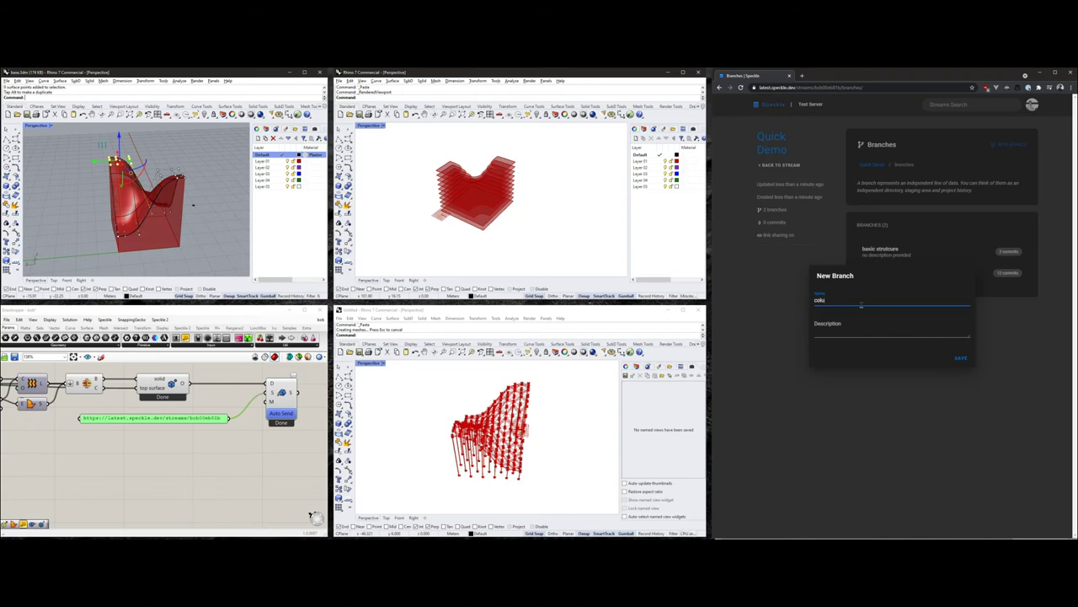
{"action": "type", "text": "columns and roof"}
{"action": "key", "text": "Return"}
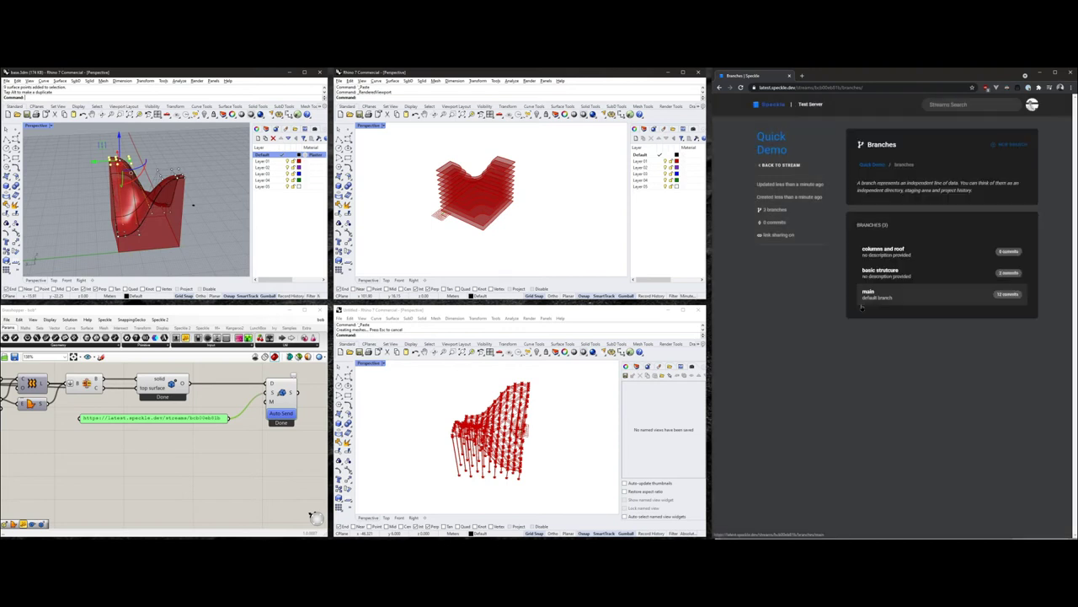
{"action": "left_click", "coordinate": [911, 250]}
{"action": "left_click", "coordinate": [895, 88]}
Step: Paste the columns and roof branch URL into a panel and wire it into a new Speckle Send
{"action": "left_click", "coordinate": [688, 422]}
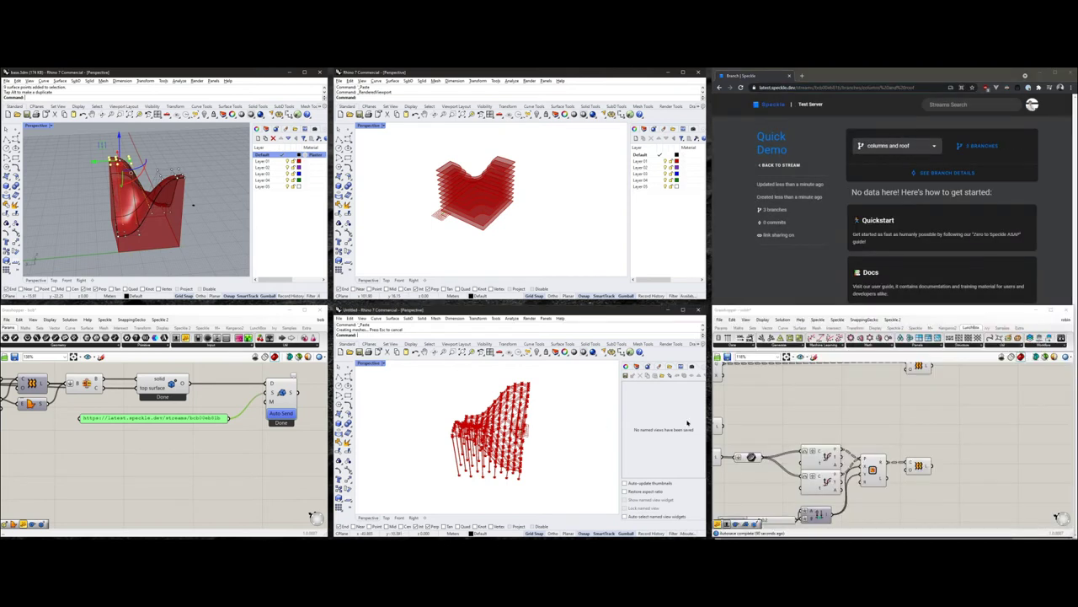
{"action": "scroll", "coordinate": [890, 439], "scroll_direction": "down", "scroll_amount": 2}
{"action": "double_click", "coordinate": [889, 419]}
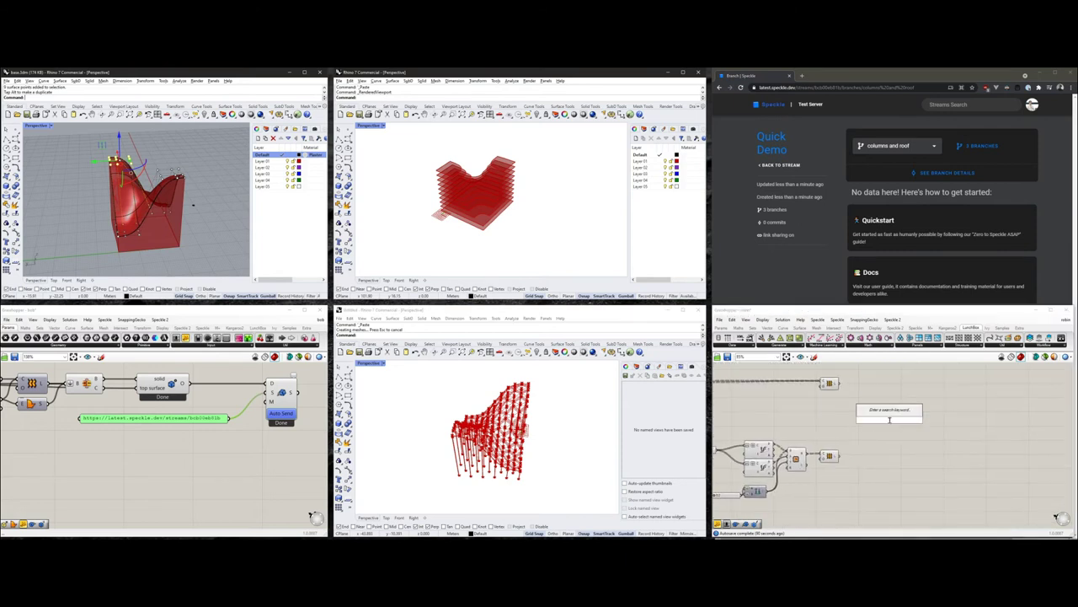
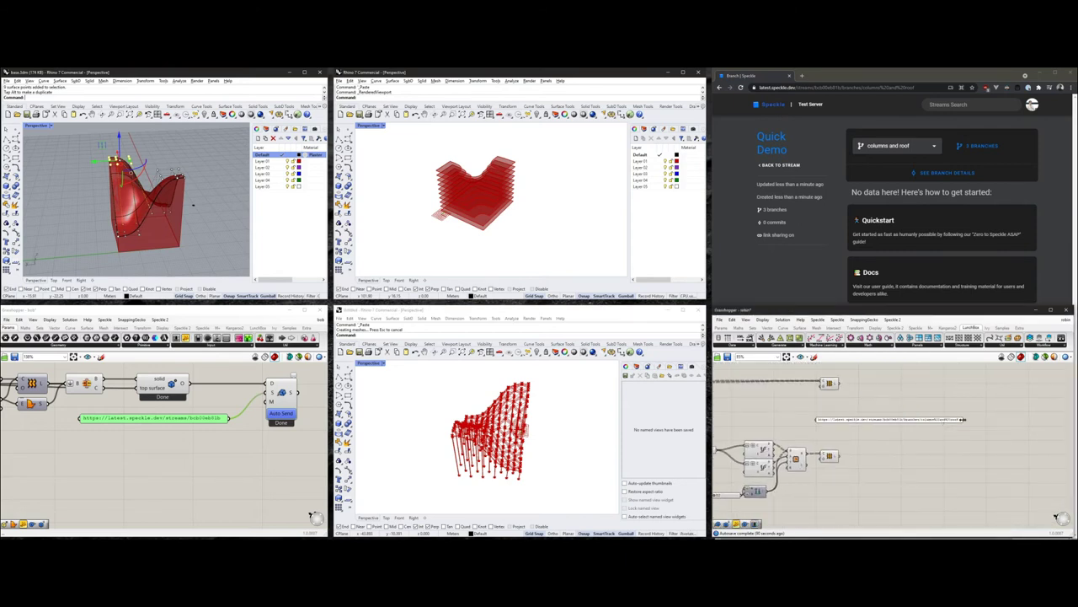
{"action": "left_click_drag", "start_coordinate": [957, 421], "coordinate": [866, 415]}
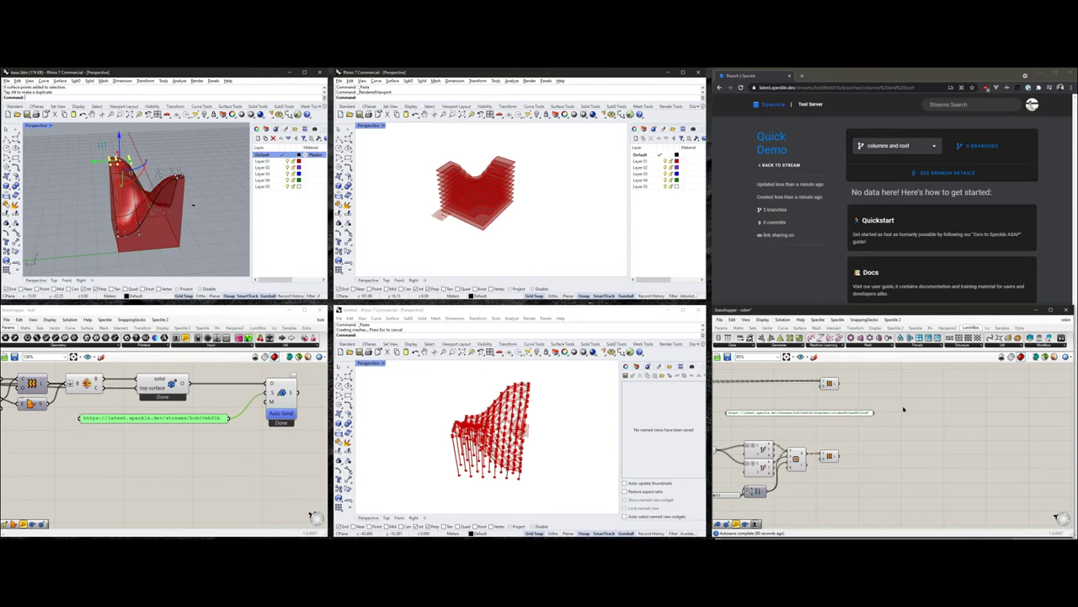
{"action": "double_click", "coordinate": [877, 406]}
{"action": "type", "text": "se"}
{"action": "left_click", "coordinate": [903, 400]}
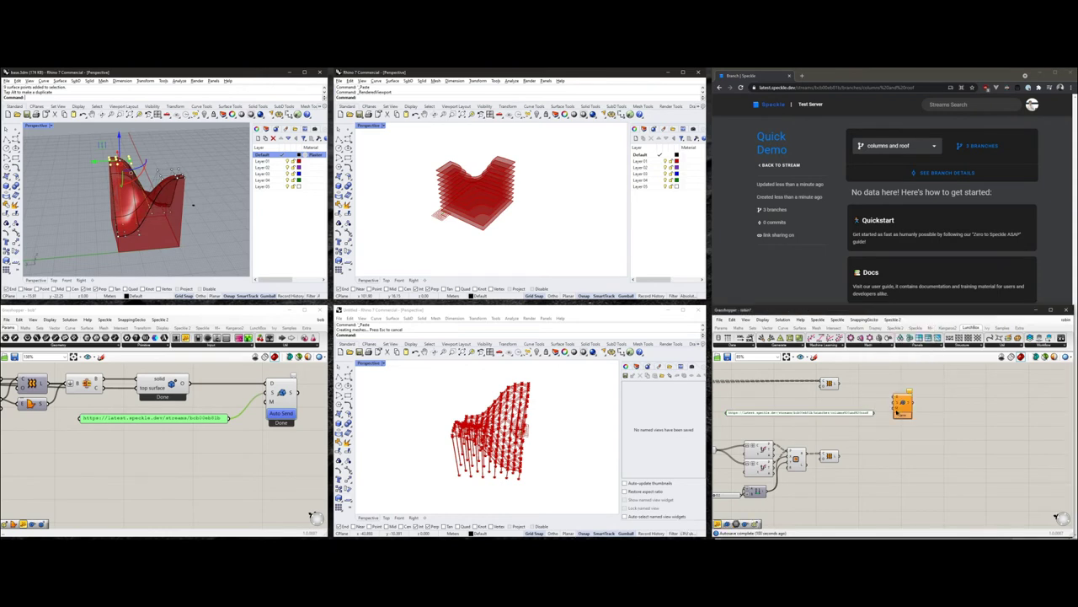
{"action": "scroll", "coordinate": [900, 403], "scroll_direction": "up", "scroll_amount": 1}
{"action": "left_click_drag", "start_coordinate": [890, 401], "coordinate": [874, 413]}
Step: Connect the roof and column outputs to the sender's data and send them
{"action": "left_click", "coordinate": [811, 378]}
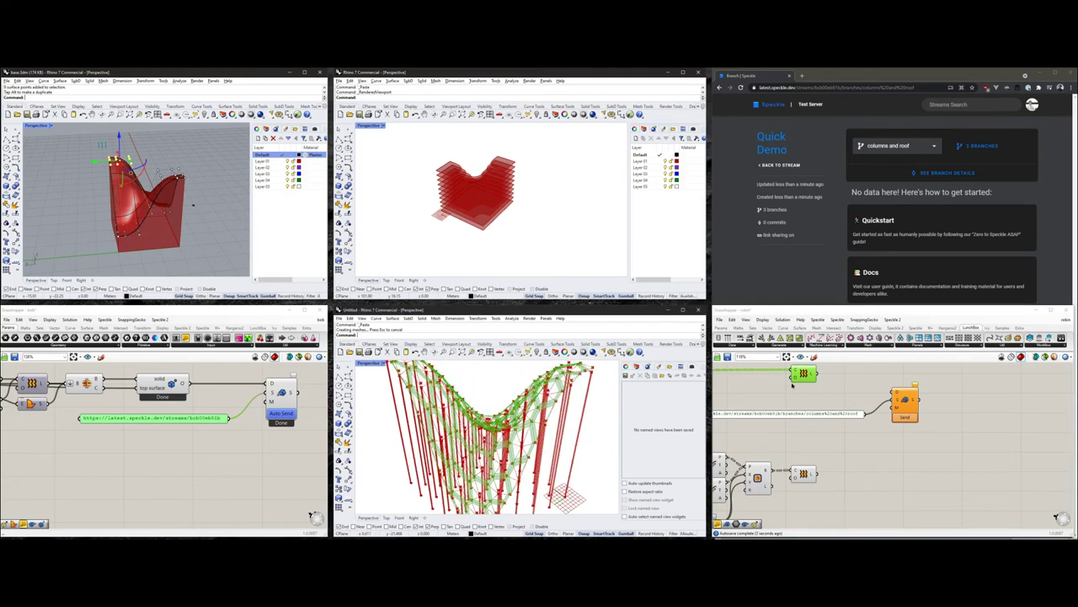
{"action": "left_click", "coordinate": [803, 475]}
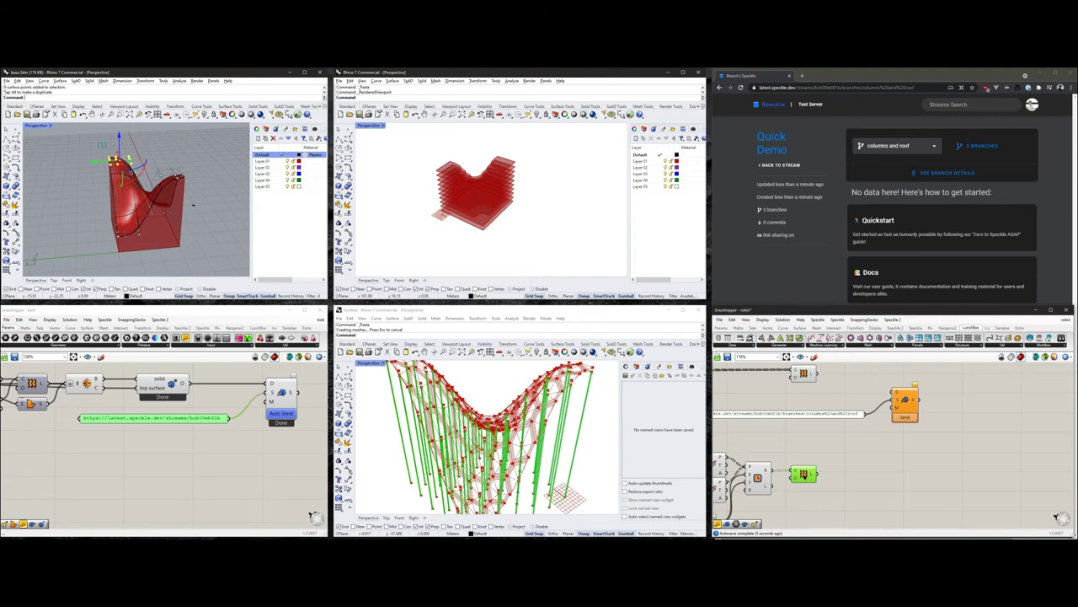
{"action": "left_click_drag", "start_coordinate": [817, 374], "coordinate": [893, 392]}
{"action": "left_click_drag", "start_coordinate": [817, 474], "coordinate": [893, 394], "text": "shift"}
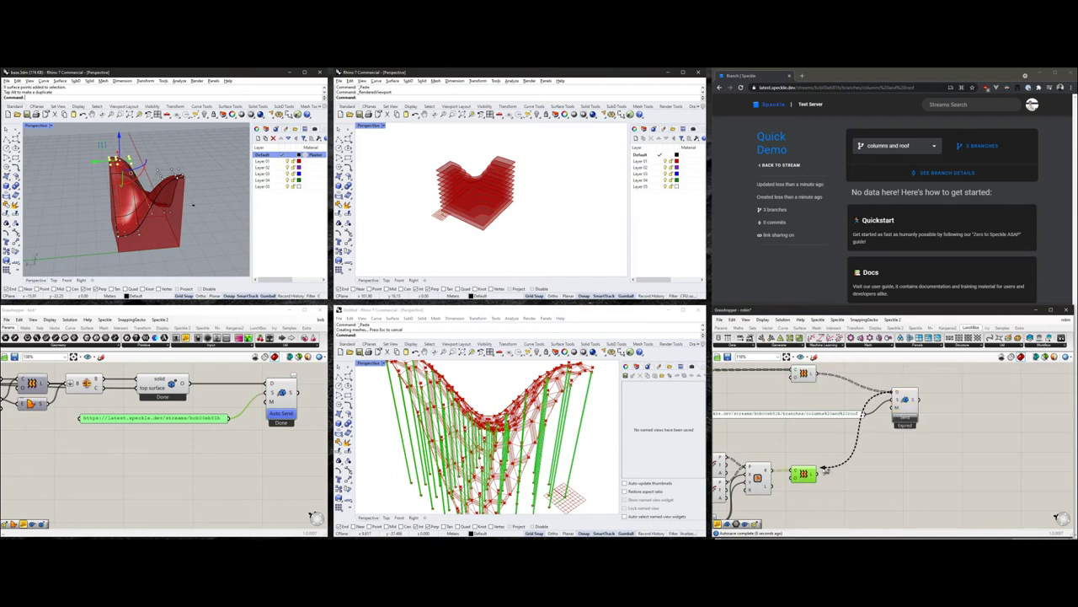
{"action": "left_click", "coordinate": [905, 421]}
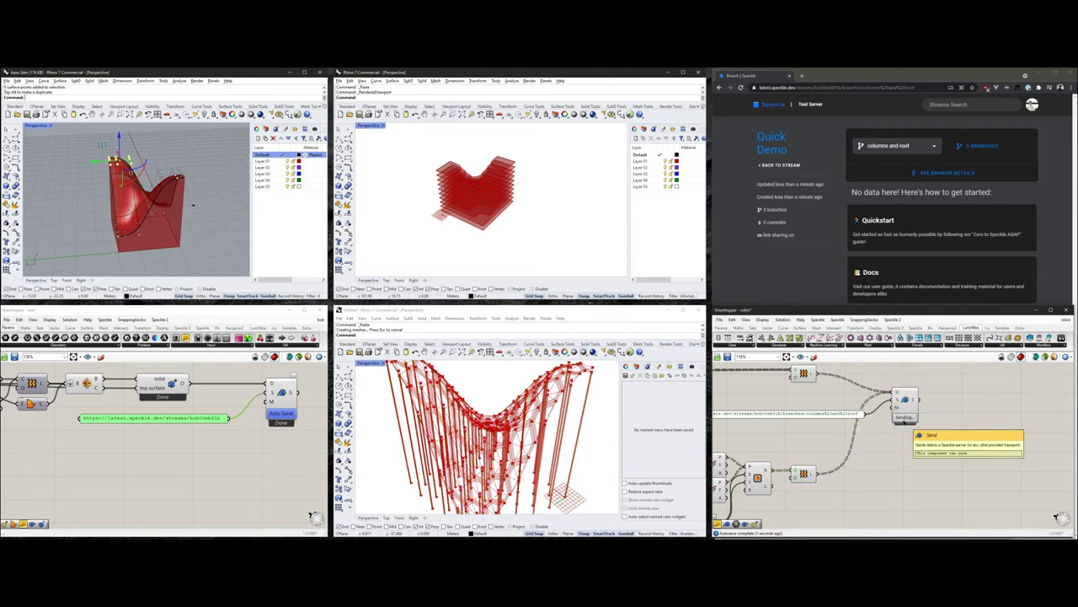
{"action": "scroll", "coordinate": [914, 417], "scroll_direction": "up", "scroll_amount": 3}
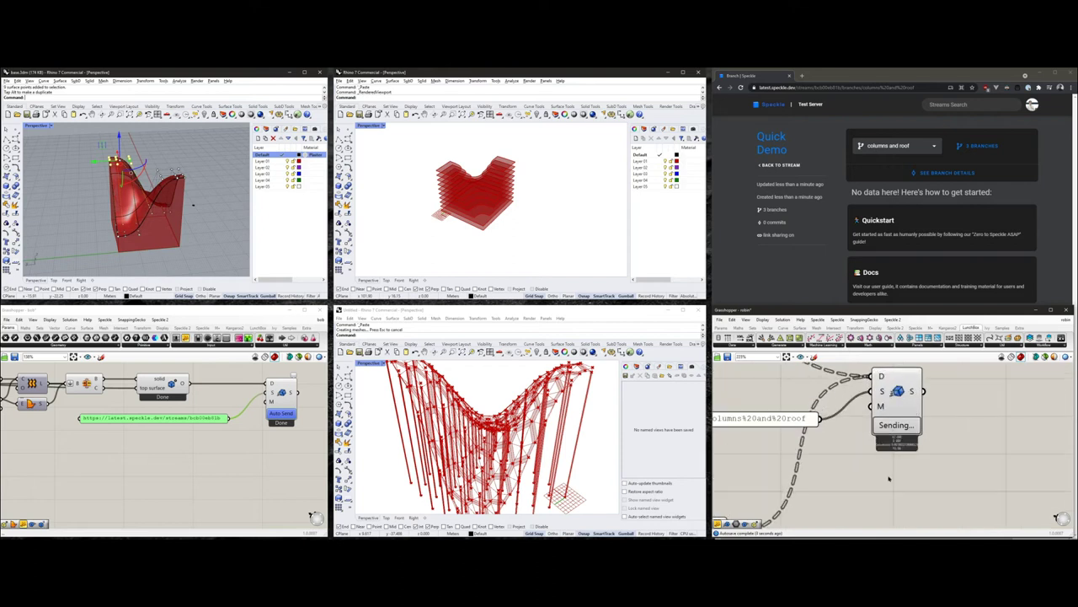
{"action": "scroll", "coordinate": [908, 452], "scroll_direction": "up", "scroll_amount": 2}
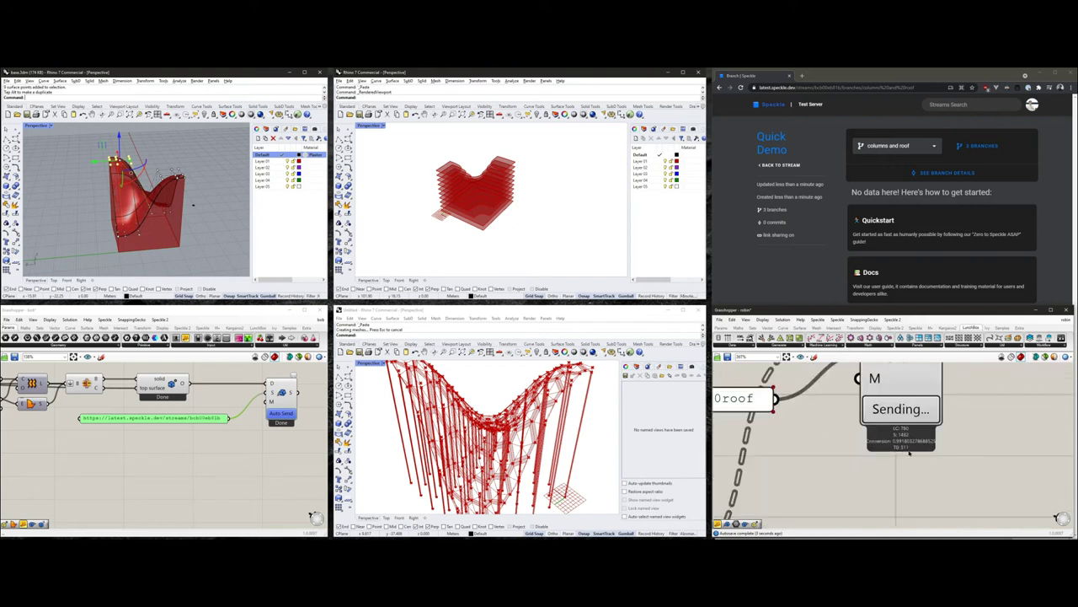
{"action": "scroll", "coordinate": [909, 452], "scroll_direction": "down", "scroll_amount": 4}
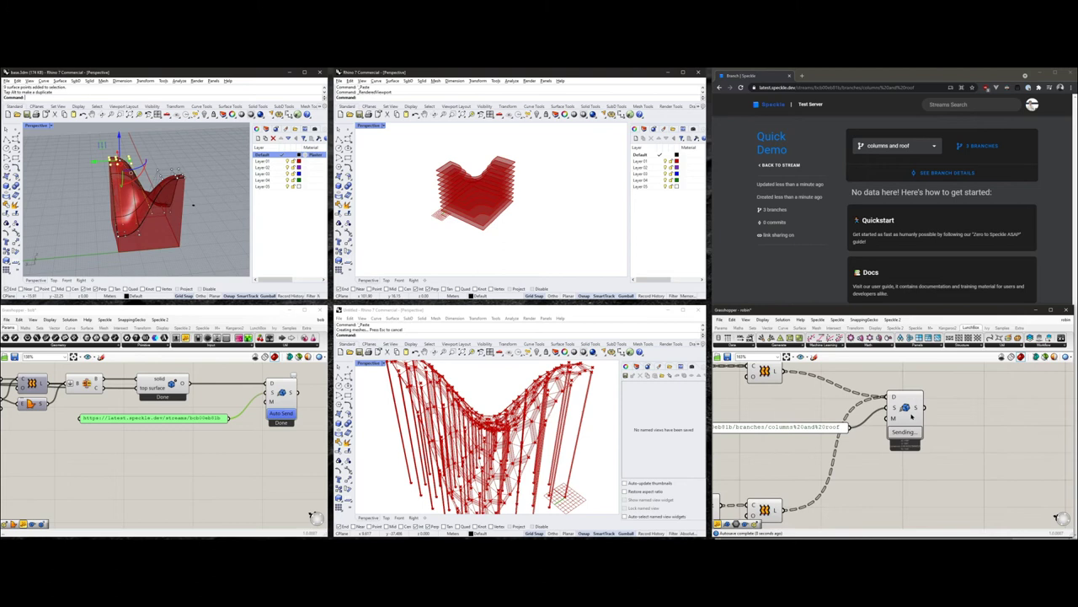
Step: Open the new columns and roof commit and orbit the hexagonal roof in the viewer
{"action": "left_click", "coordinate": [1045, 139]}
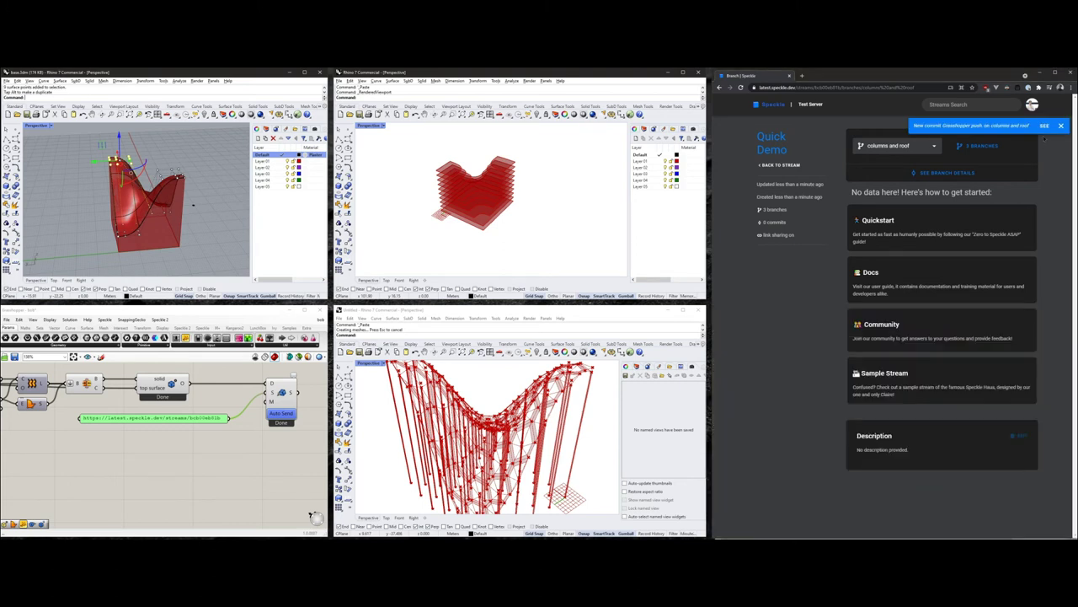
{"action": "left_click", "coordinate": [1044, 125]}
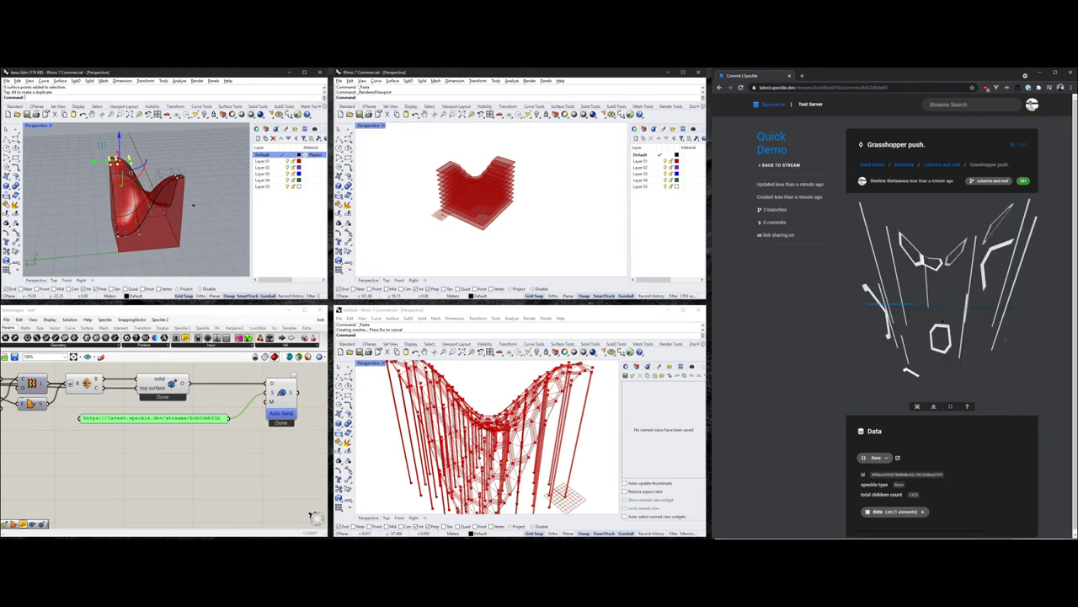
{"action": "left_click_drag", "start_coordinate": [936, 287], "coordinate": [866, 282]}
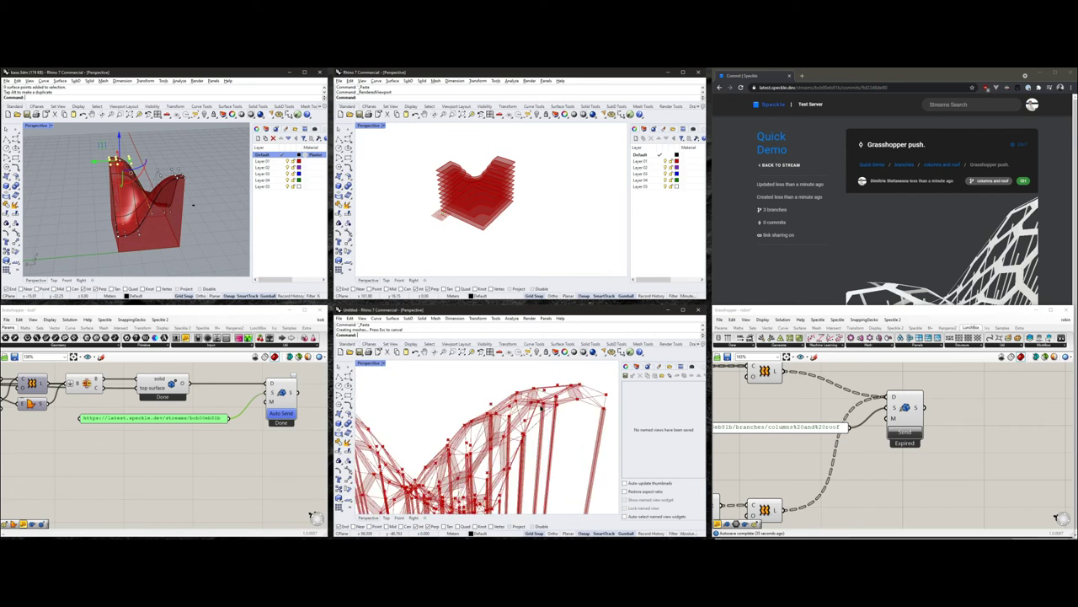
Step: Add the lattice component's output to the sender's data and send again
{"action": "scroll", "coordinate": [840, 419], "scroll_direction": "down", "scroll_amount": 3}
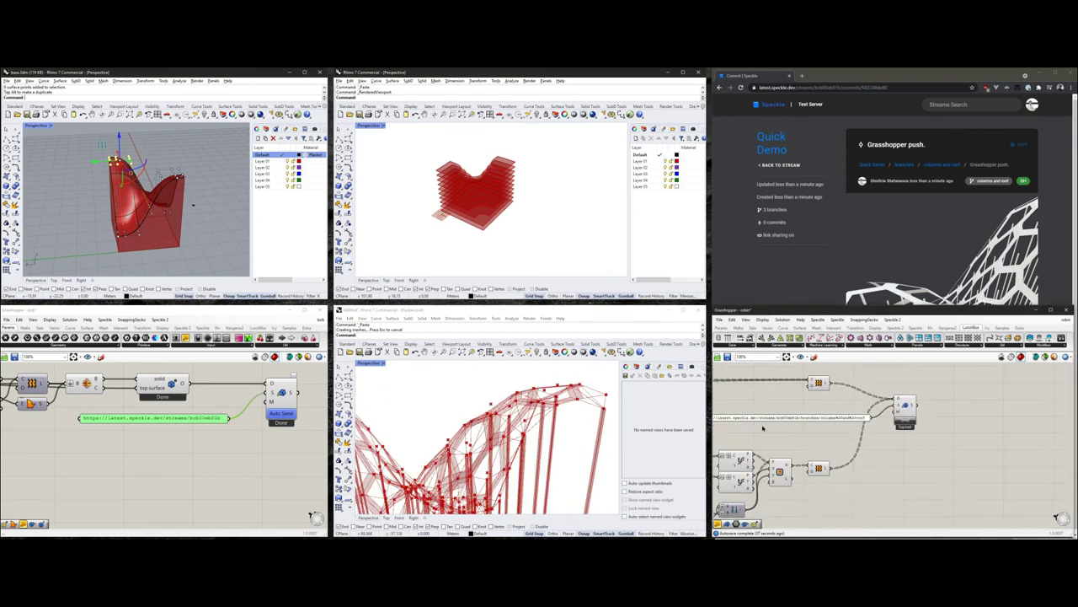
{"action": "scroll", "coordinate": [841, 418], "scroll_direction": "down", "scroll_amount": 2}
{"action": "left_click", "coordinate": [757, 435]}
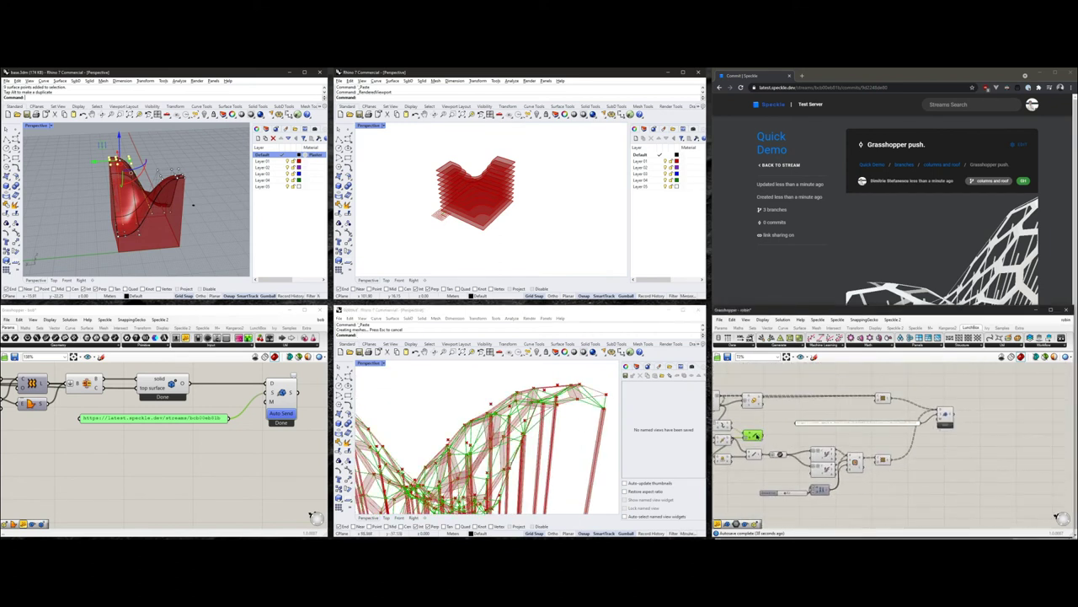
{"action": "left_click_drag", "start_coordinate": [765, 436], "coordinate": [945, 417]}
{"action": "scroll", "coordinate": [480, 438], "scroll_direction": "up", "scroll_amount": 5}
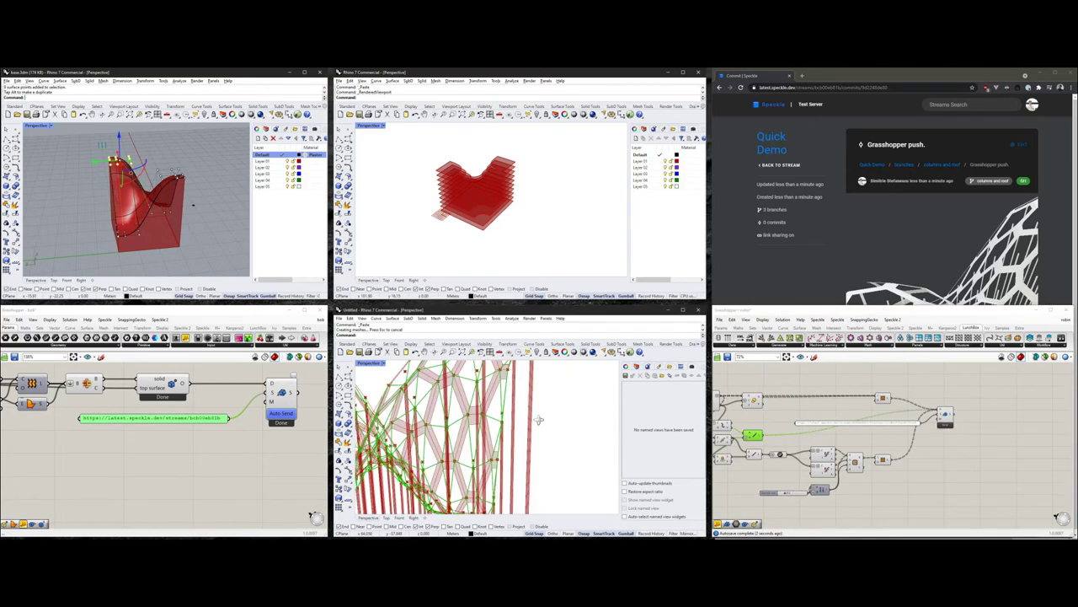
{"action": "left_click", "coordinate": [945, 426]}
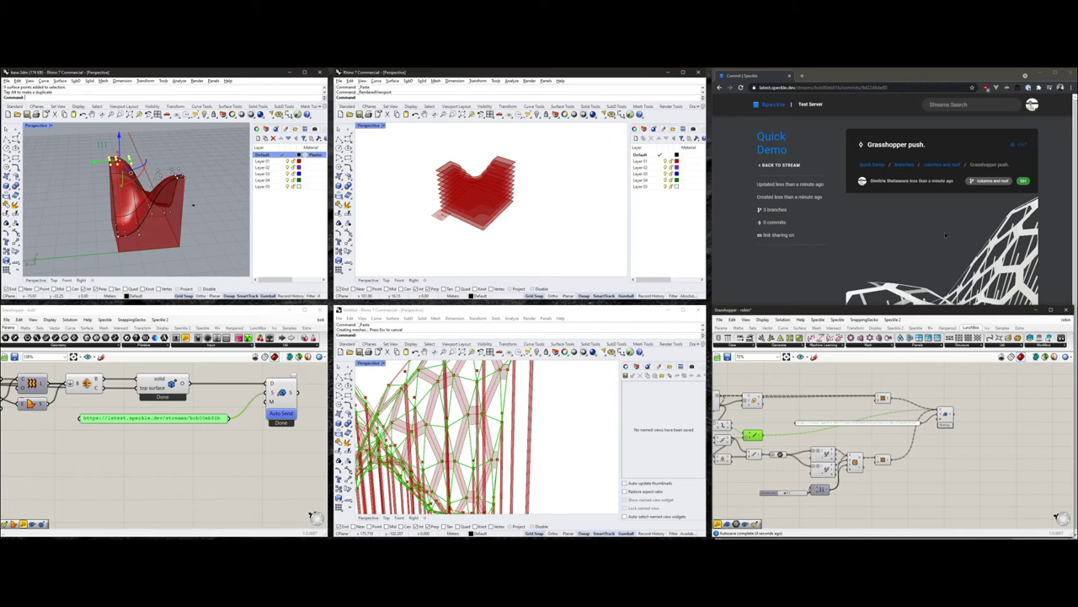
Step: Inspect the updated hex roof and columns commit in the Speckle viewer
{"action": "left_click", "coordinate": [945, 236]}
{"action": "scroll", "coordinate": [939, 312], "scroll_direction": "up", "scroll_amount": 5}
{"action": "left_click_drag", "start_coordinate": [939, 311], "coordinate": [851, 346]}
{"action": "scroll", "coordinate": [960, 295], "scroll_direction": "down", "scroll_amount": 5}
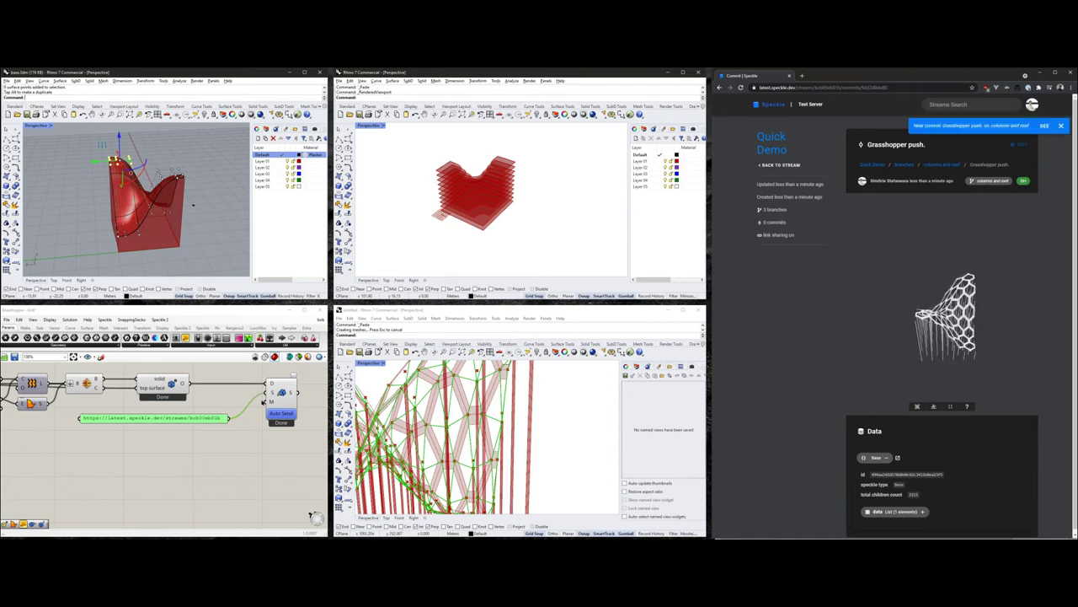
Step: Deselect the Rhino base surface and select all components of the surface script
{"action": "left_click", "coordinate": [208, 213]}
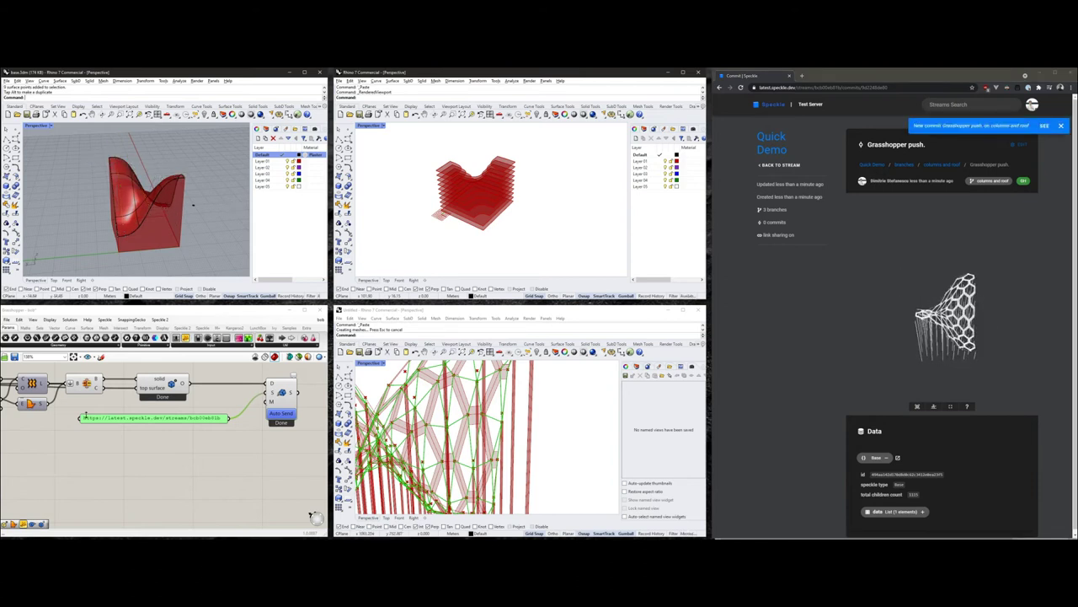
{"action": "scroll", "coordinate": [137, 377], "scroll_direction": "down", "scroll_amount": 4}
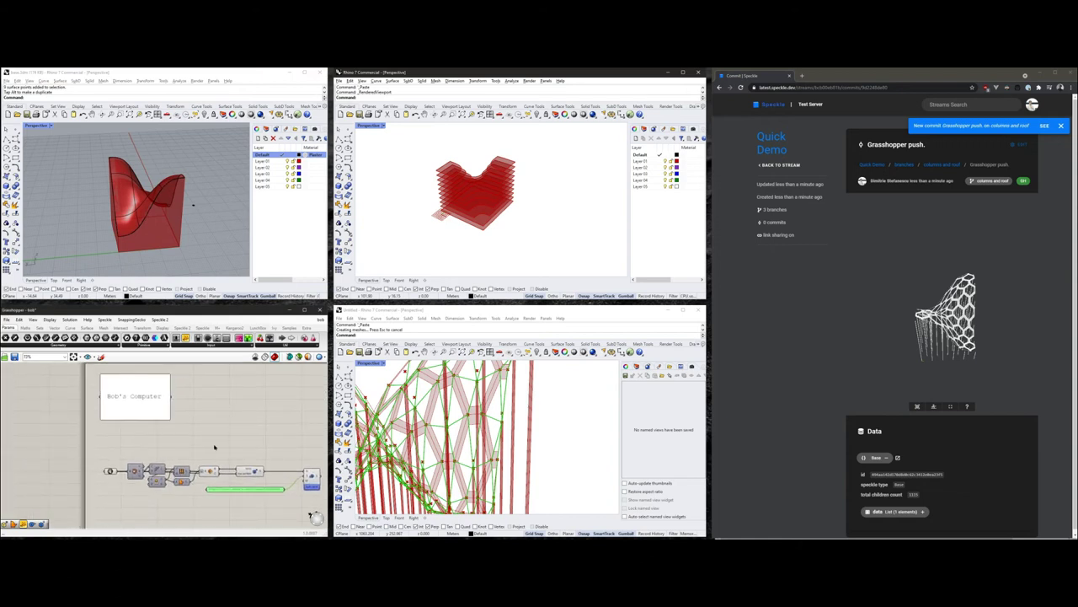
{"action": "scroll", "coordinate": [214, 448], "scroll_direction": "down", "scroll_amount": 2}
{"action": "left_click_drag", "start_coordinate": [265, 425], "coordinate": [49, 492]}
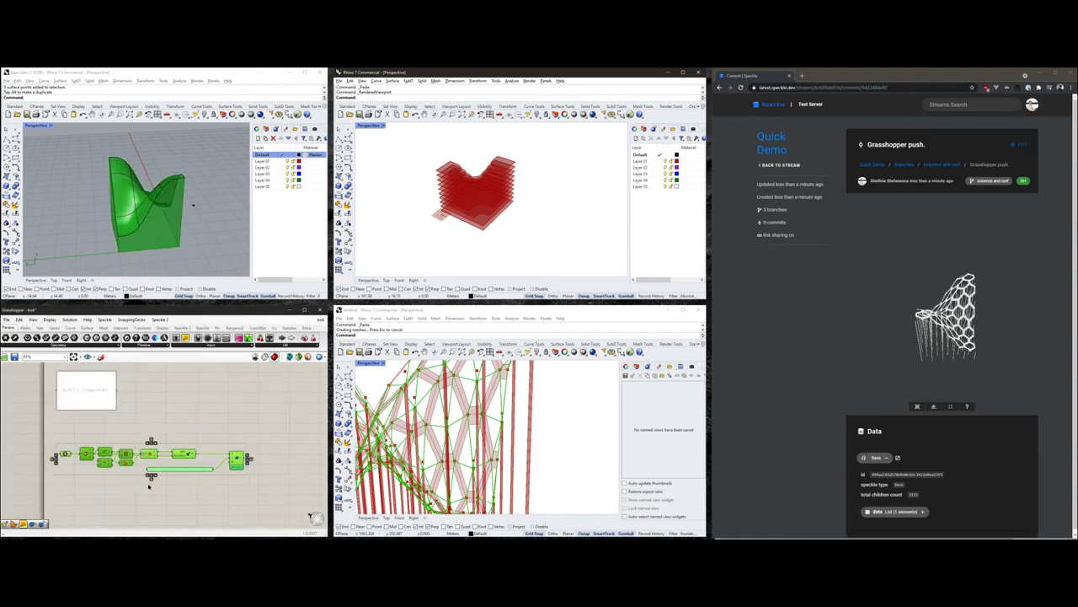
{"action": "right_click_drag", "start_coordinate": [251, 456], "coordinate": [211, 411]}
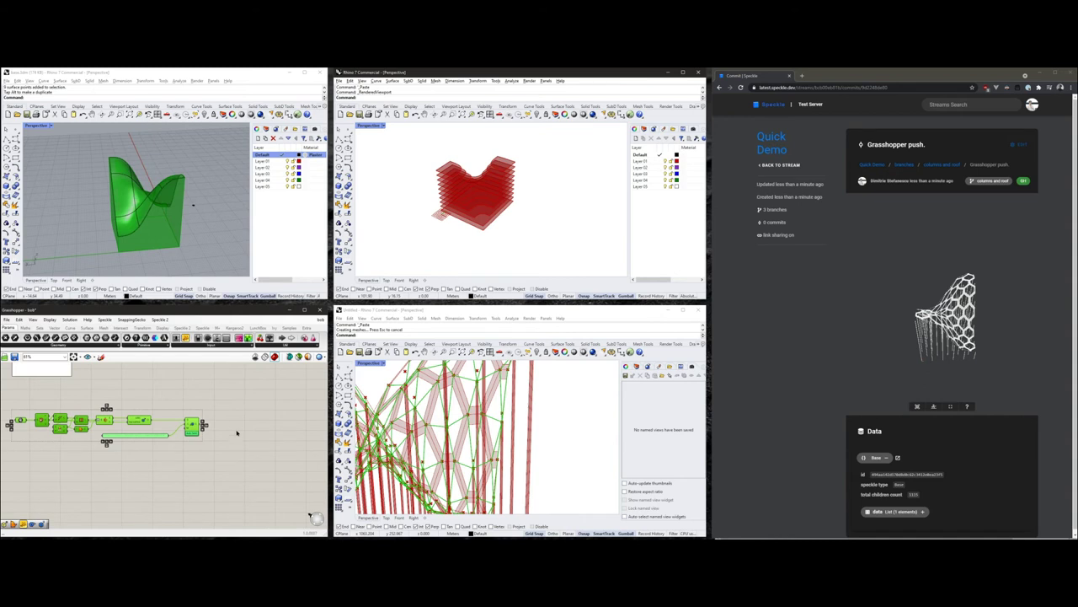
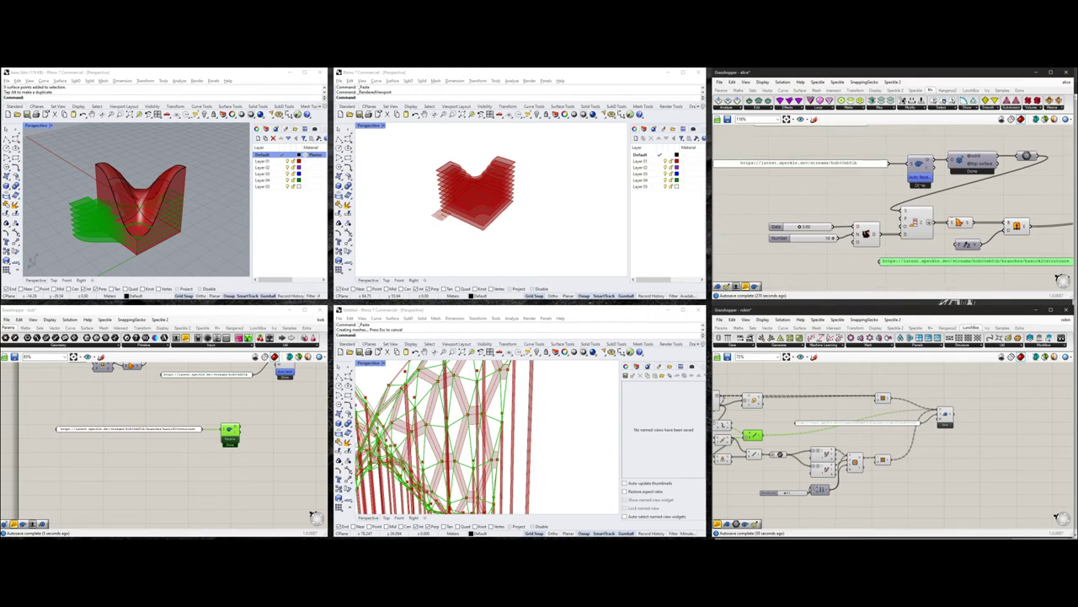
Step: Send the updated structure and pull the newer commit into the second instance's receiver
{"action": "right_click_drag", "start_coordinate": [969, 202], "coordinate": [734, 213]}
{"action": "left_click", "coordinate": [873, 224]}
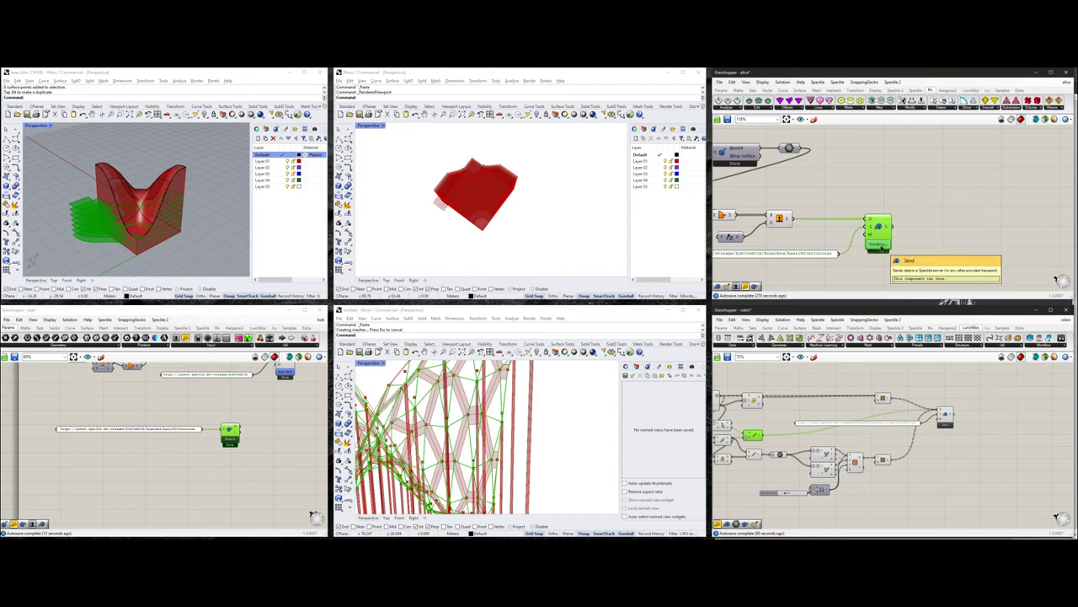
{"action": "scroll", "coordinate": [240, 420], "scroll_direction": "up", "scroll_amount": 2}
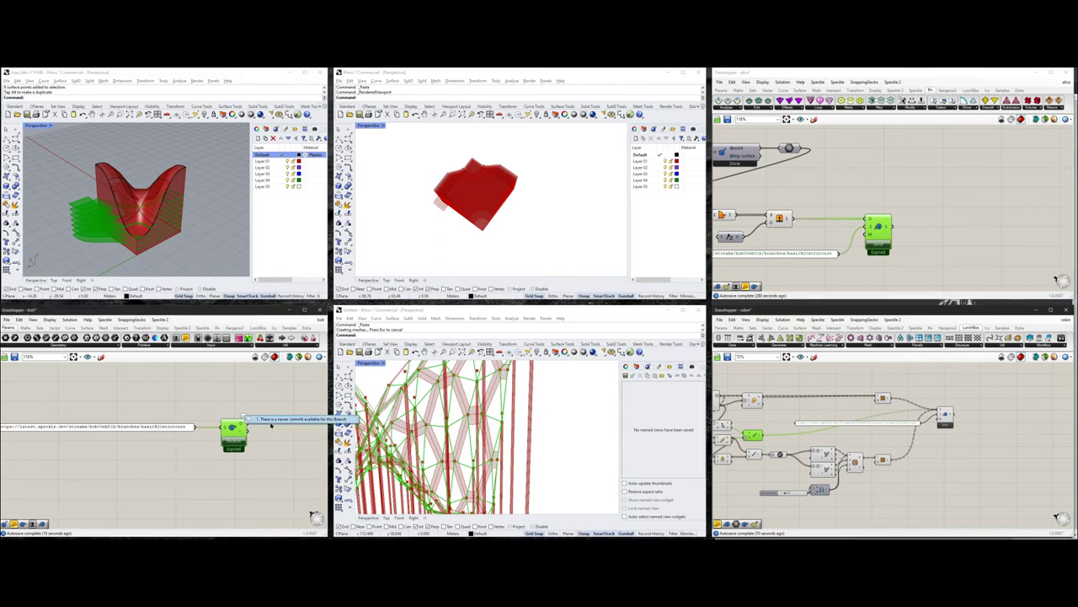
{"action": "left_click", "coordinate": [270, 423]}
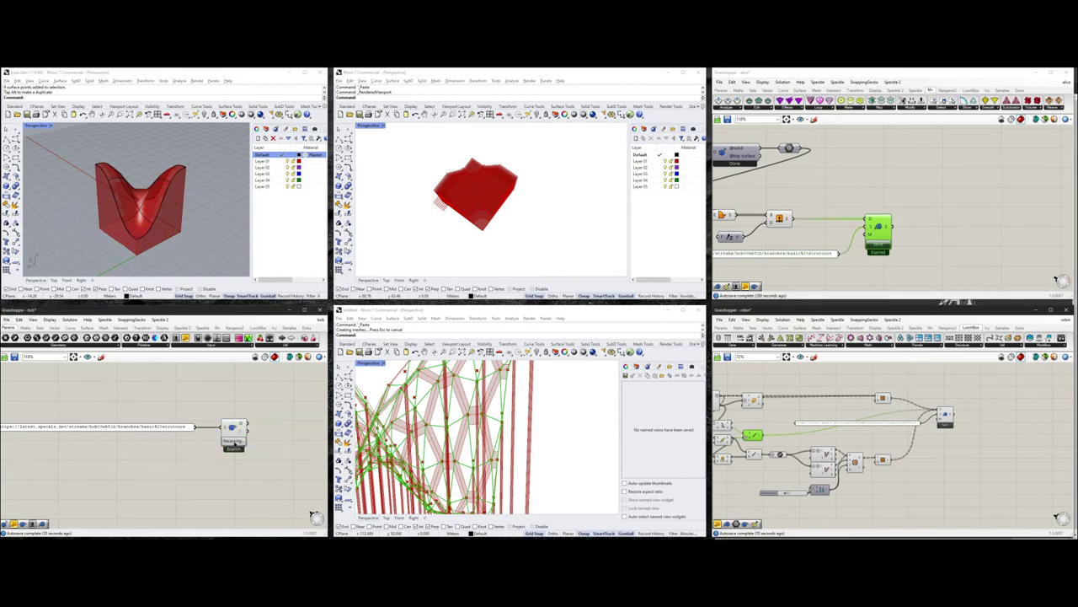
Step: Orbit the received model in Rhino and switch the viewport to Wireframe
{"action": "right_click_drag", "start_coordinate": [127, 214], "coordinate": [164, 180]}
{"action": "middle_click", "coordinate": [147, 187]}
{"action": "left_click", "coordinate": [130, 218]}
Step: Select the sender component in the other Grasshopper definition
{"action": "left_click", "coordinate": [298, 357]}
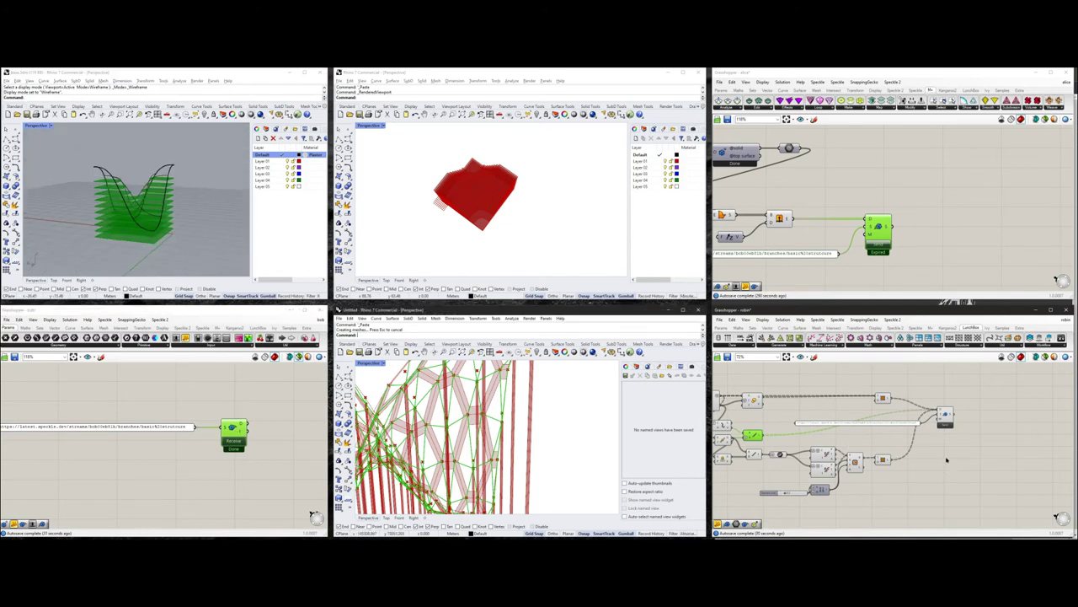
{"action": "left_click", "coordinate": [945, 413]}
{"action": "scroll", "coordinate": [907, 422], "scroll_direction": "up", "scroll_amount": 3}
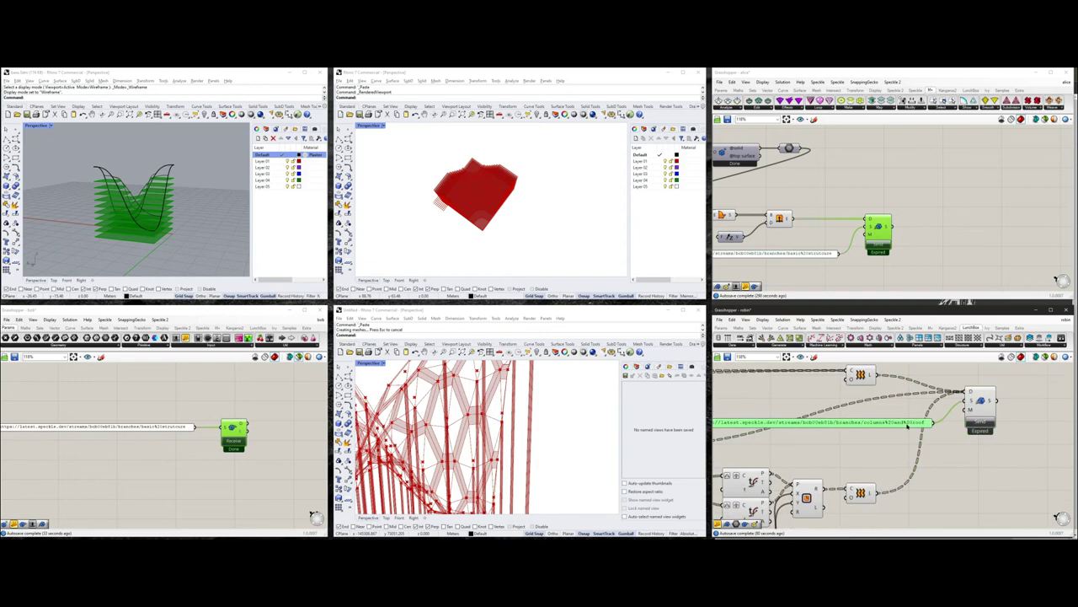
Step: Paste the columns-and-roof stream link as a panel, removing a wrongly pasted panel first
{"action": "right_click_drag", "start_coordinate": [93, 487], "coordinate": [154, 452]}
{"action": "double_click", "coordinate": [152, 446]}
{"action": "key", "text": "ctrl+v"}
{"action": "key", "text": "Return"}
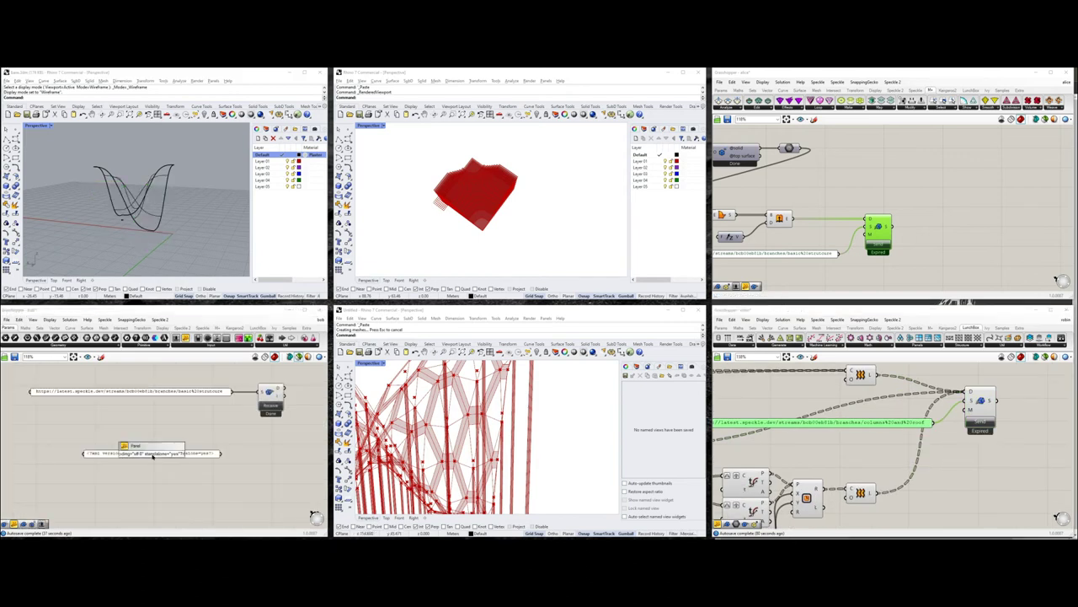
{"action": "left_click", "coordinate": [152, 453]}
{"action": "key", "text": "Delete"}
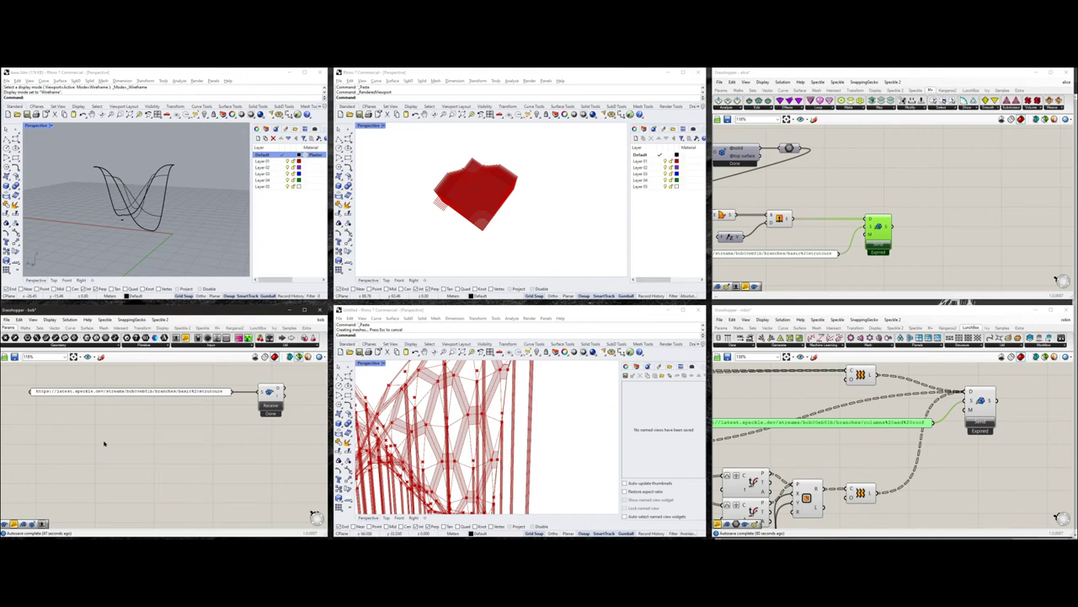
{"action": "left_click_drag", "start_coordinate": [132, 448], "coordinate": [98, 447]}
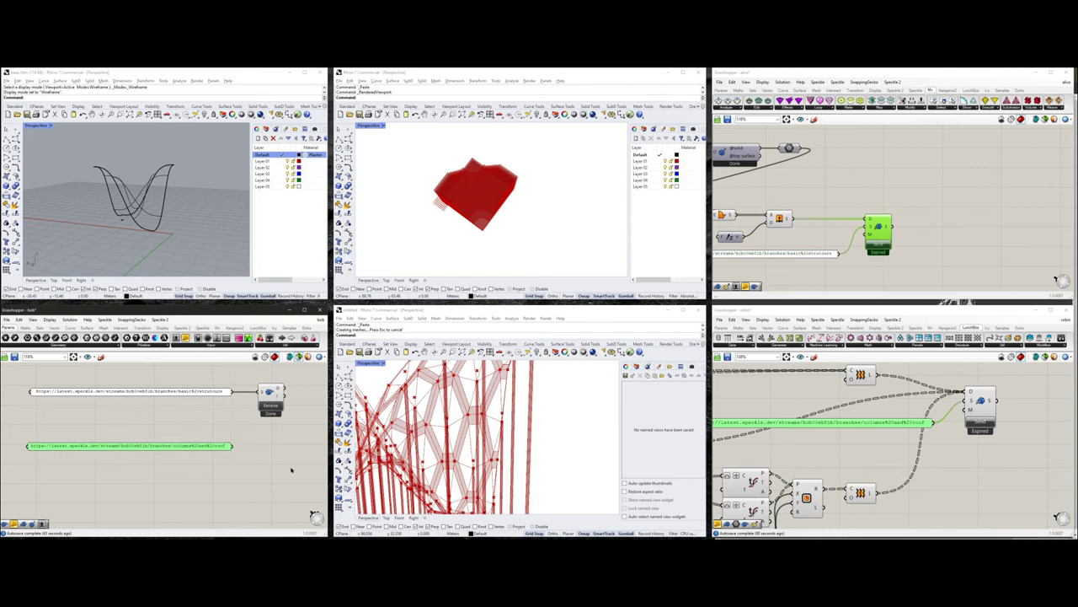
Step: Place a Speckle Receive component via 'receive' search and wire the link panel into it
{"action": "double_click", "coordinate": [252, 447]}
{"action": "type", "text": "receive"}
{"action": "key", "text": "Return"}
{"action": "left_click_drag", "start_coordinate": [234, 445], "coordinate": [254, 444]}
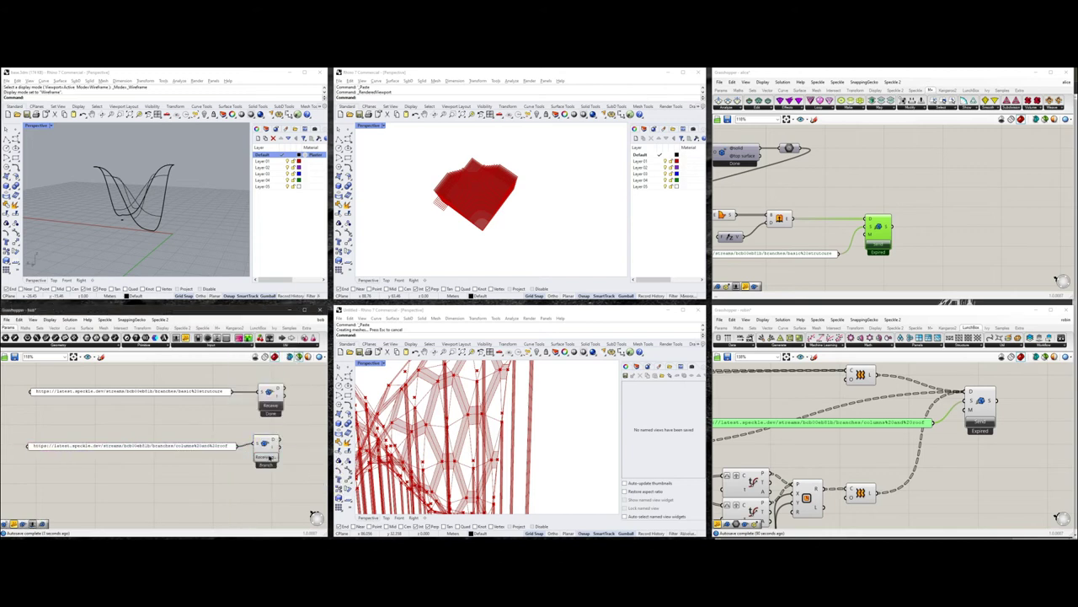
{"action": "left_click", "coordinate": [270, 393]}
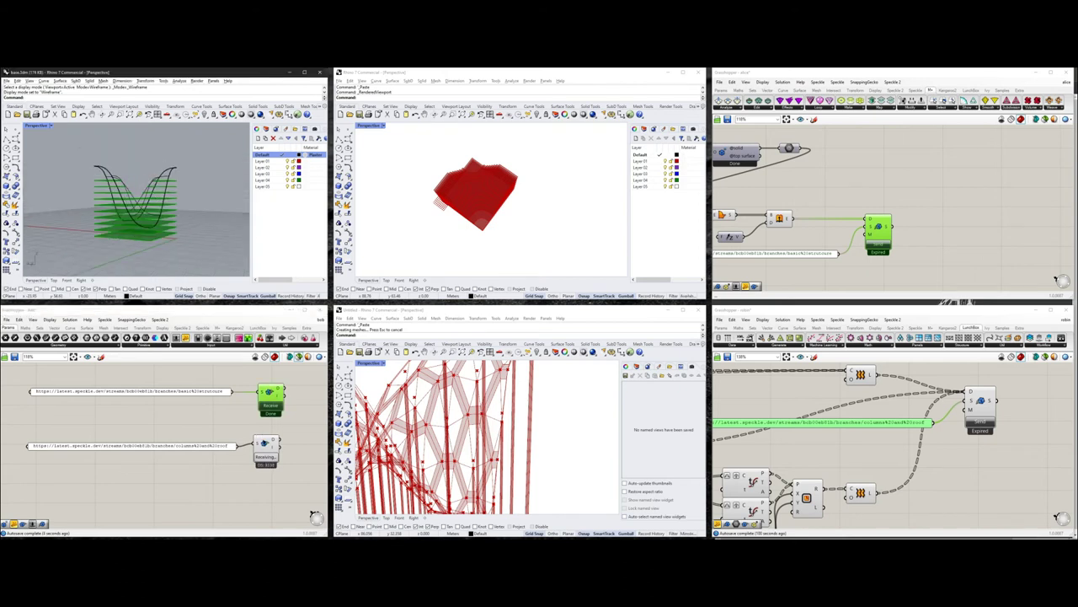
Step: Preview both received datasets together and orbit both Rhino views to inspect them
{"action": "left_click", "coordinate": [265, 443], "text": "shift"}
{"action": "right_click_drag", "start_coordinate": [181, 211], "coordinate": [165, 202]}
{"action": "right_click_drag", "start_coordinate": [472, 438], "coordinate": [440, 428]}
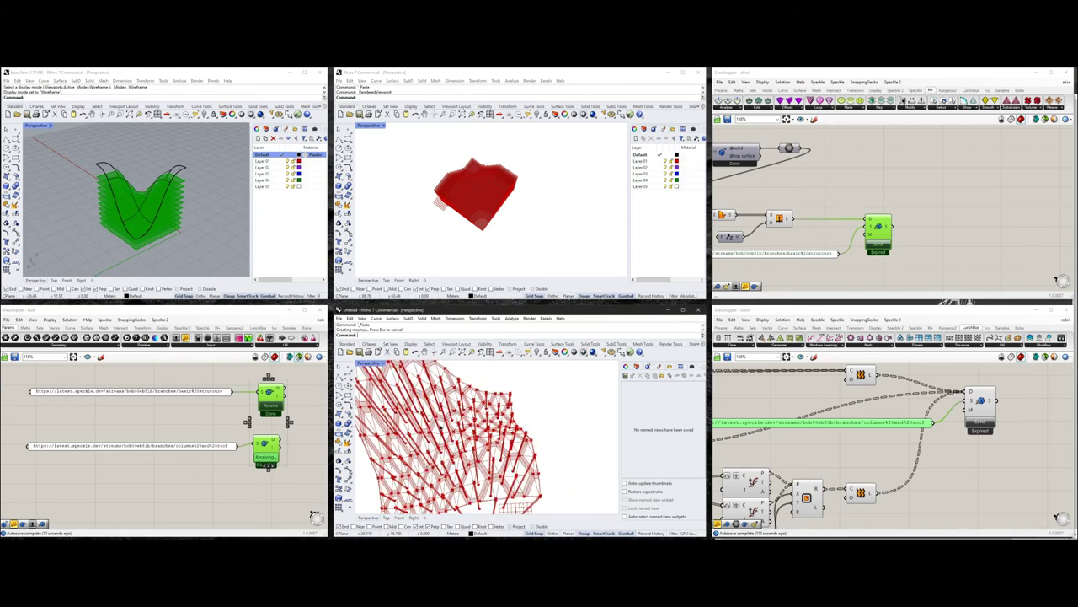
{"action": "right_click_drag", "start_coordinate": [165, 202], "coordinate": [107, 205]}
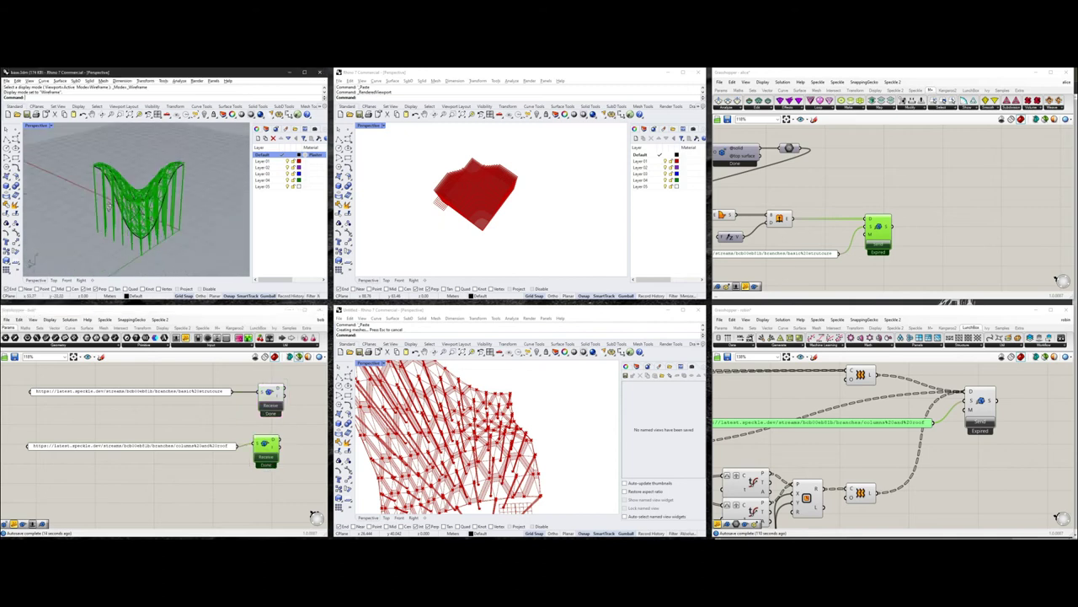
Step: Preview the slabs alone, then the column structure, then the lofted source surface
{"action": "left_click", "coordinate": [270, 394]}
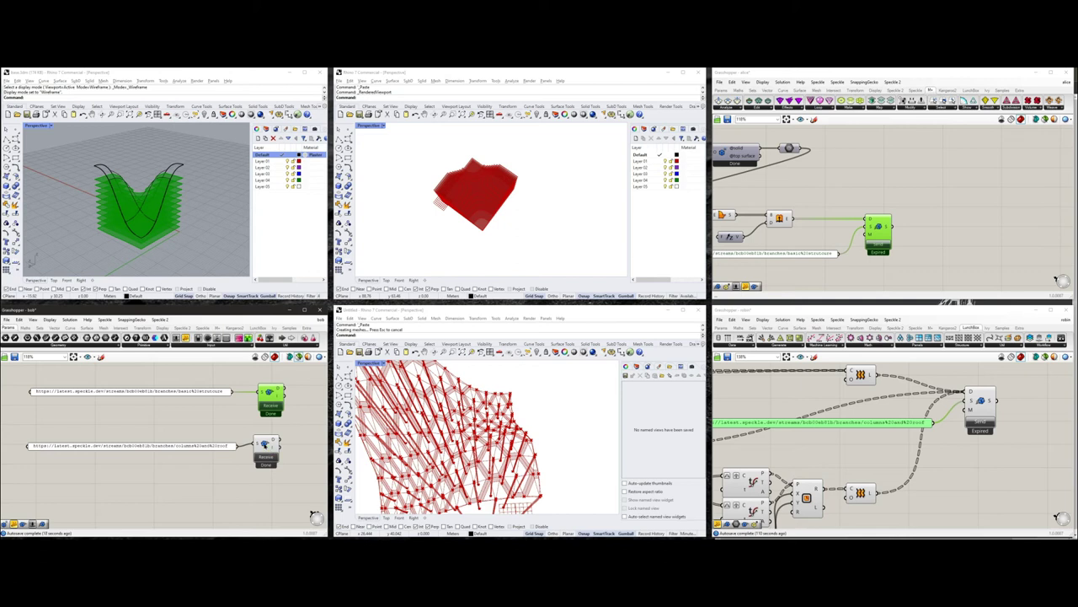
{"action": "left_click", "coordinate": [266, 445]}
{"action": "right_click_drag", "start_coordinate": [112, 176], "coordinate": [132, 255]}
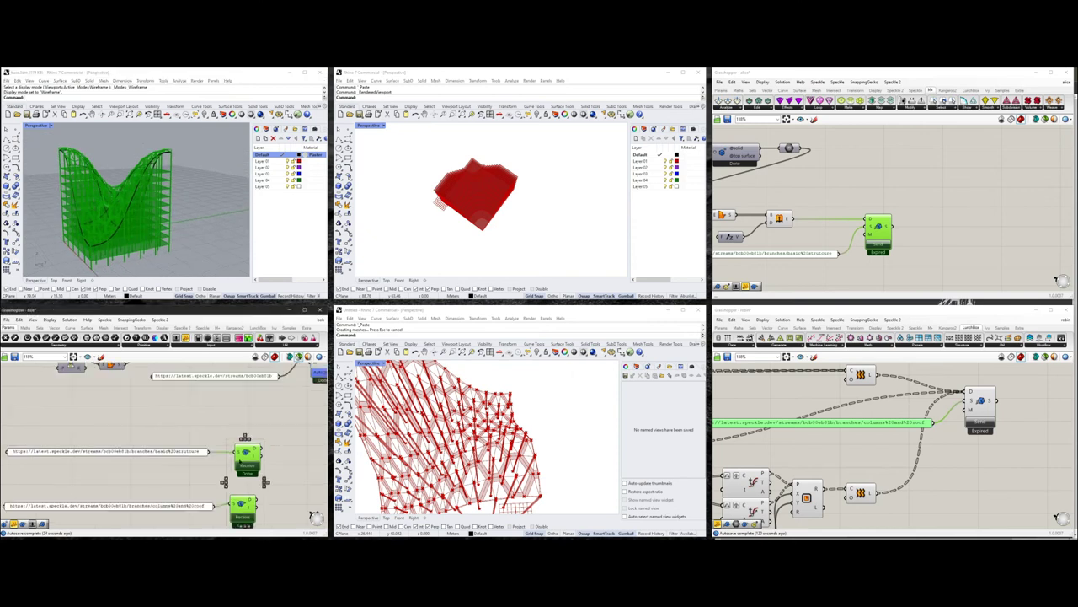
{"action": "left_click", "coordinate": [193, 381]}
{"action": "left_click", "coordinate": [145, 380]}
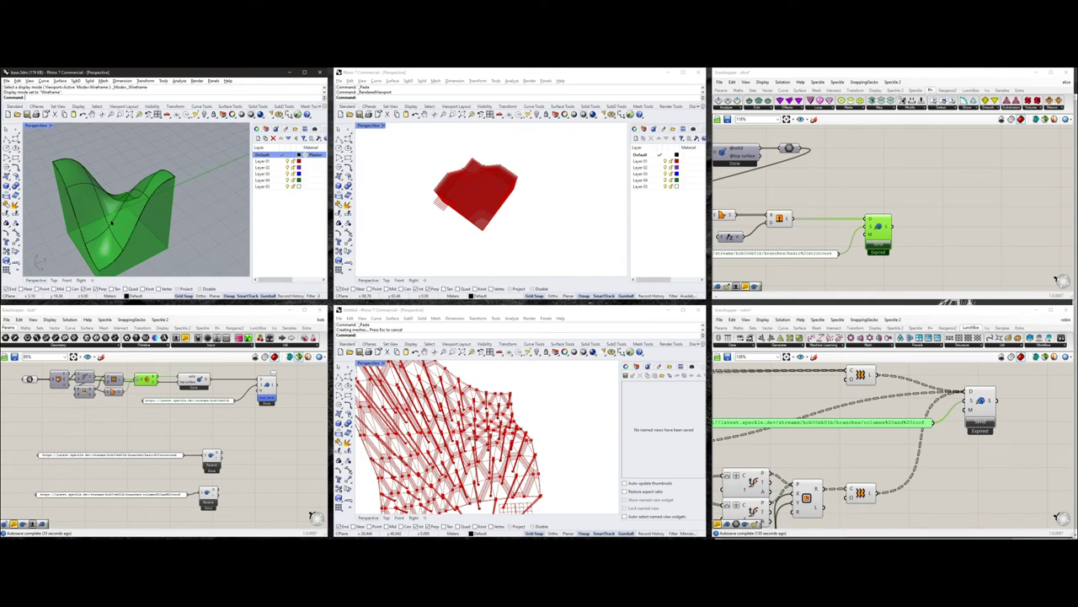
Step: Orbit around the green surface and select both receivers to preview their data
{"action": "right_click_drag", "start_coordinate": [113, 225], "coordinate": [149, 211]}
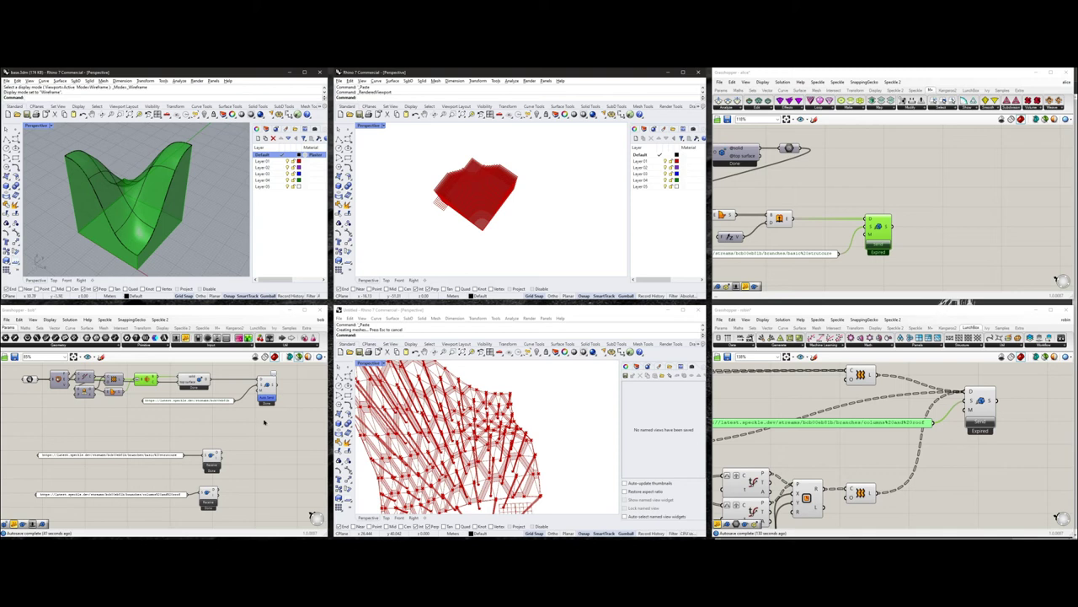
{"action": "left_click", "coordinate": [266, 390]}
{"action": "left_click_drag", "start_coordinate": [185, 434], "coordinate": [237, 531]}
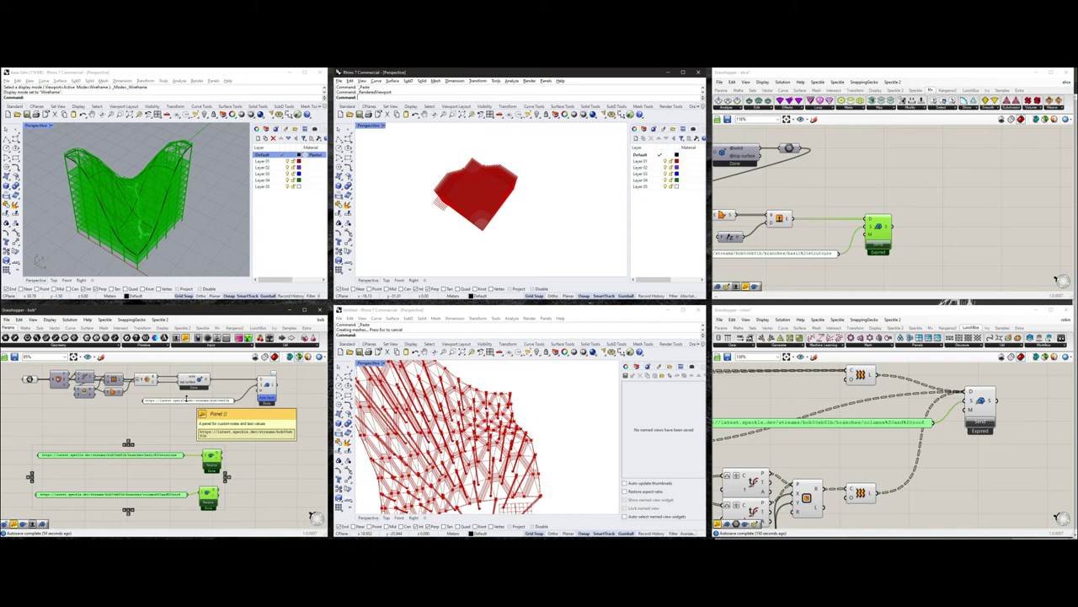
Step: Align the lower receiver under the upper one and select both receivers
{"action": "right_click_drag", "start_coordinate": [261, 459], "coordinate": [234, 430]}
{"action": "left_click", "coordinate": [234, 431]}
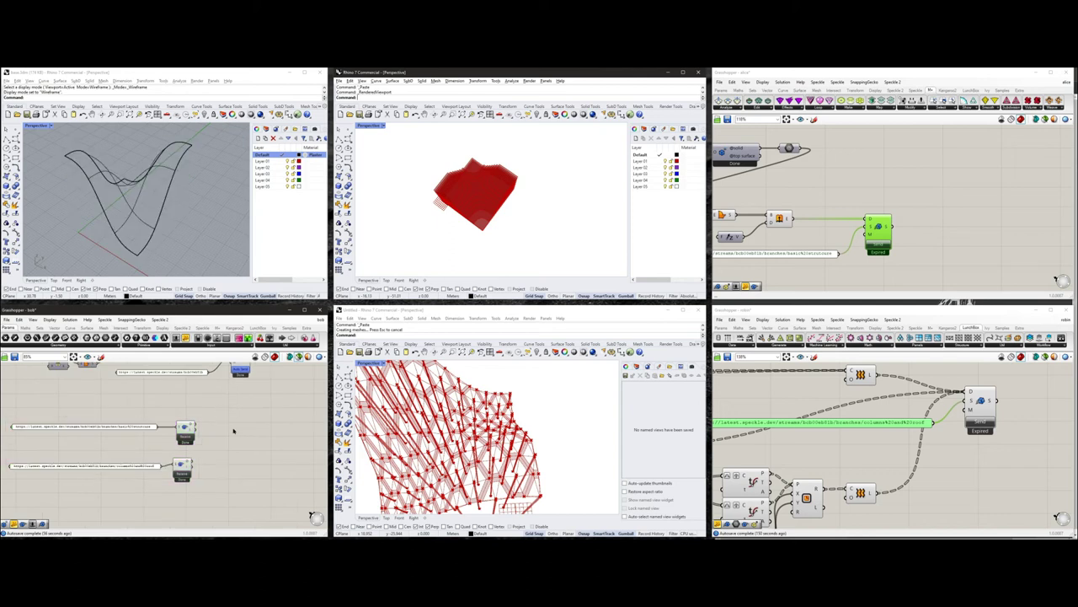
{"action": "left_click_drag", "start_coordinate": [225, 412], "coordinate": [12, 515]}
{"action": "left_click", "coordinate": [219, 472]}
{"action": "left_click", "coordinate": [184, 465]}
{"action": "left_click_drag", "start_coordinate": [184, 466], "coordinate": [184, 468]}
{"action": "left_click", "coordinate": [185, 428], "text": "shift"}
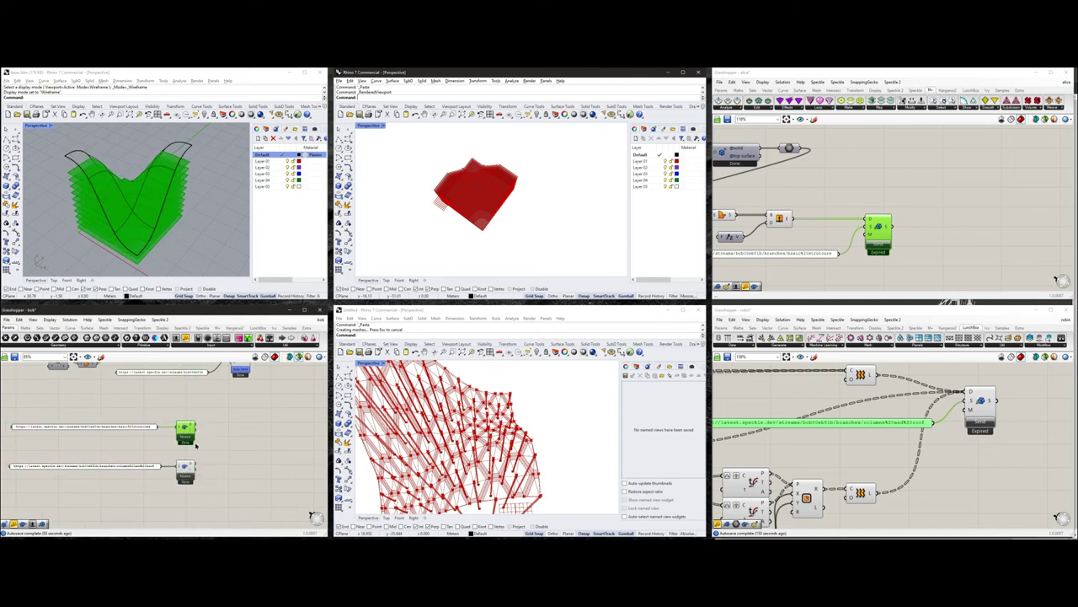
Step: Zoom and orbit the Perspective view for a frontal look at slabs and columns
{"action": "scroll", "coordinate": [150, 198], "scroll_direction": "up", "scroll_amount": 10}
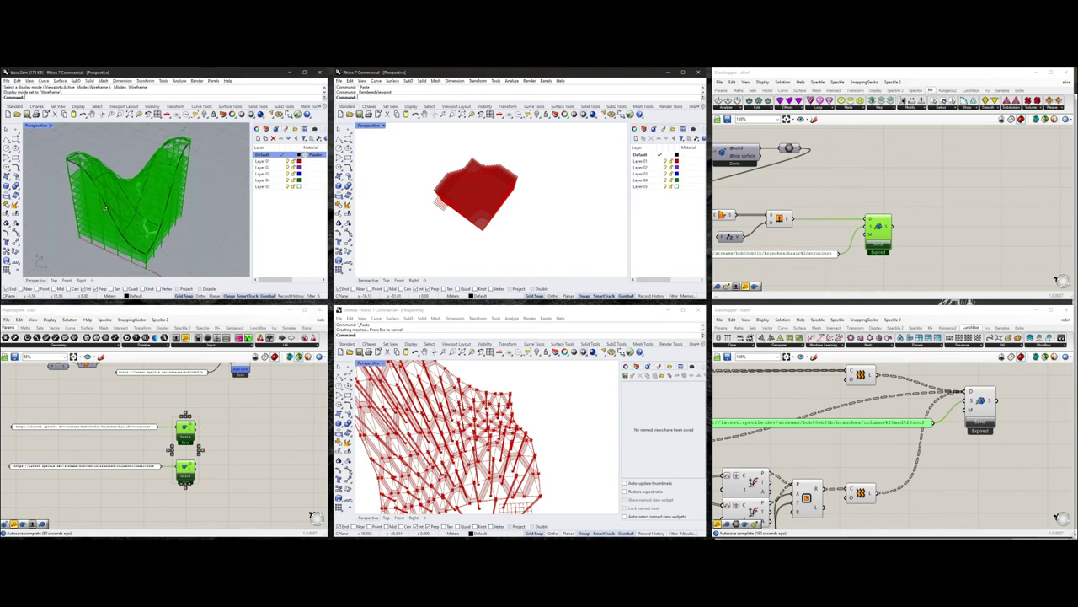
{"action": "right_click_drag", "start_coordinate": [150, 198], "coordinate": [203, 197]}
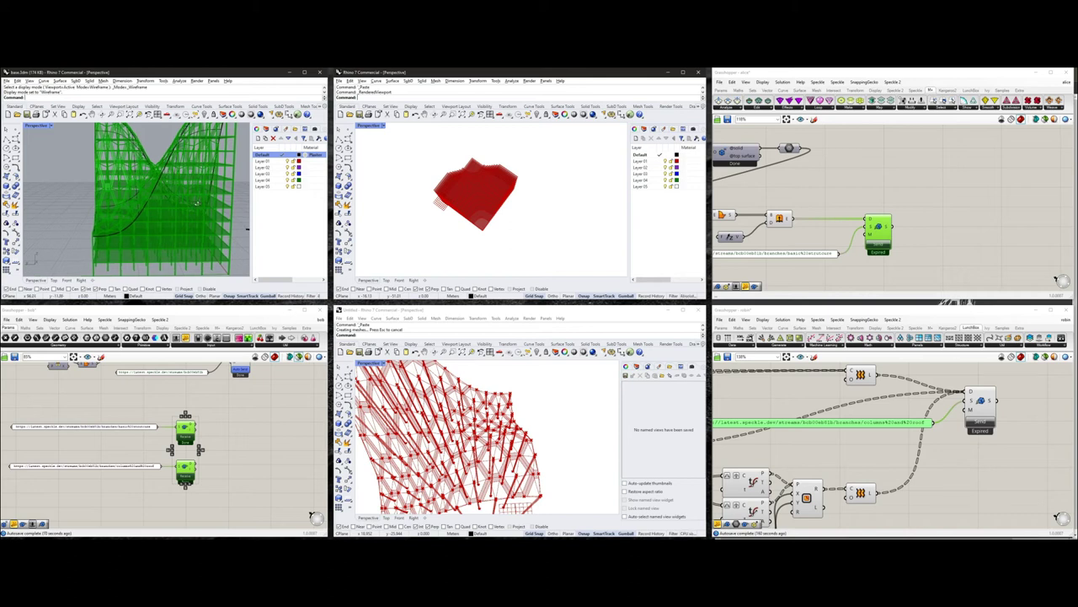
{"action": "left_click", "coordinate": [192, 416]}
{"action": "left_click", "coordinate": [192, 416]}
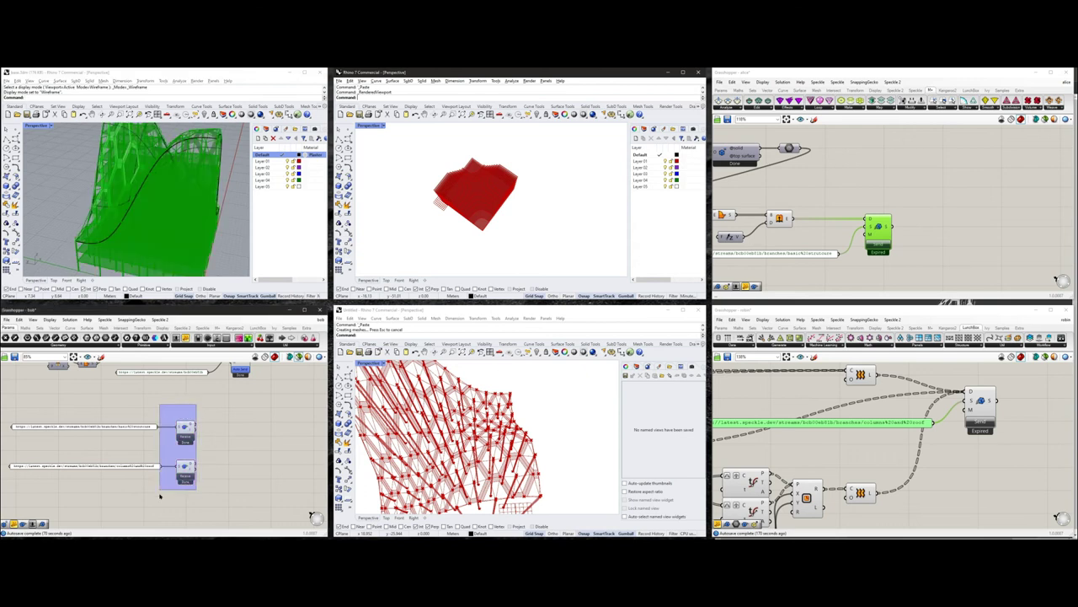
Step: Add a Speckle Send component beside the two receivers, then switch to the browser
{"action": "left_click", "coordinate": [231, 438]}
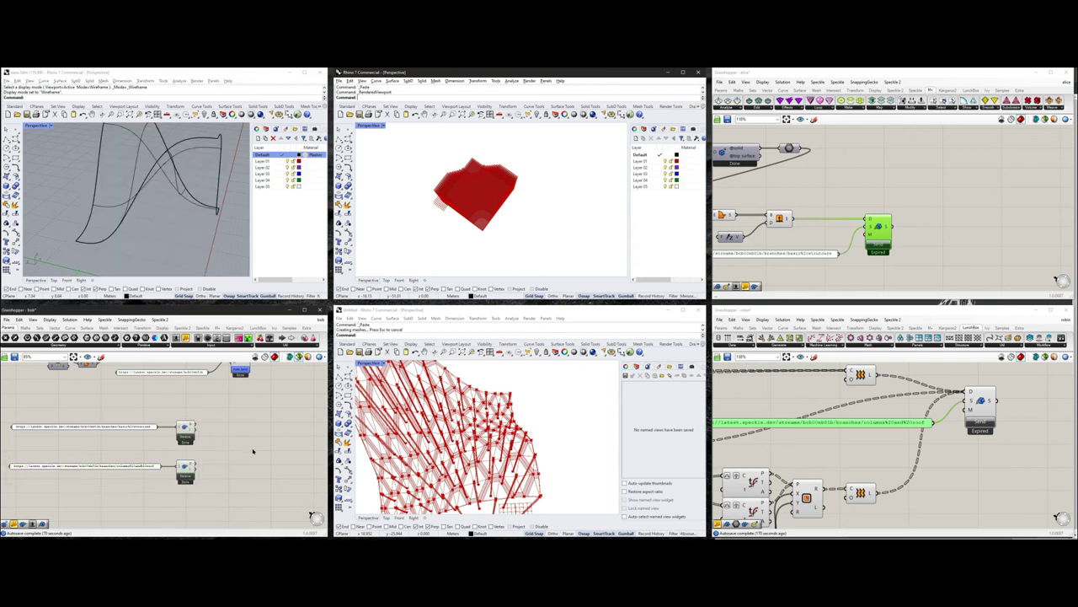
{"action": "double_click", "coordinate": [260, 442]}
{"action": "type", "text": "send"}
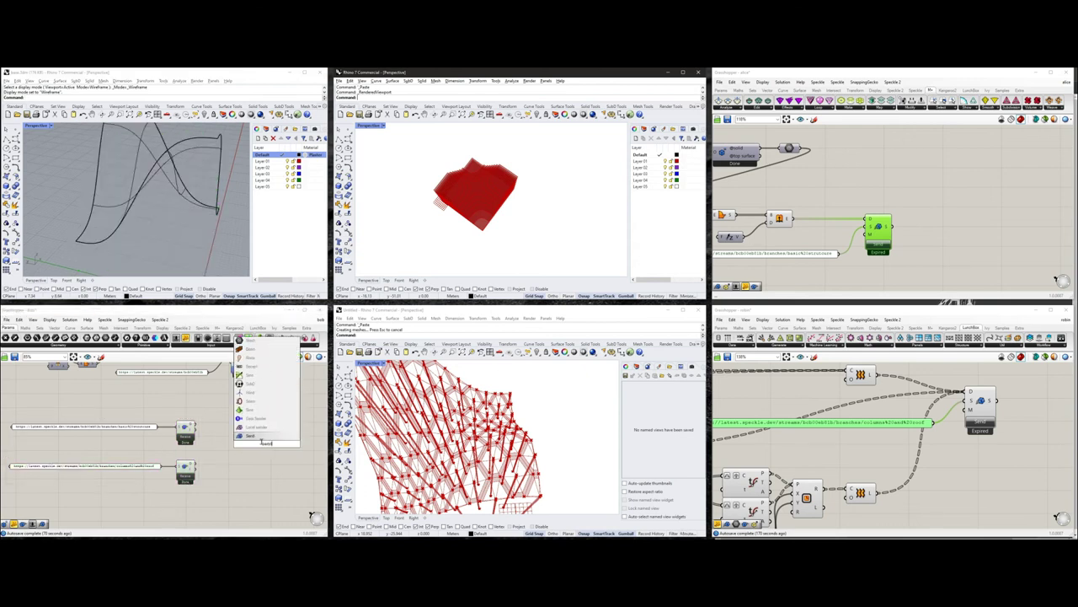
{"action": "key", "text": "Return"}
{"action": "left_click_drag", "start_coordinate": [265, 444], "coordinate": [273, 448]}
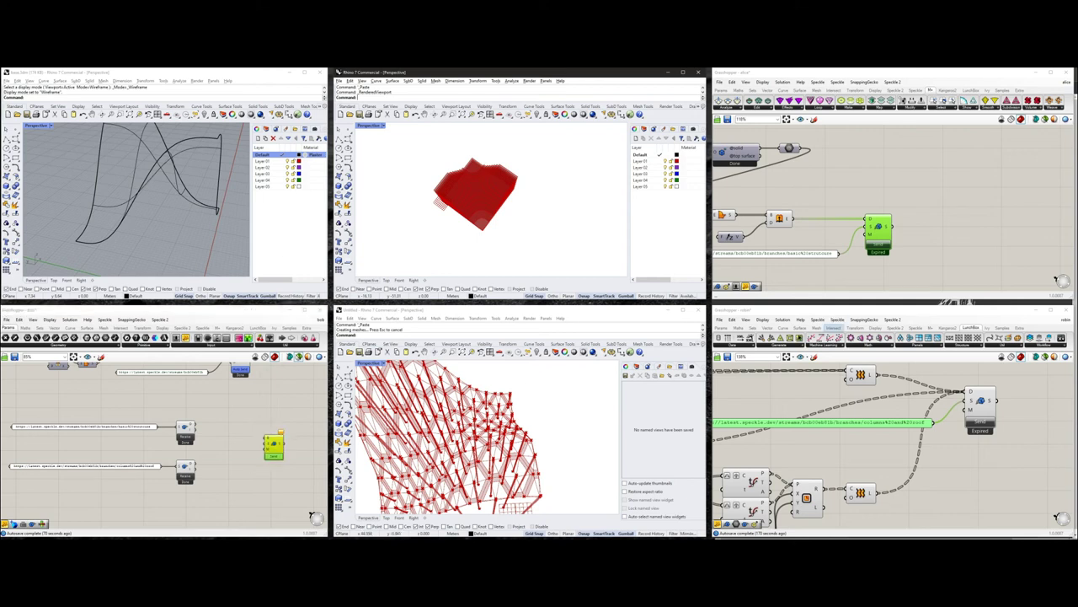
{"action": "key", "text": "alt+Tab"}
{"action": "key", "text": "alt+Tab"}
{"action": "key", "text": "alt+Tab"}
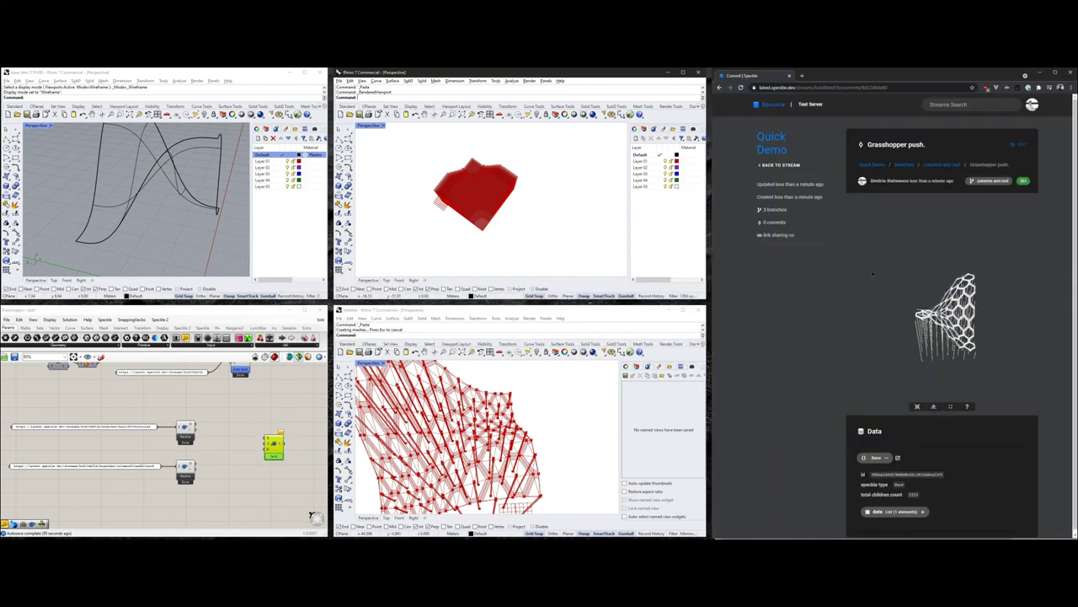
Step: Create a 'releases' branch in the Quick Demo stream and copy its branch address
{"action": "left_click", "coordinate": [906, 165]}
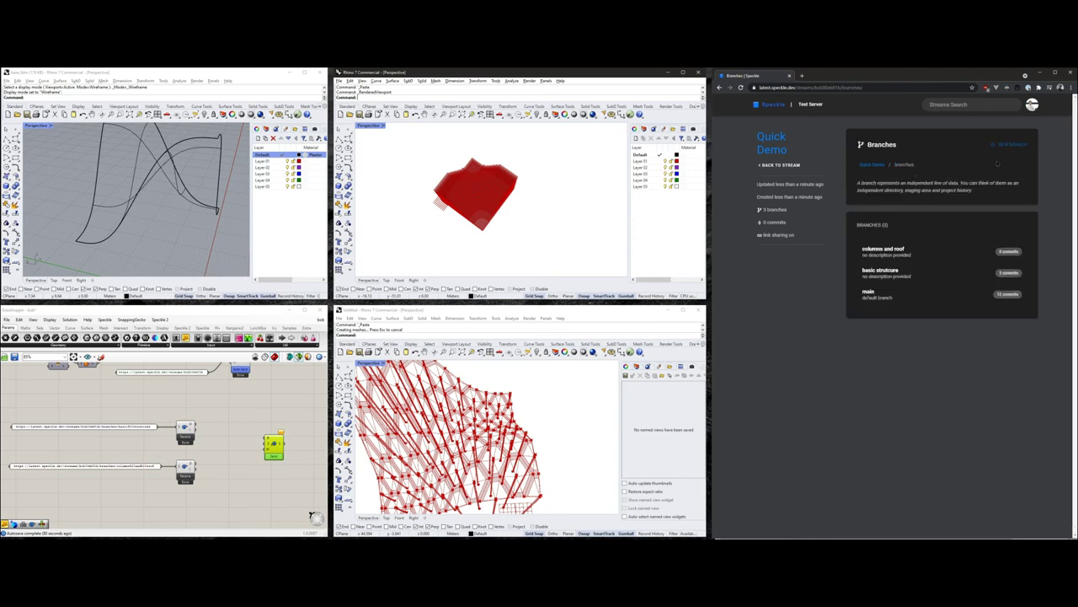
{"action": "left_click", "coordinate": [1010, 145]}
{"action": "type", "text": "releases"}
{"action": "key", "text": "Return"}
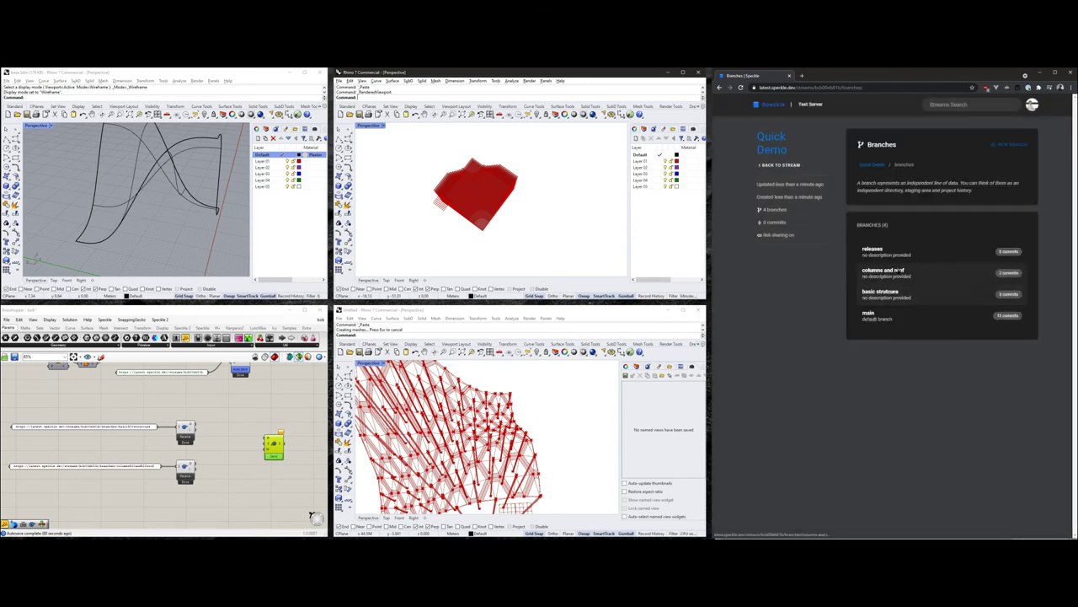
{"action": "left_click", "coordinate": [887, 87]}
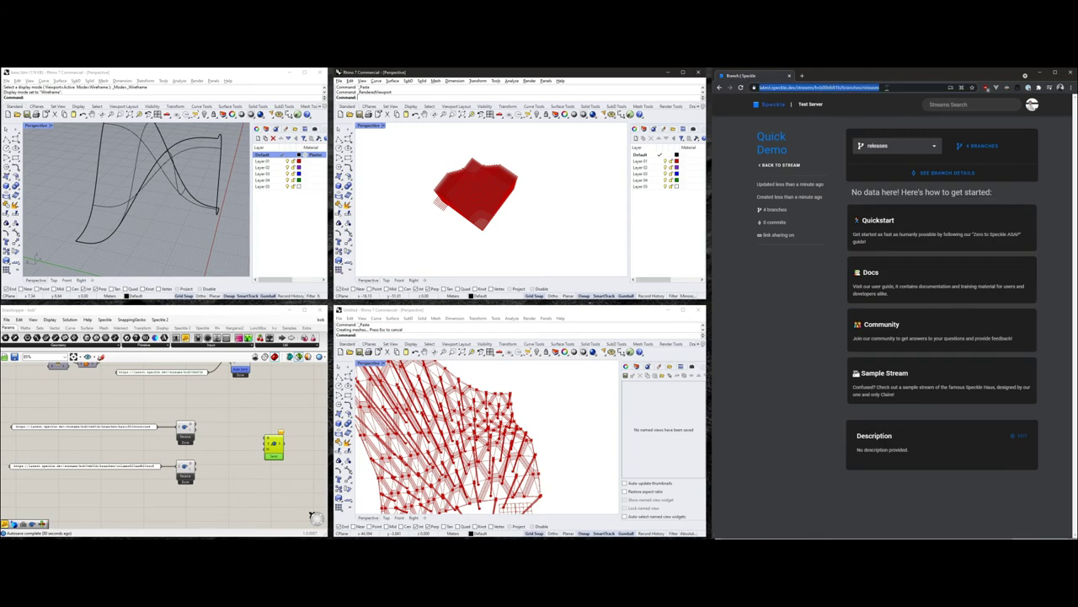
{"action": "double_click", "coordinate": [227, 488]}
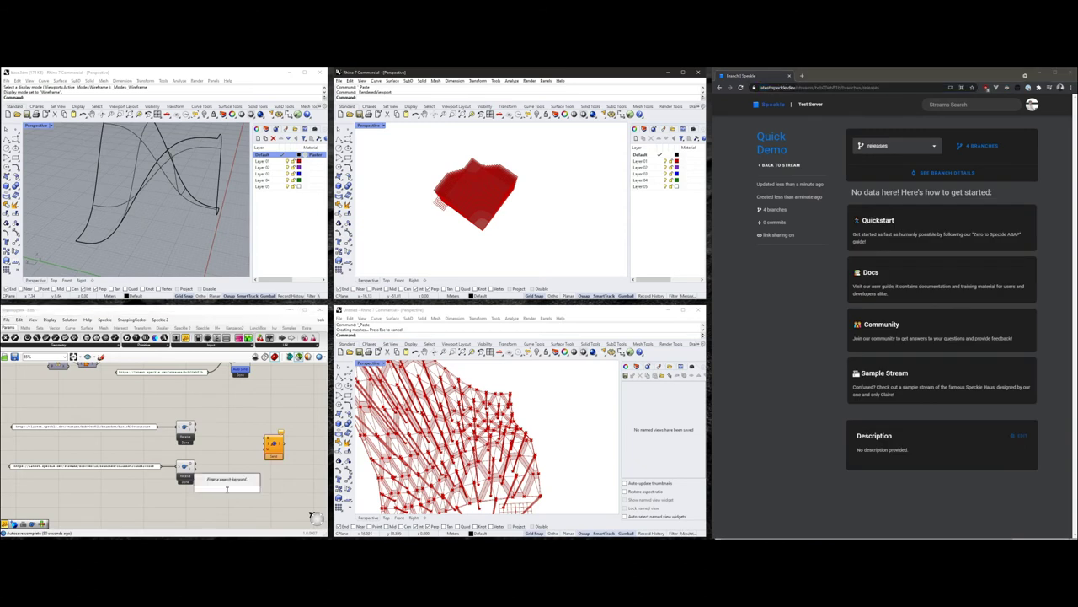
Step: Paste the releases address as a panel into Send's stream input and wire the received data into Send
{"action": "key", "text": "Return"}
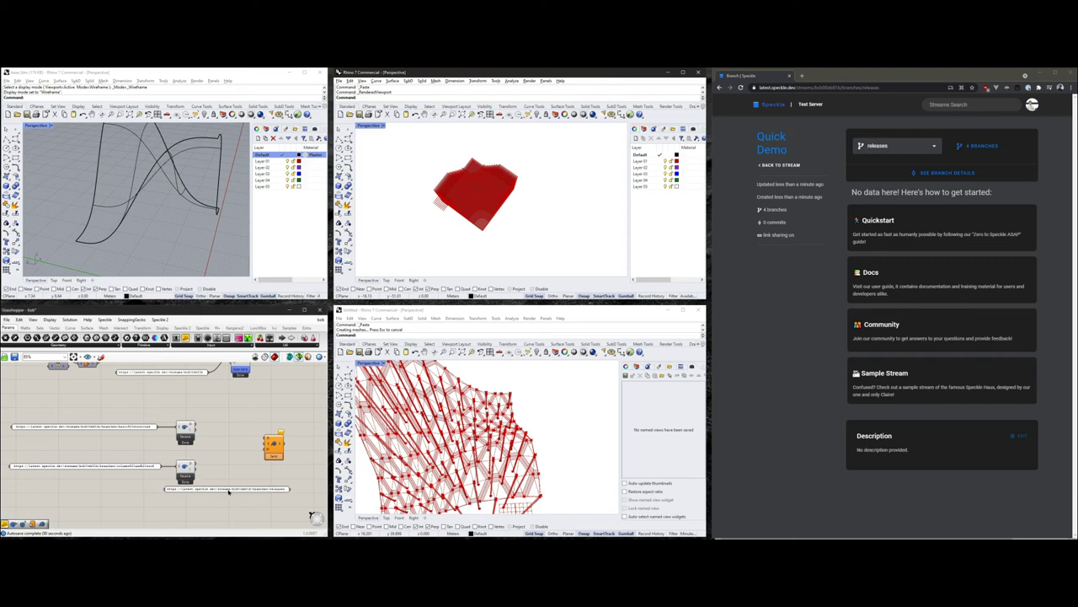
{"action": "left_click_drag", "start_coordinate": [264, 448], "coordinate": [221, 496]}
{"action": "left_click", "coordinate": [273, 447]}
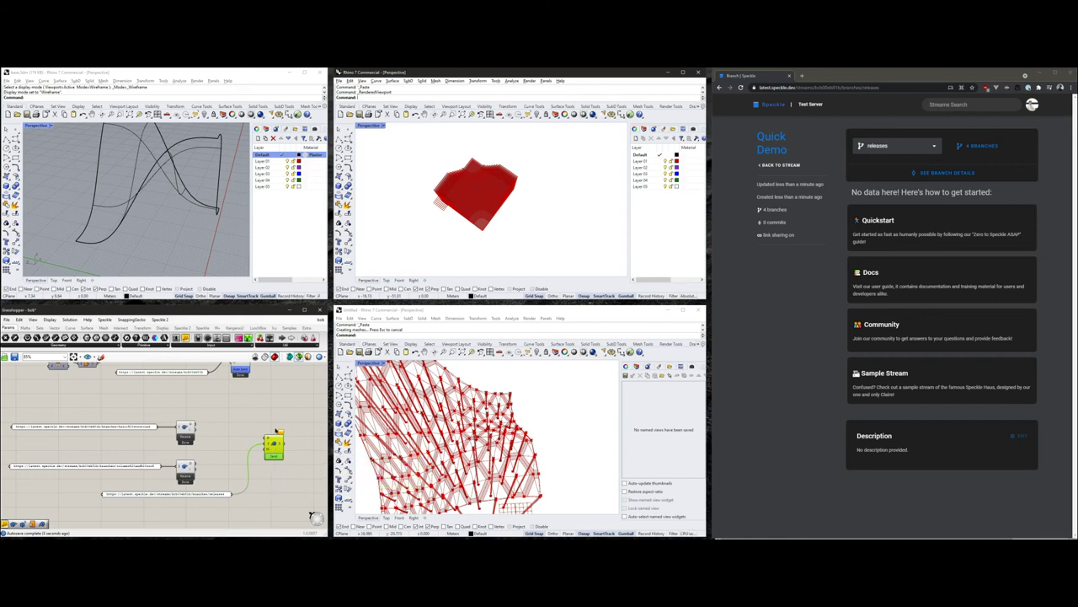
{"action": "scroll", "coordinate": [217, 441], "scroll_direction": "up", "scroll_amount": 2}
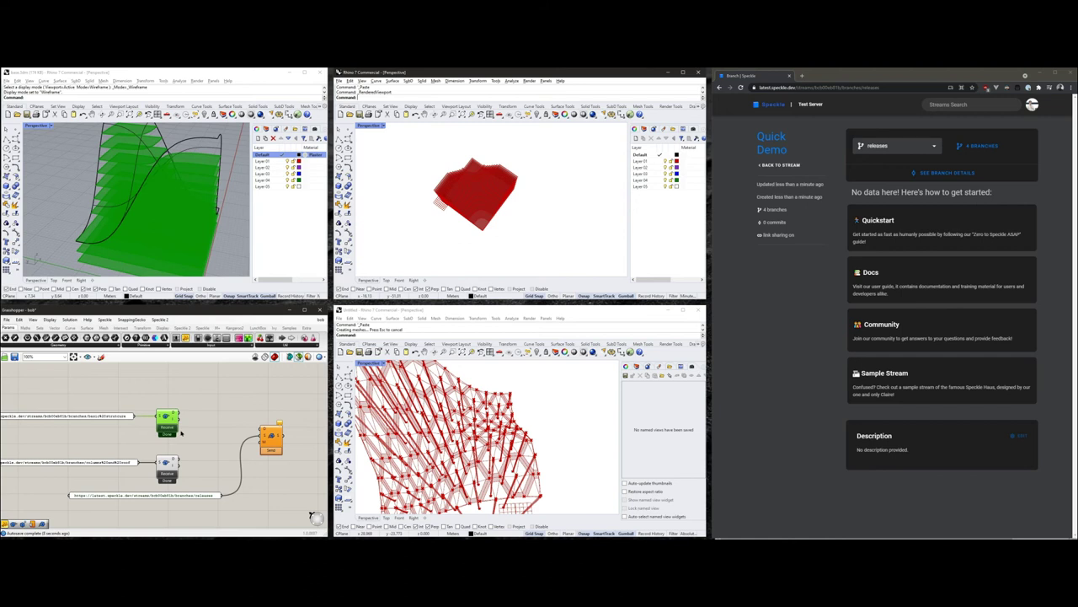
{"action": "mouse_move", "coordinate": [135, 189]}
{"action": "right_mouse_down"}
{"action": "mouse_move", "coordinate": [84, 179]}
{"action": "mouse_move", "coordinate": [139, 198]}
{"action": "right_mouse_up"}
{"action": "right_click_drag", "start_coordinate": [187, 419], "coordinate": [165, 402]}
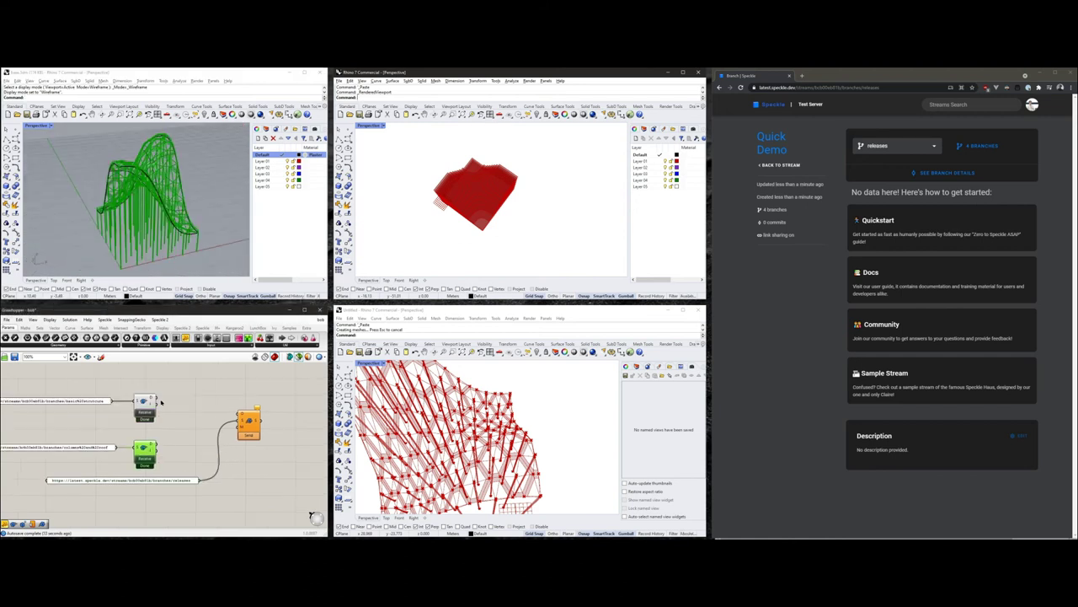
{"action": "left_click_drag", "start_coordinate": [159, 402], "coordinate": [157, 443]}
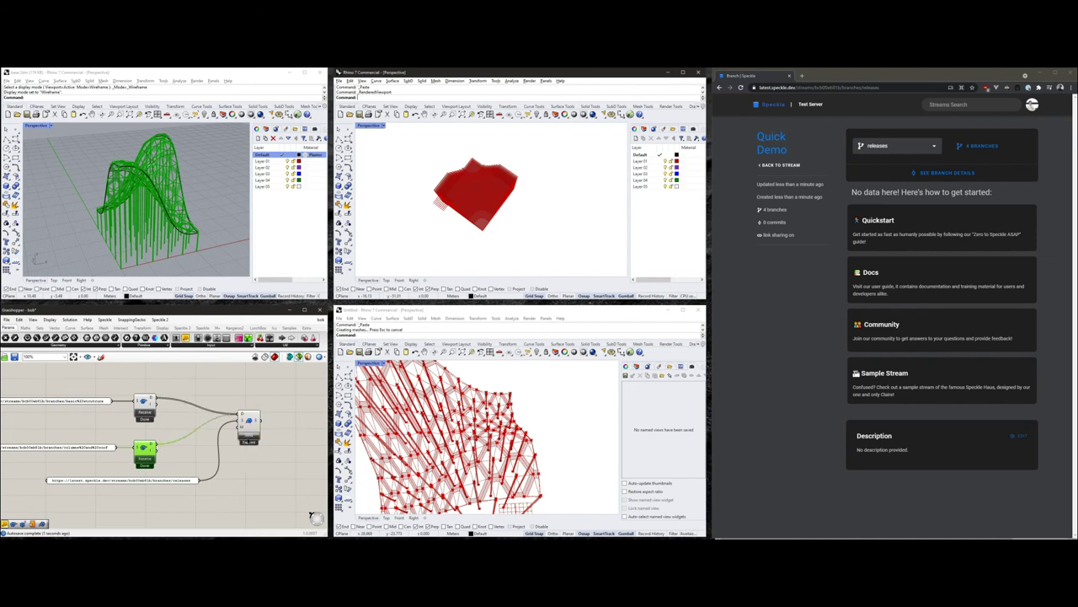
Step: Push to the releases branch and open the new commit's 3D data in the web viewer
{"action": "left_click_drag", "start_coordinate": [249, 421], "coordinate": [236, 421]}
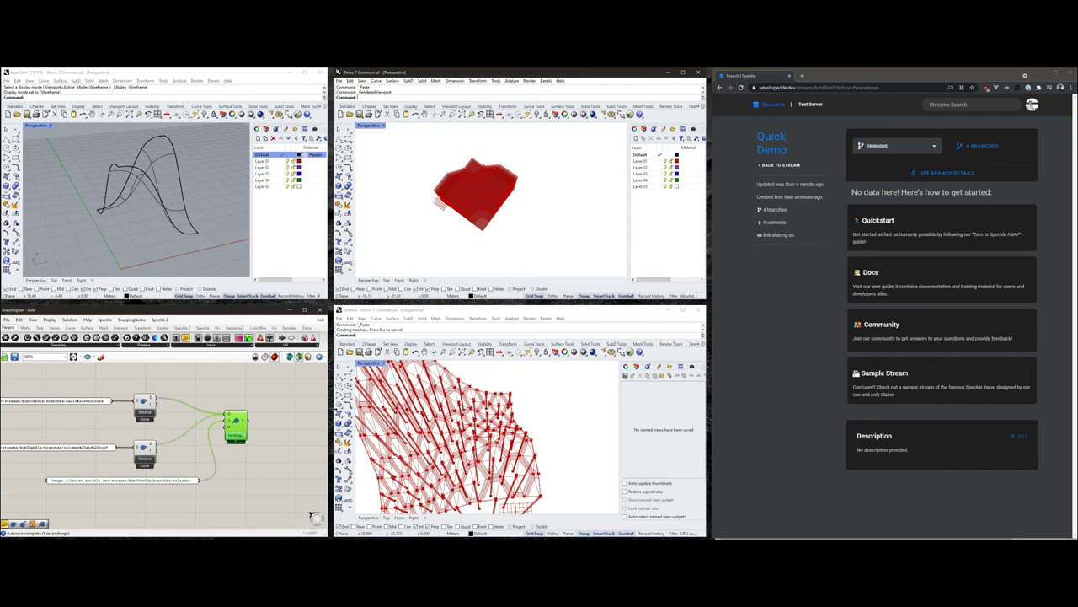
{"action": "left_click", "coordinate": [781, 320]}
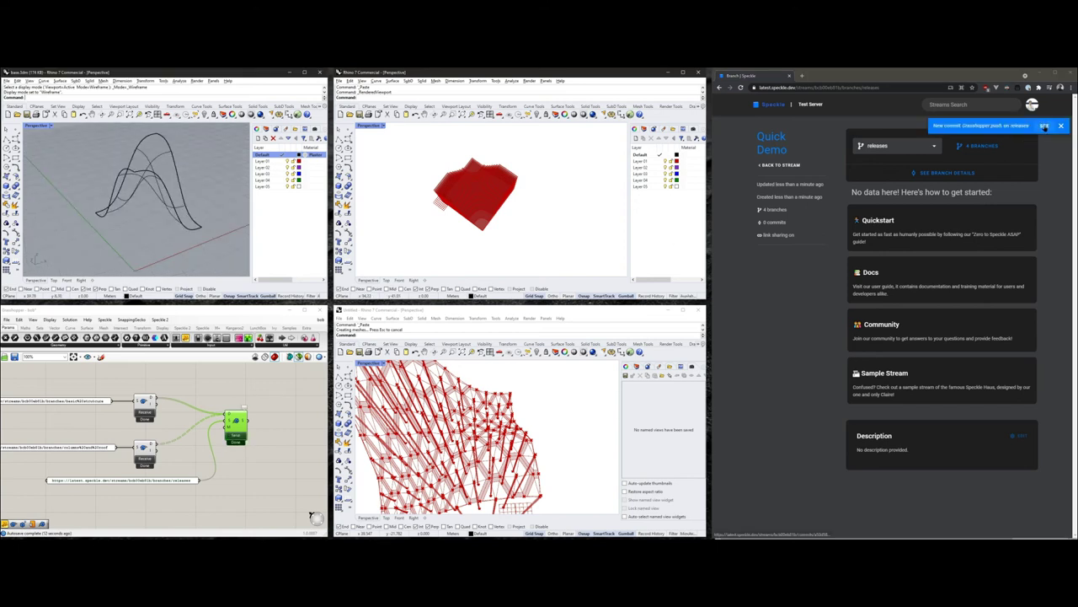
{"action": "left_click", "coordinate": [1044, 126]}
{"action": "left_click", "coordinate": [943, 305]}
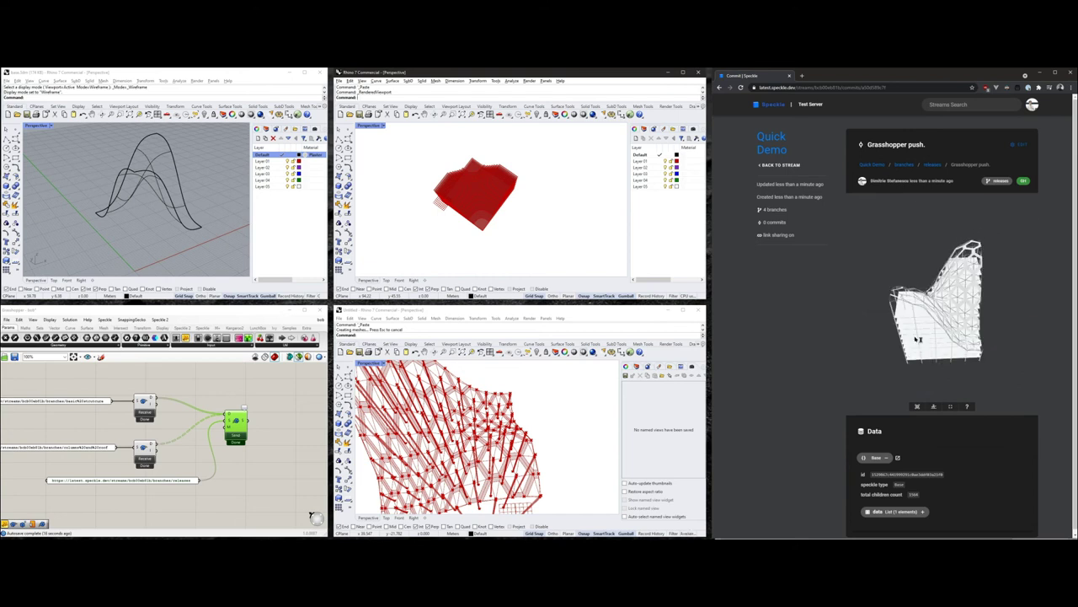
{"action": "left_click_drag", "start_coordinate": [890, 338], "coordinate": [963, 295]}
{"action": "double_click", "coordinate": [891, 143]}
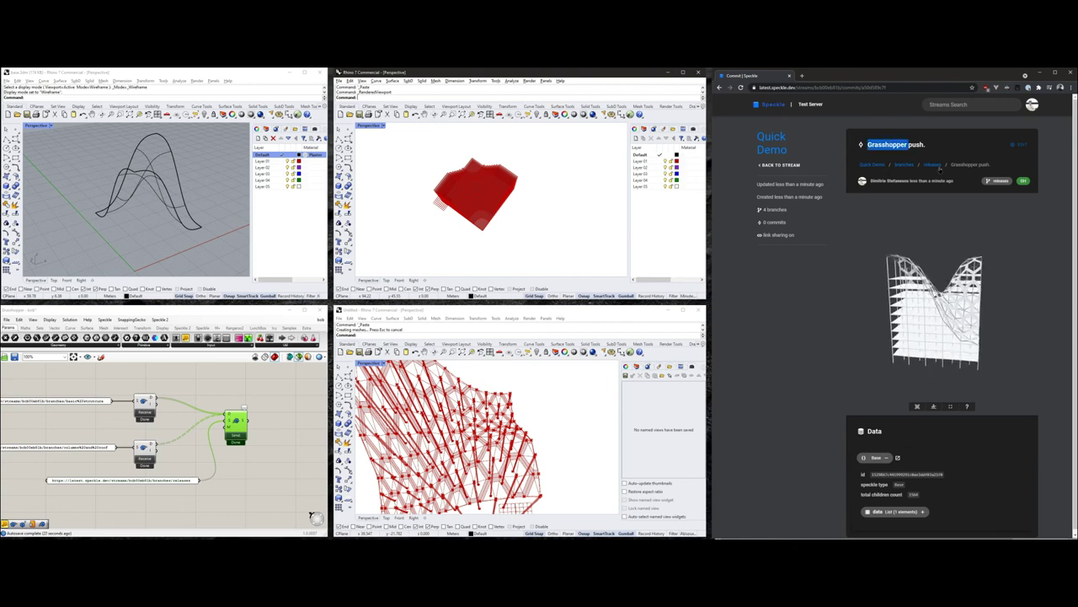
{"action": "left_click", "coordinate": [922, 146]}
{"action": "triple_click", "coordinate": [877, 144]}
{"action": "left_click", "coordinate": [956, 148]}
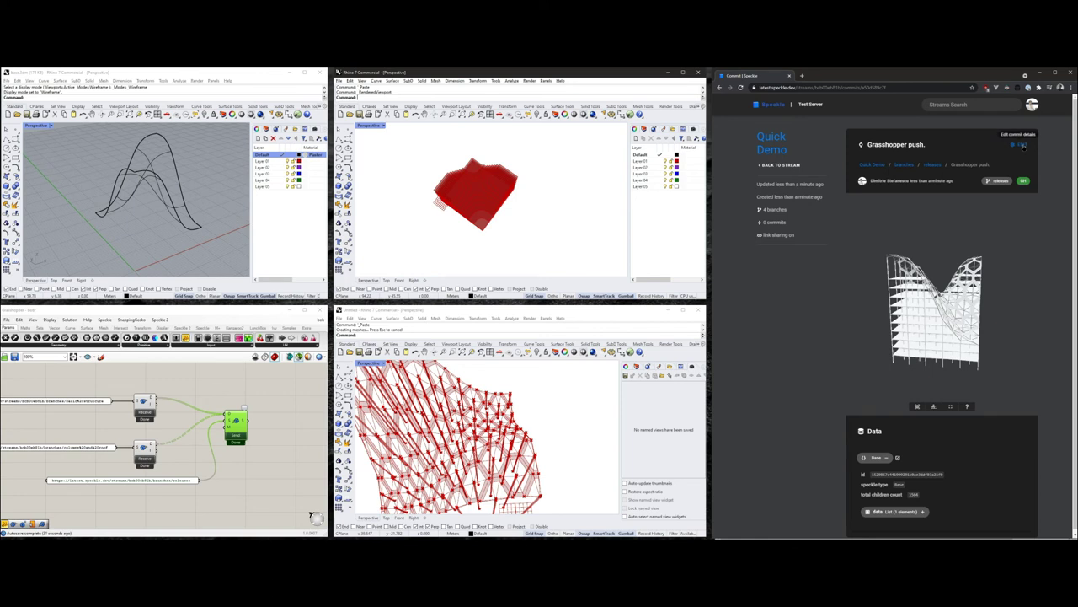
Step: Replace the commit message 'Grasshopper push.' with 'Preliminary Concept Design - ARCH' and save
{"action": "left_click", "coordinate": [1022, 145]}
{"action": "left_click_drag", "start_coordinate": [870, 317], "coordinate": [715, 321]}
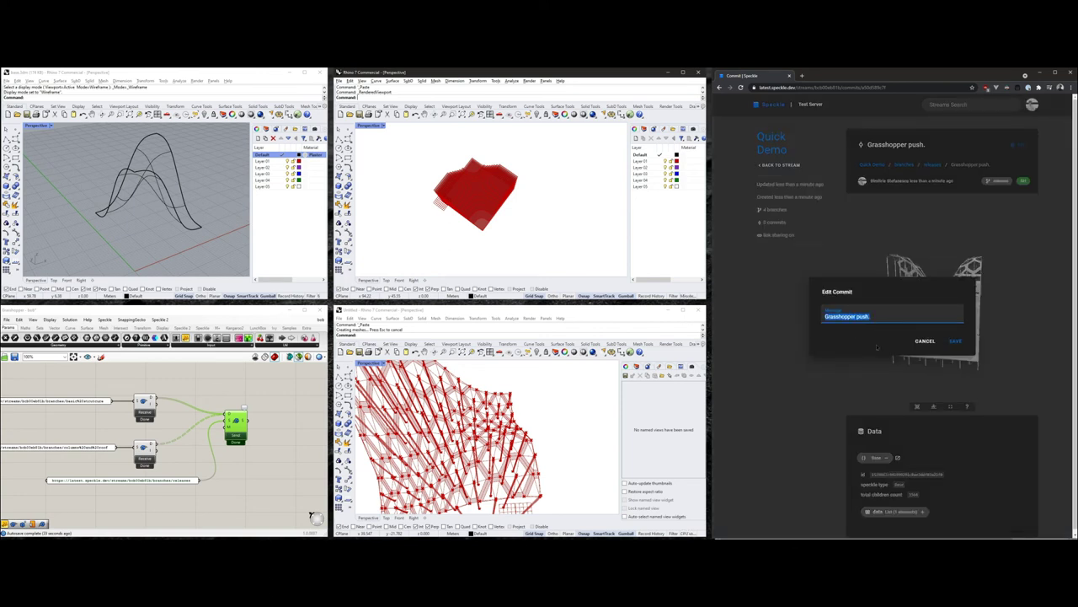
{"action": "key", "text": "BackSpace"}
{"action": "type", "text": "Preliminary Concept Design - ARCH"}
{"action": "left_click", "coordinate": [956, 341]}
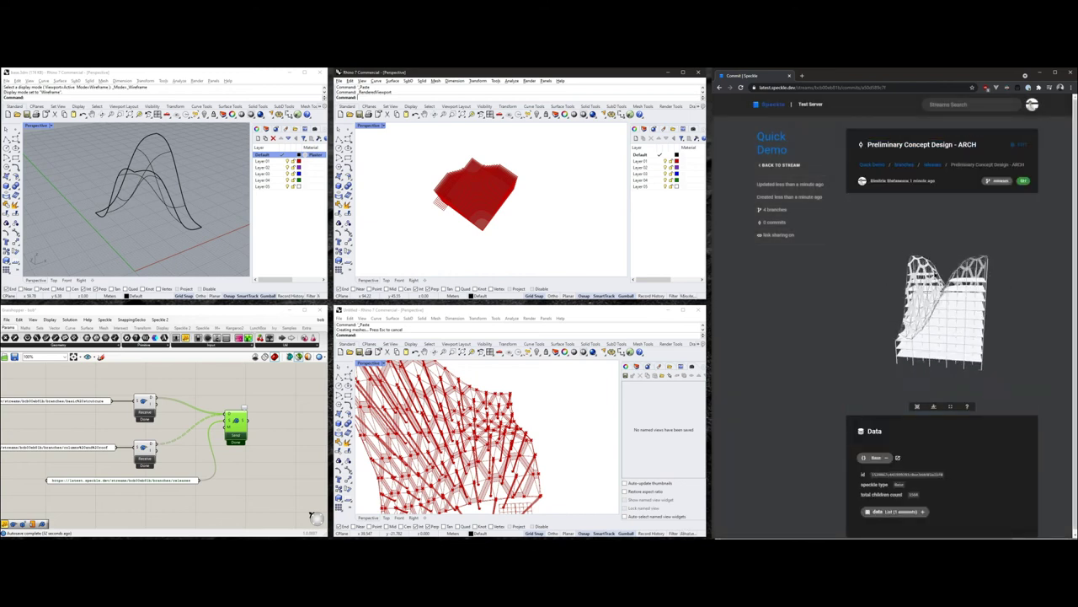
{"action": "left_click_drag", "start_coordinate": [952, 302], "coordinate": [939, 357]}
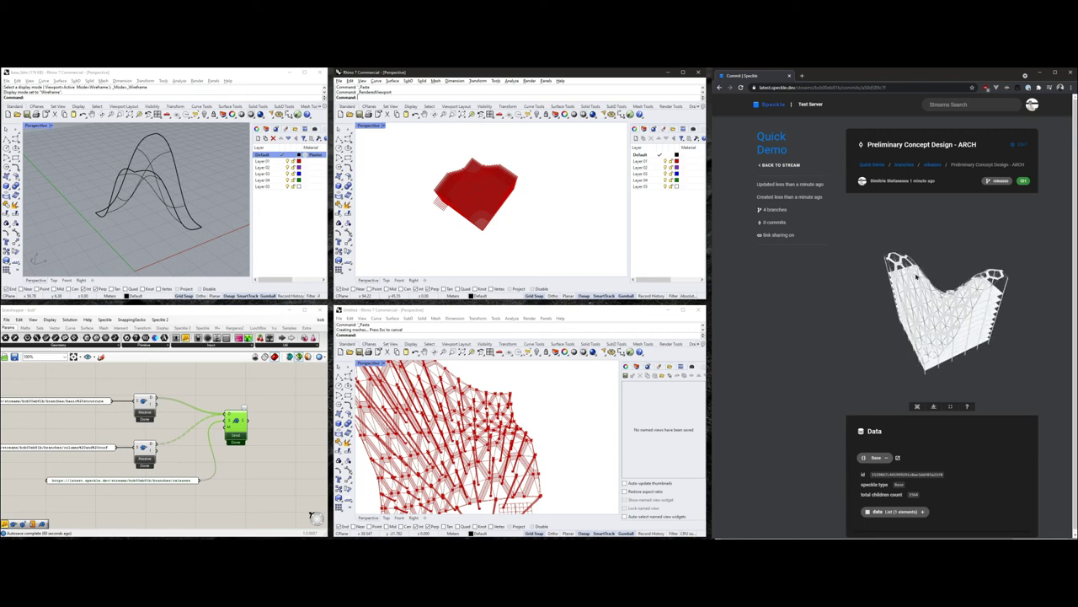
{"action": "double_click", "coordinate": [951, 327]}
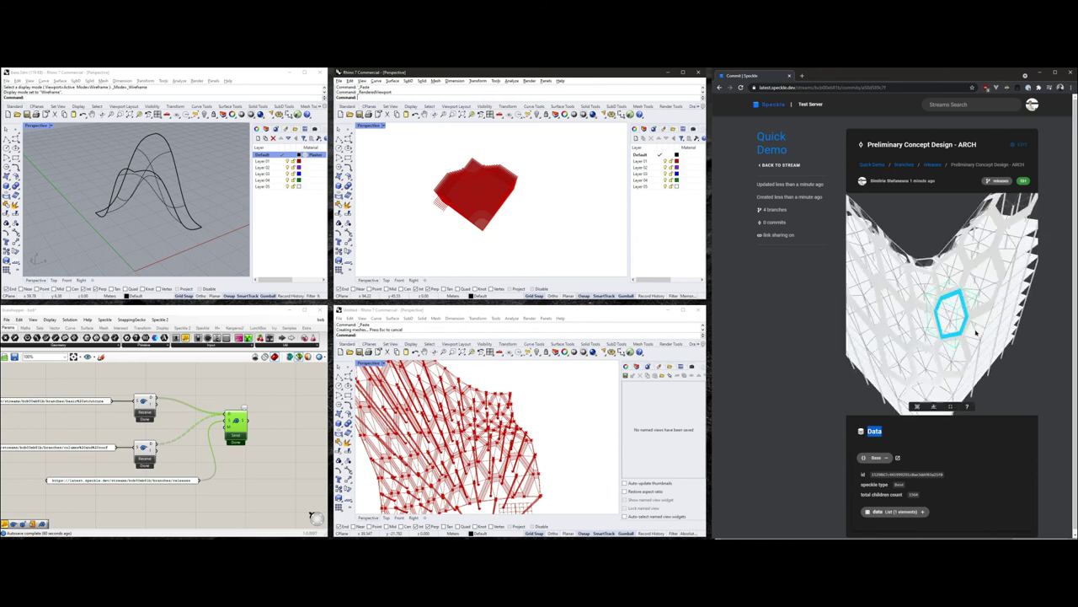
{"action": "left_click_drag", "start_coordinate": [978, 316], "coordinate": [877, 431]}
{"action": "left_click_drag", "start_coordinate": [960, 332], "coordinate": [930, 347]}
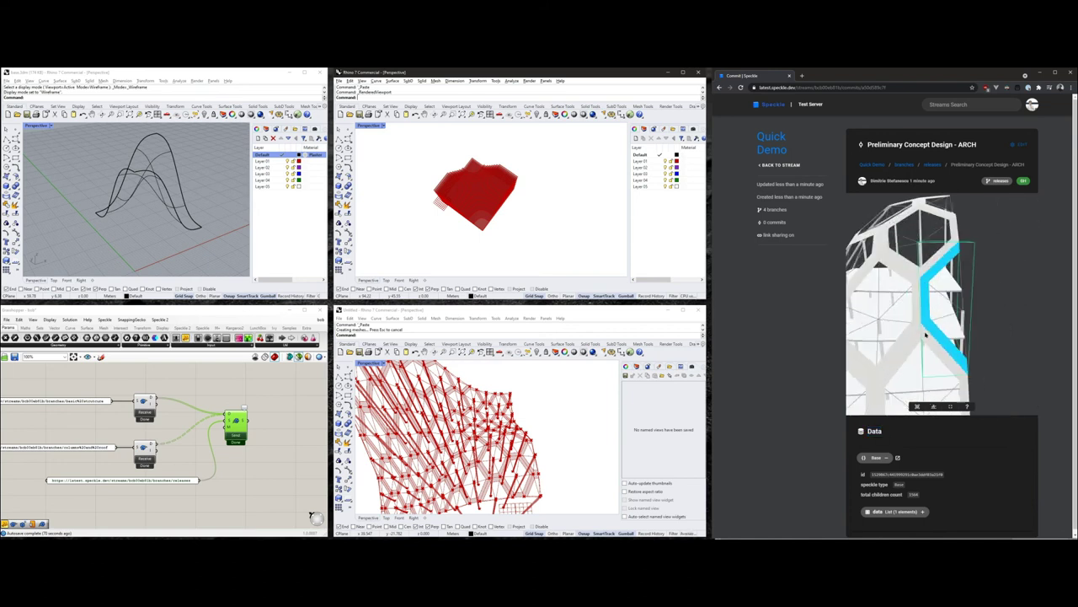
{"action": "double_click", "coordinate": [924, 346]}
{"action": "scroll", "coordinate": [951, 338], "scroll_direction": "up", "scroll_amount": 5}
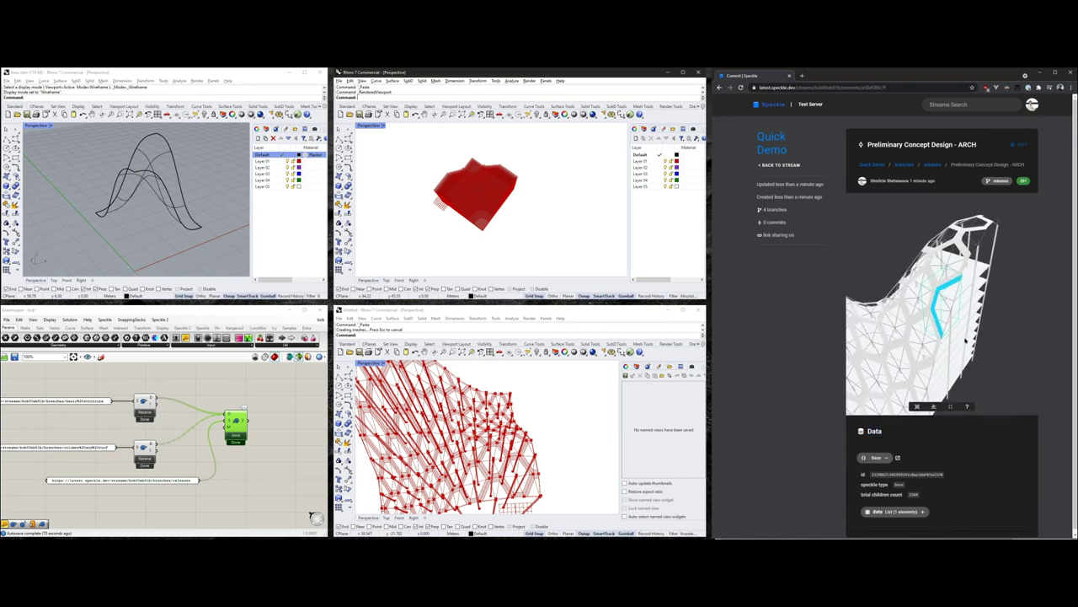
{"action": "scroll", "coordinate": [952, 338], "scroll_direction": "down", "scroll_amount": 2}
{"action": "mouse_move", "coordinate": [951, 338]}
{"action": "left_mouse_down"}
{"action": "mouse_move", "coordinate": [934, 343]}
{"action": "mouse_move", "coordinate": [966, 352]}
{"action": "left_mouse_up"}
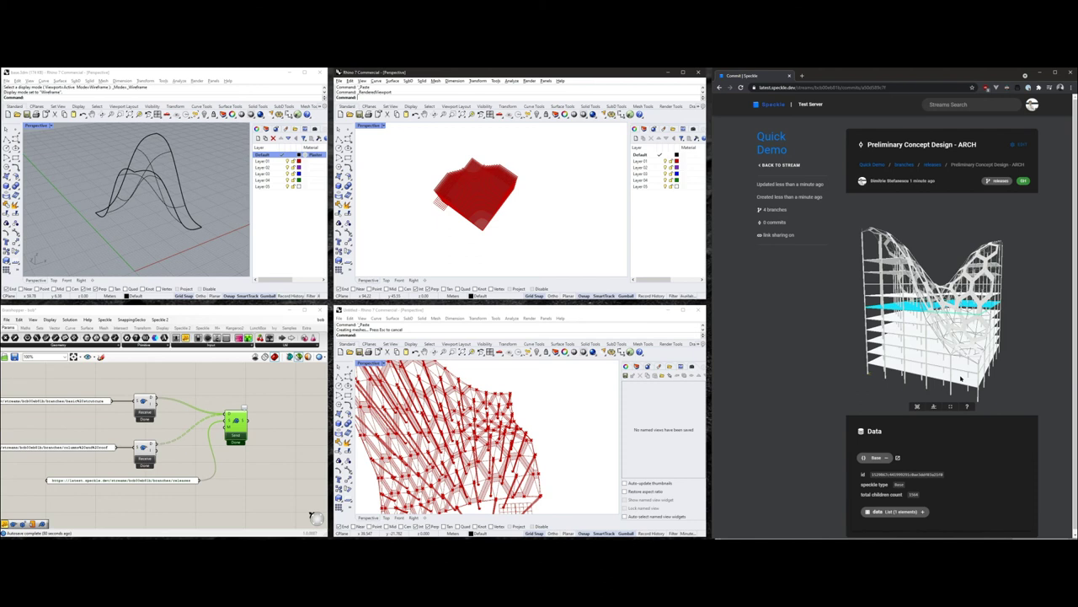
Step: Expand the commit's data list, view a nested Brep object's geometry, then go back
{"action": "left_click", "coordinate": [924, 511]}
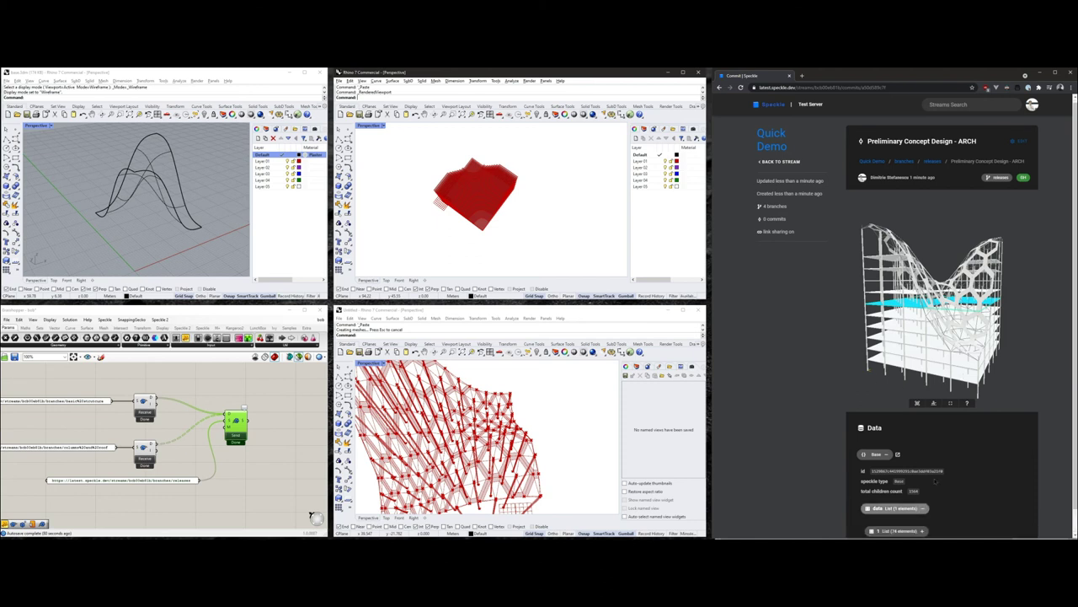
{"action": "scroll", "coordinate": [935, 497], "scroll_direction": "down", "scroll_amount": 1}
{"action": "scroll", "coordinate": [944, 486], "scroll_direction": "down", "scroll_amount": 1}
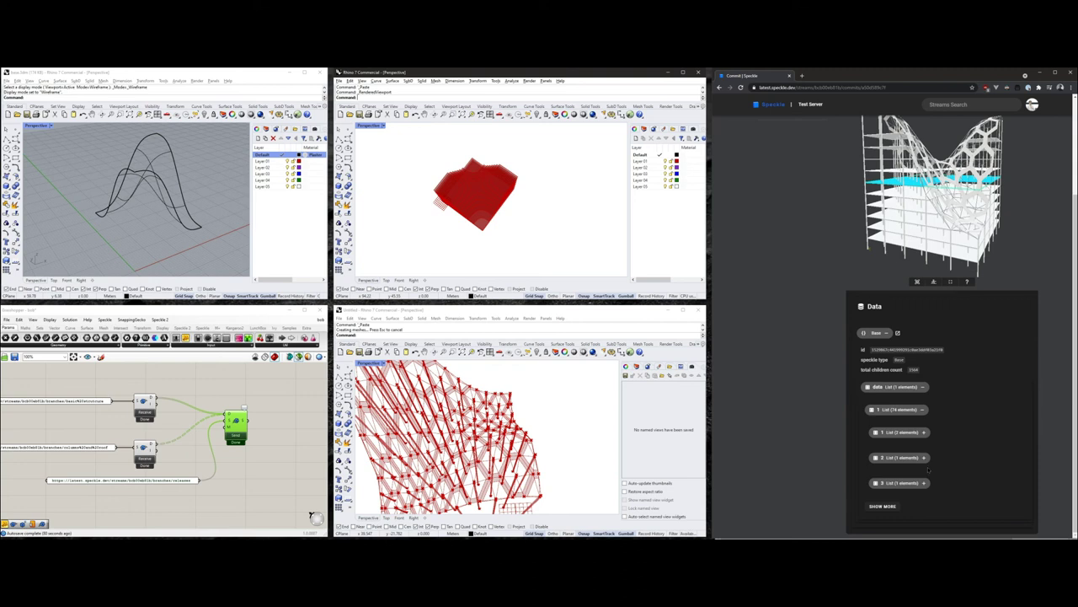
{"action": "left_click", "coordinate": [943, 482]}
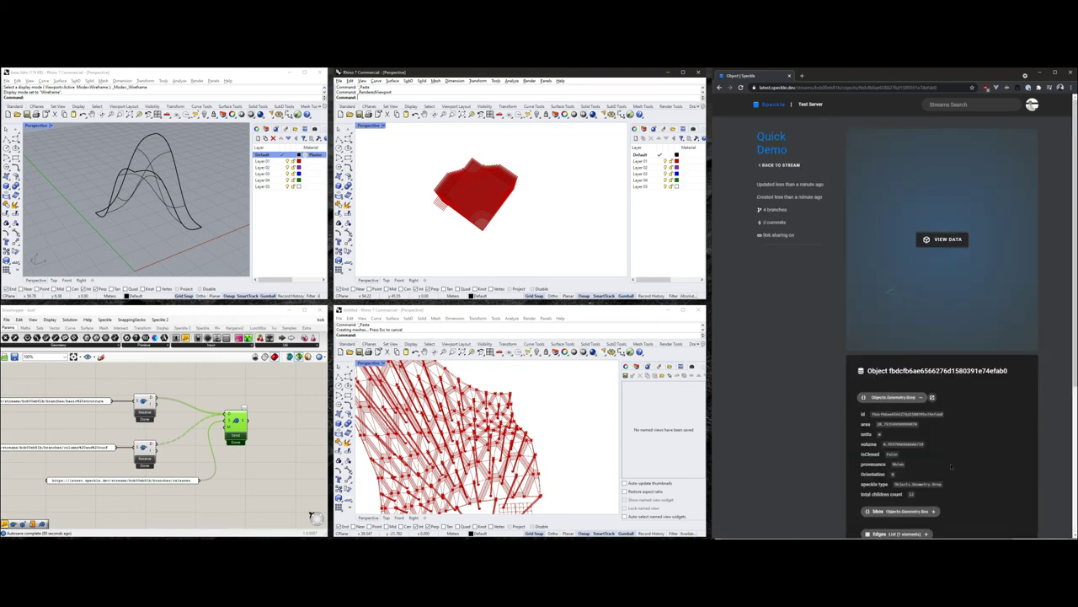
{"action": "left_click", "coordinate": [929, 244]}
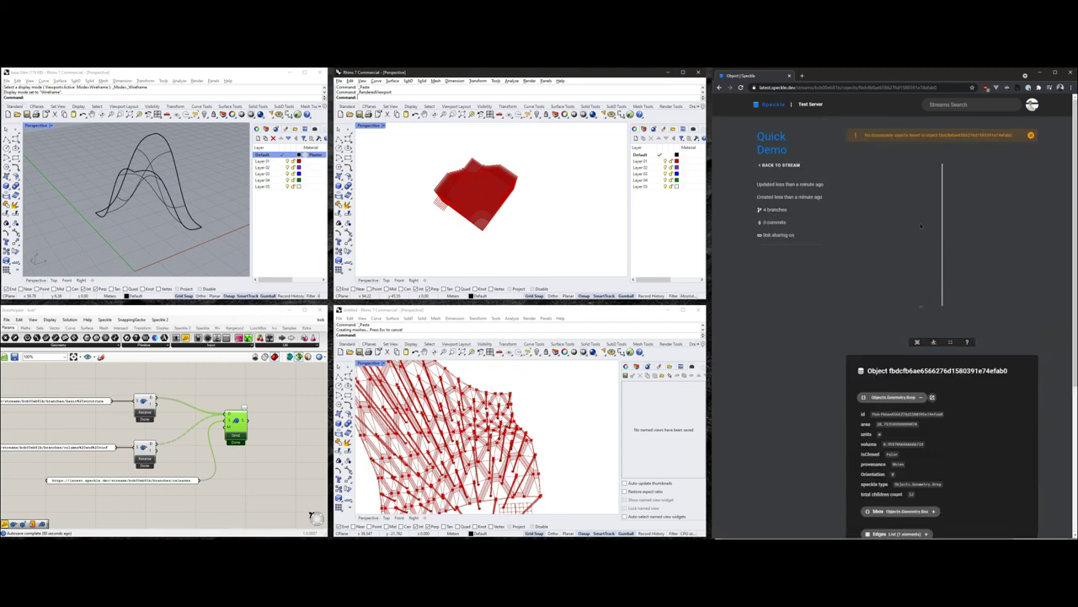
{"action": "key", "text": "alt+Left"}
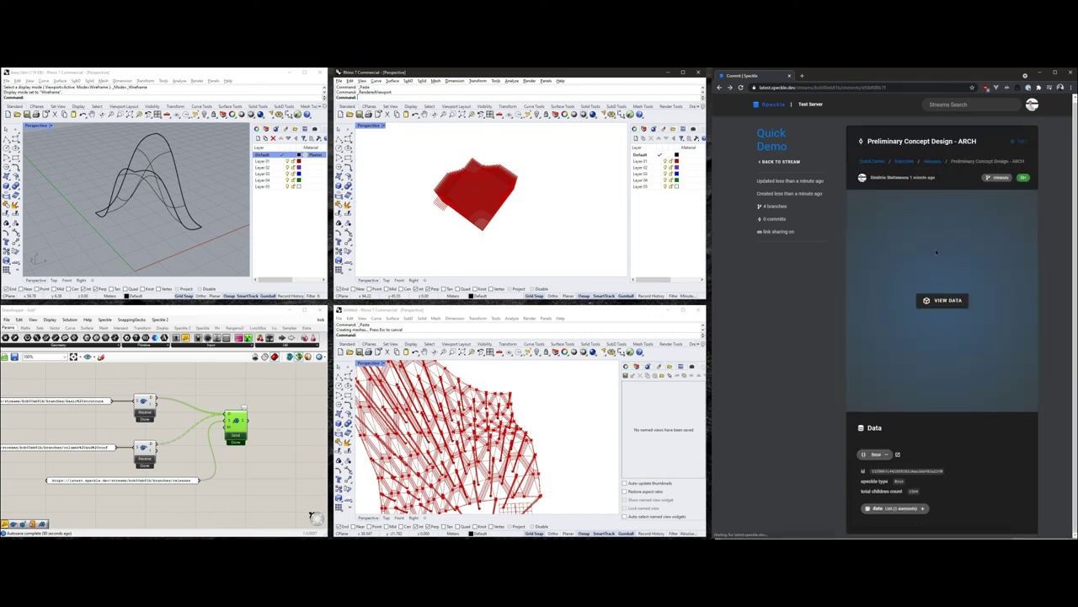
Step: Expand the first list of 74 elements and list 3's referenced Brep properties
{"action": "scroll", "coordinate": [917, 474], "scroll_direction": "down", "scroll_amount": 1}
{"action": "left_click", "coordinate": [922, 510]}
{"action": "scroll", "coordinate": [922, 498], "scroll_direction": "down", "scroll_amount": 1}
{"action": "left_click", "coordinate": [925, 483]}
{"action": "left_click", "coordinate": [930, 486]}
{"action": "scroll", "coordinate": [935, 472], "scroll_direction": "down", "scroll_amount": 4}
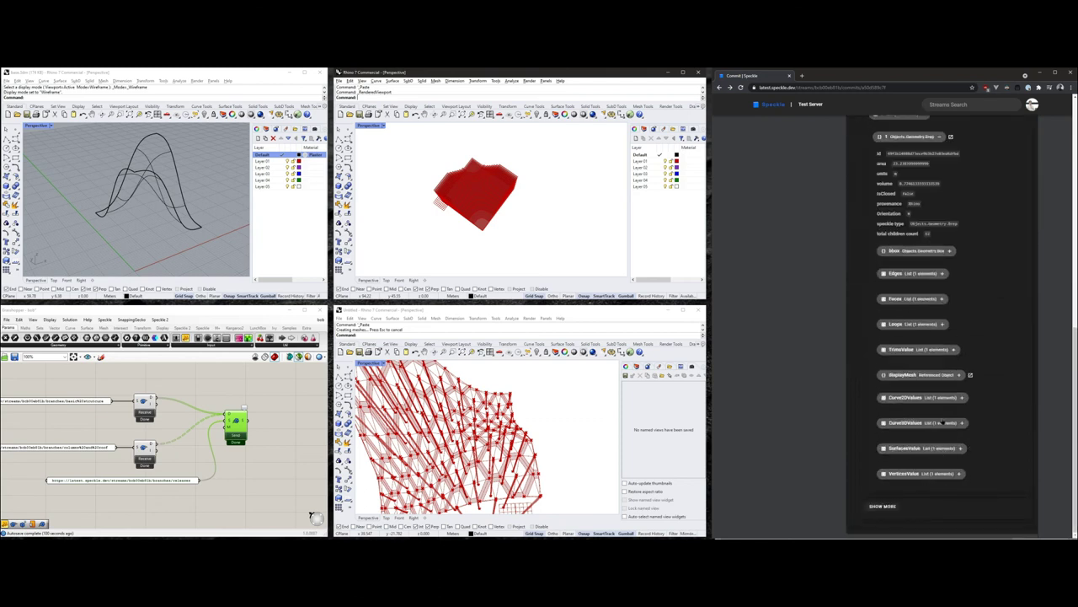
{"action": "scroll", "coordinate": [916, 413], "scroll_direction": "up", "scroll_amount": 4}
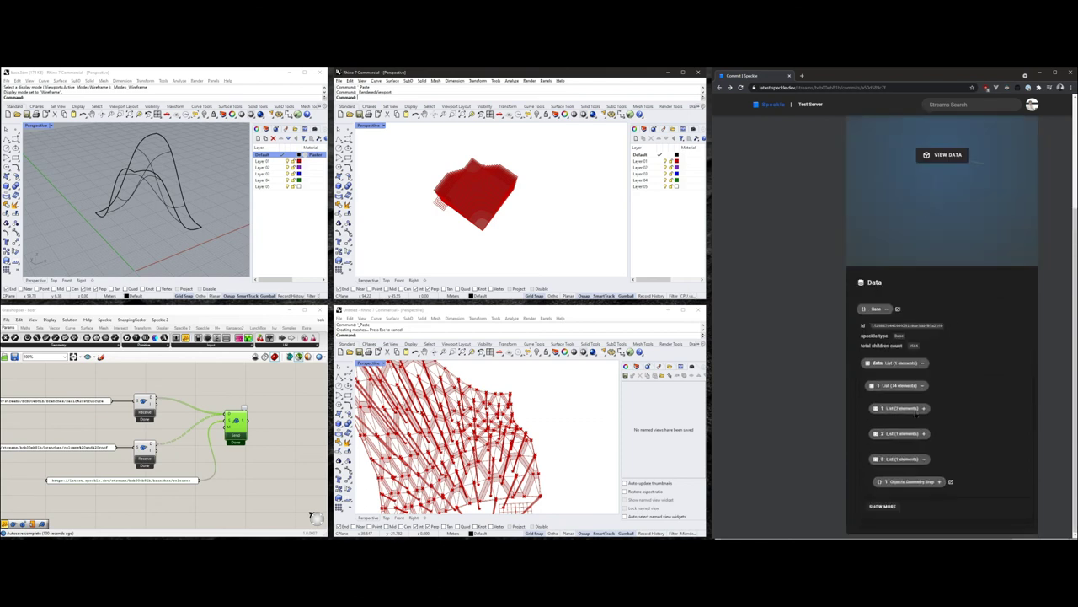
Step: Expand list 7, open its Brep object page, and return to the commit page
{"action": "left_click", "coordinate": [883, 506]}
{"action": "scroll", "coordinate": [882, 508], "scroll_direction": "down", "scroll_amount": 1}
{"action": "left_click", "coordinate": [884, 508]}
{"action": "left_click", "coordinate": [923, 509]}
{"action": "scroll", "coordinate": [924, 506], "scroll_direction": "down", "scroll_amount": 2}
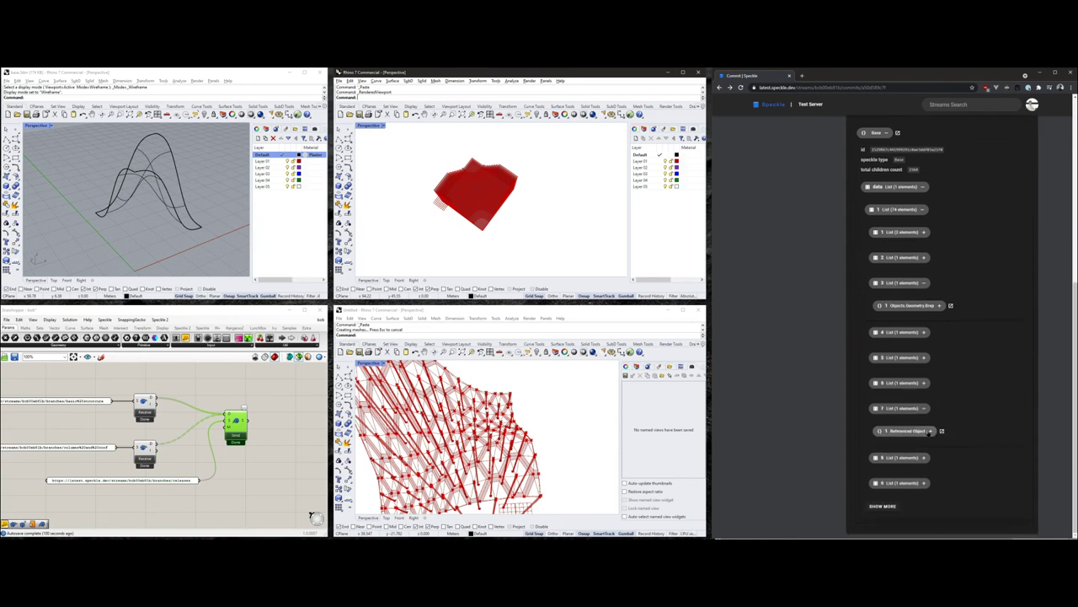
{"action": "left_click", "coordinate": [939, 430]}
{"action": "left_click", "coordinate": [950, 431]}
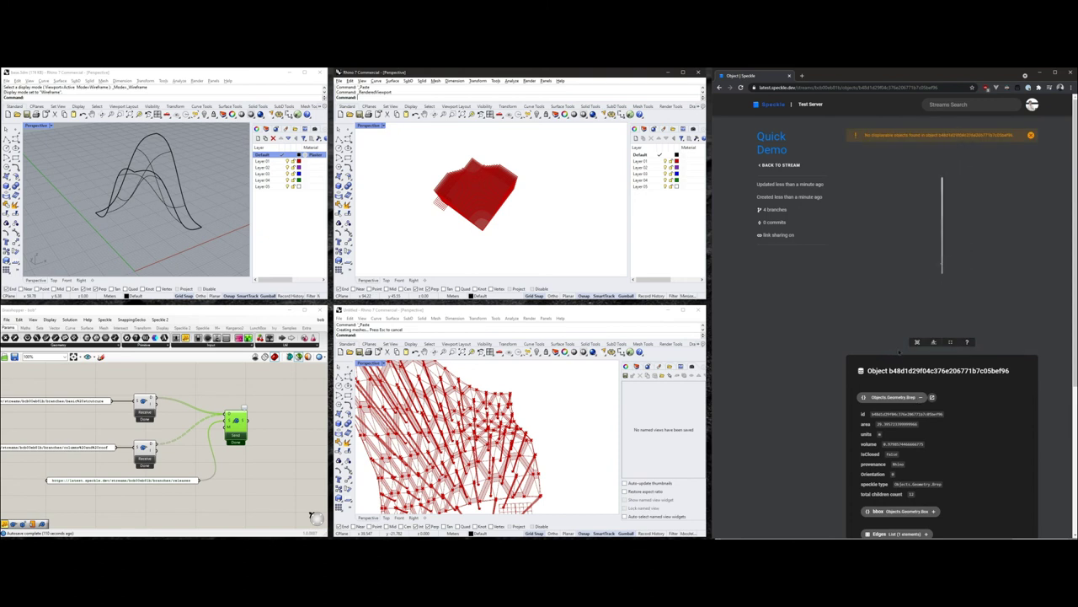
{"action": "key", "text": "alt+Left"}
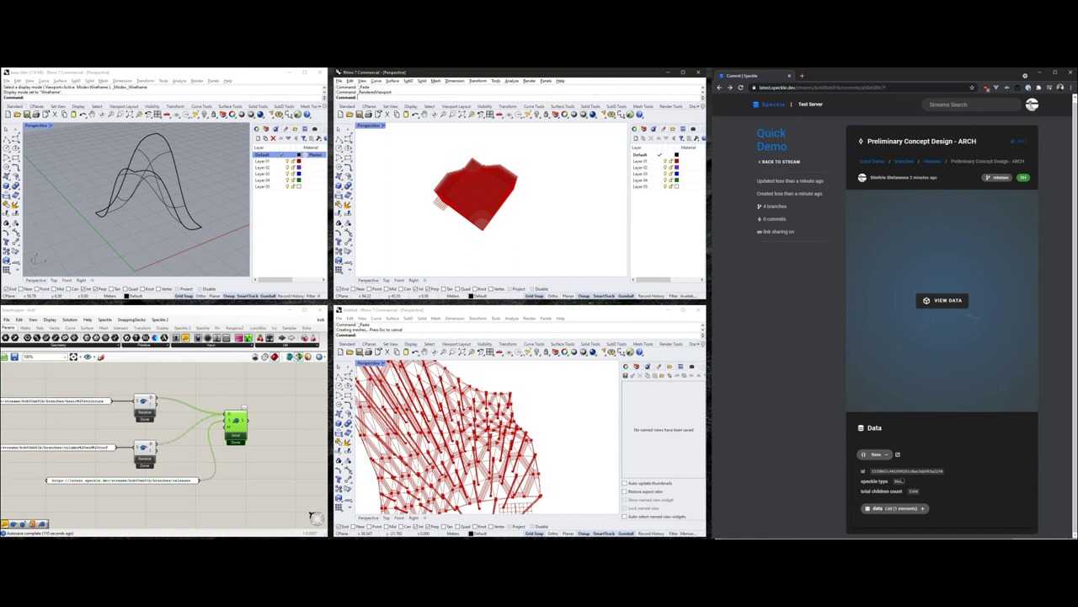
Step: Highlight words in the commit title, then move the Send component further right
{"action": "mouse_move", "coordinate": [873, 145]}
{"action": "left_mouse_down"}
{"action": "mouse_move", "coordinate": [973, 145]}
{"action": "mouse_move", "coordinate": [868, 144]}
{"action": "left_mouse_up"}
{"action": "left_click", "coordinate": [970, 145]}
{"action": "double_click", "coordinate": [887, 145]}
{"action": "left_click", "coordinate": [931, 146]}
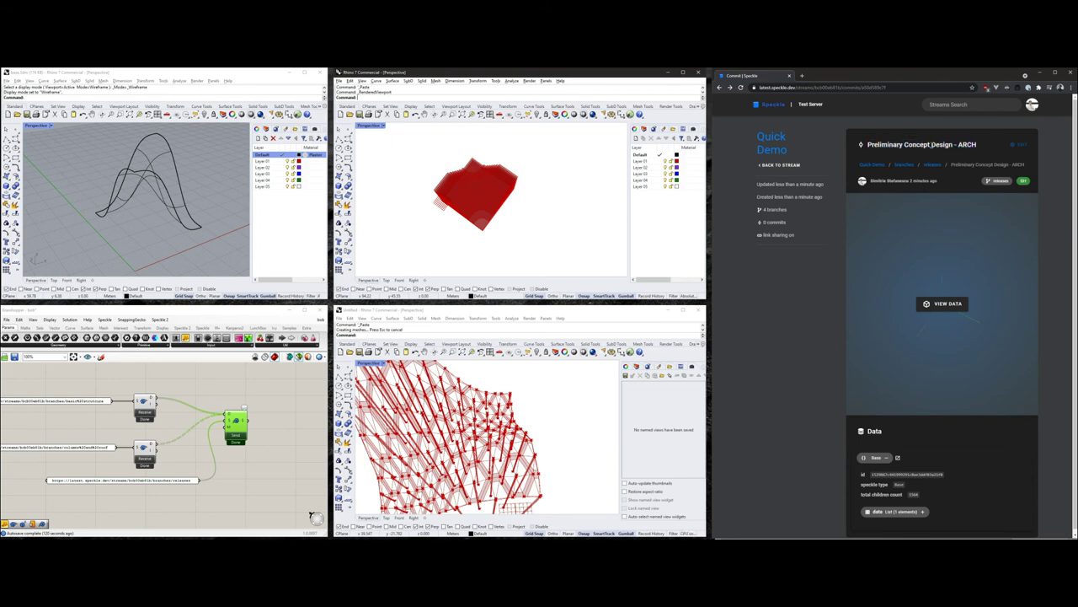
{"action": "double_click", "coordinate": [917, 144]}
{"action": "left_click_drag", "start_coordinate": [236, 426], "coordinate": [269, 428]}
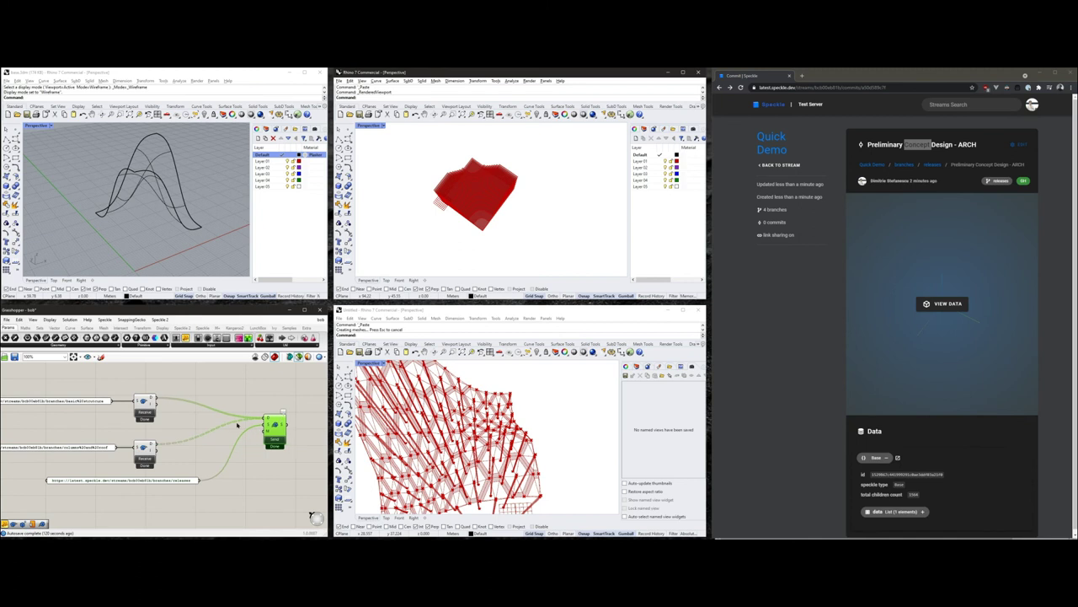
Step: Place a List Length component and connect the received slab data into it
{"action": "right_click_drag", "start_coordinate": [201, 453], "coordinate": [257, 410]}
{"action": "left_click_drag", "start_coordinate": [244, 438], "coordinate": [256, 483]}
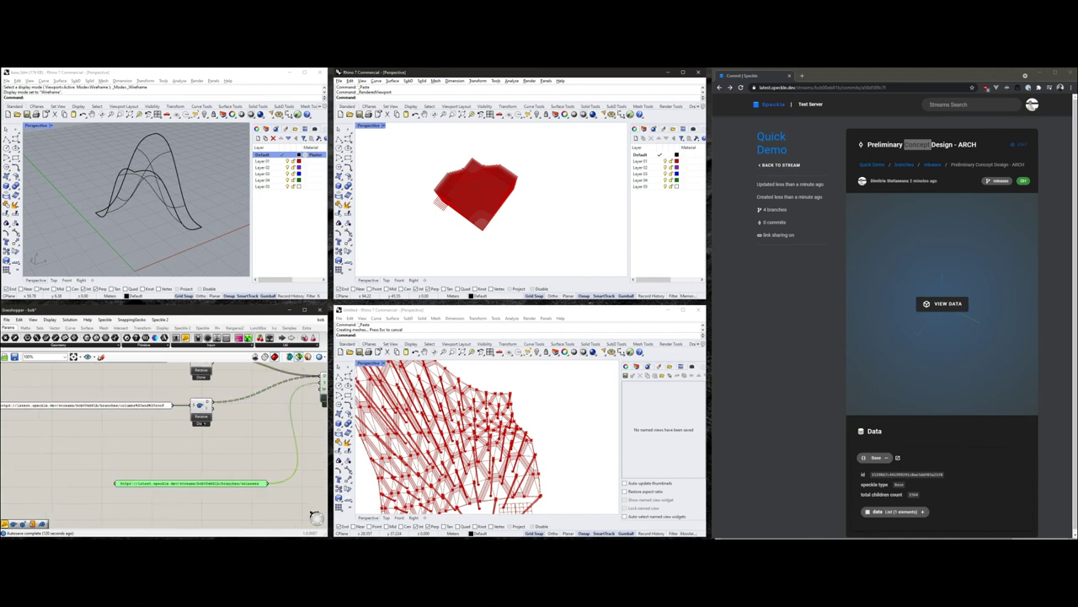
{"action": "right_click_drag", "start_coordinate": [202, 405], "coordinate": [226, 424]}
{"action": "left_click", "coordinate": [227, 426]}
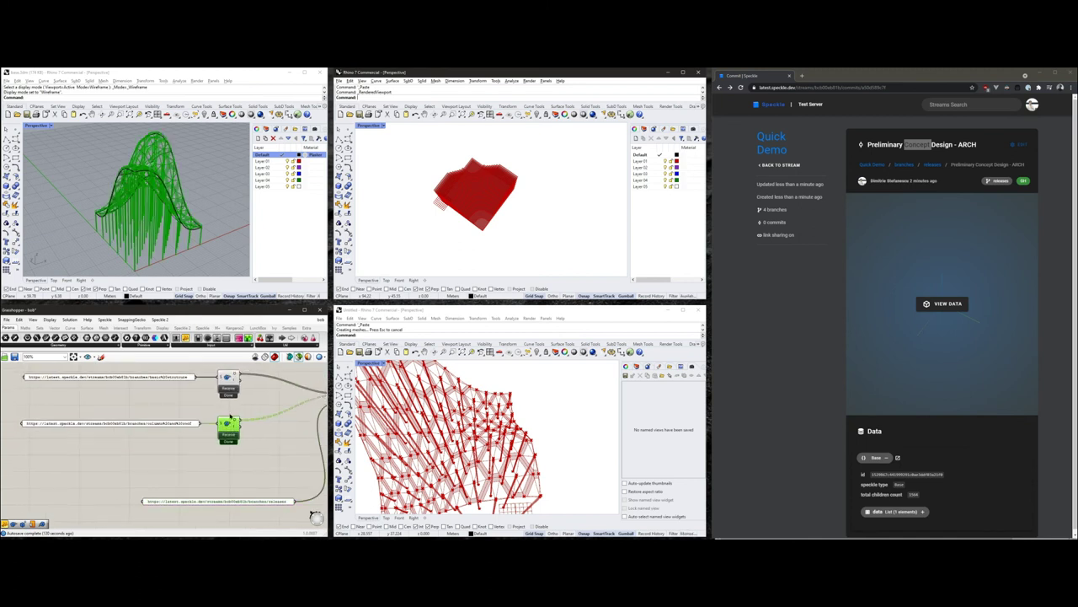
{"action": "left_click", "coordinate": [228, 380]}
{"action": "right_click_drag", "start_coordinate": [228, 379], "coordinate": [219, 407]}
{"action": "double_click", "coordinate": [214, 408]}
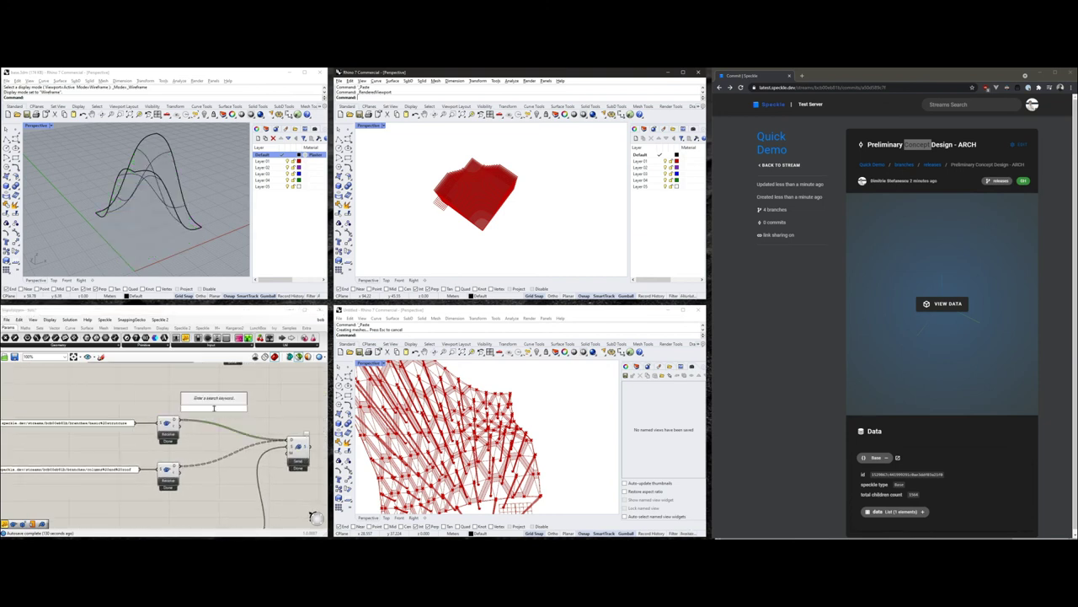
{"action": "type", "text": "expand"}
{"action": "key", "text": "Return"}
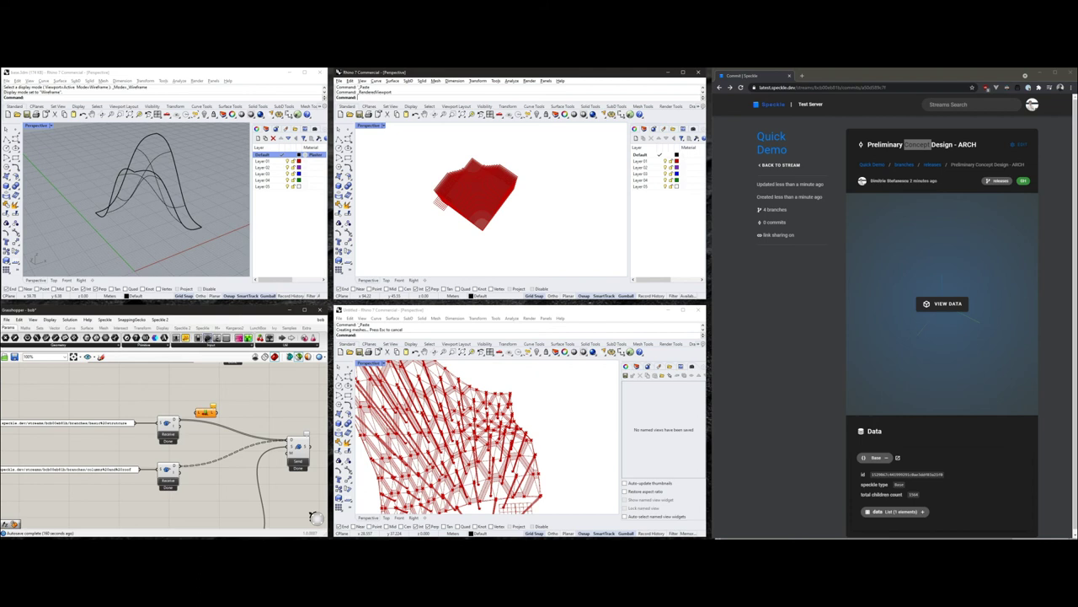
{"action": "left_click", "coordinate": [221, 445]}
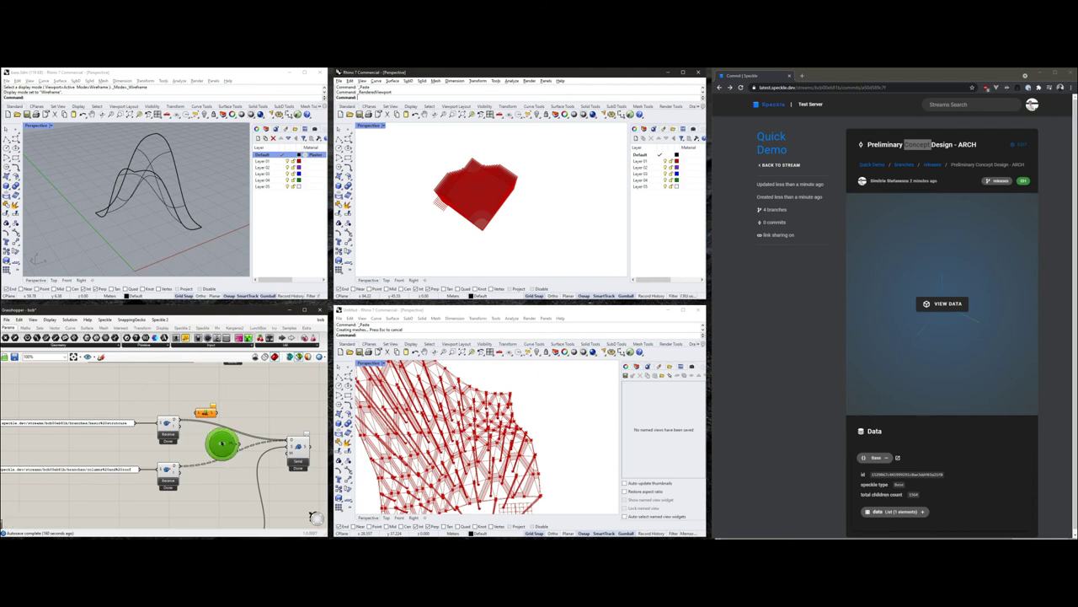
{"action": "mouse_move", "coordinate": [183, 423]}
{"action": "left_mouse_down"}
{"action": "mouse_move", "coordinate": [202, 379]}
{"action": "mouse_move", "coordinate": [221, 398]}
{"action": "mouse_move", "coordinate": [210, 417]}
{"action": "mouse_move", "coordinate": [239, 387]}
{"action": "left_mouse_up"}
Step: Add a Series driven by the list length, then a Concatenate with a grafted input
{"action": "right_click", "coordinate": [202, 380]}
{"action": "left_click", "coordinate": [224, 402]}
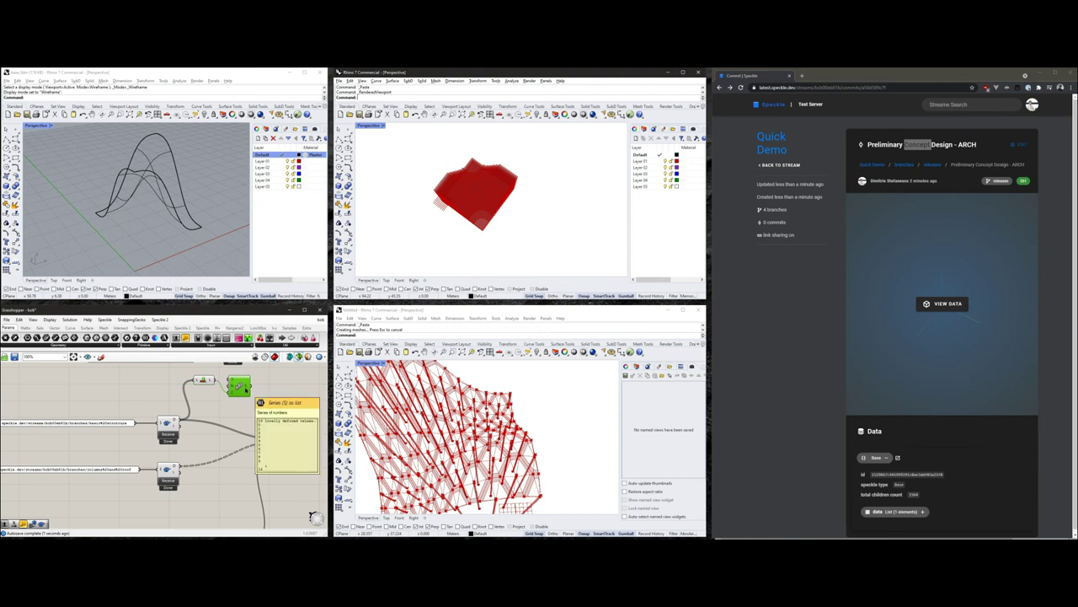
{"action": "right_click_drag", "start_coordinate": [242, 388], "coordinate": [235, 389]}
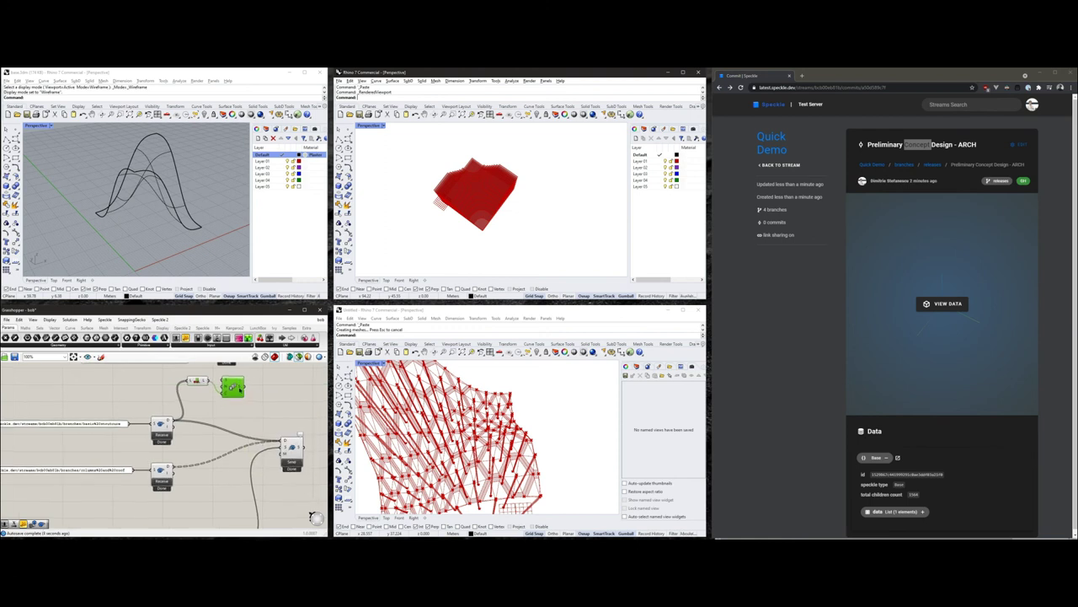
{"action": "right_click", "coordinate": [260, 409]}
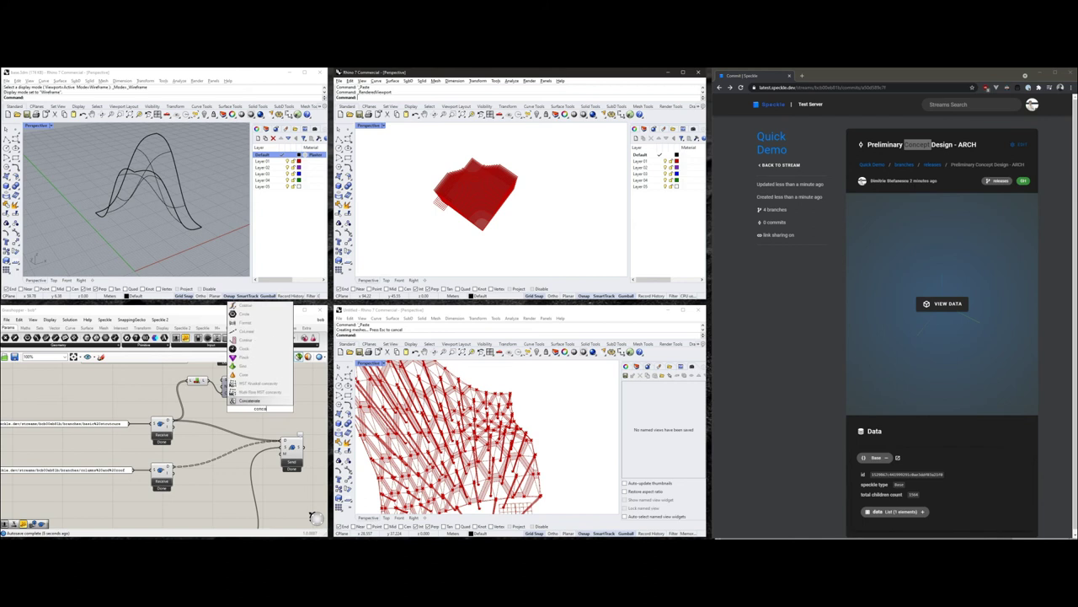
{"action": "left_click", "coordinate": [260, 403]}
{"action": "right_click", "coordinate": [255, 407]}
{"action": "left_click", "coordinate": [303, 449]}
Step: Add a Panel holding the 'level_' prefix and arrange the panel group beside Concatenate
{"action": "double_click", "coordinate": [219, 407]}
{"action": "type", "text": "pan"}
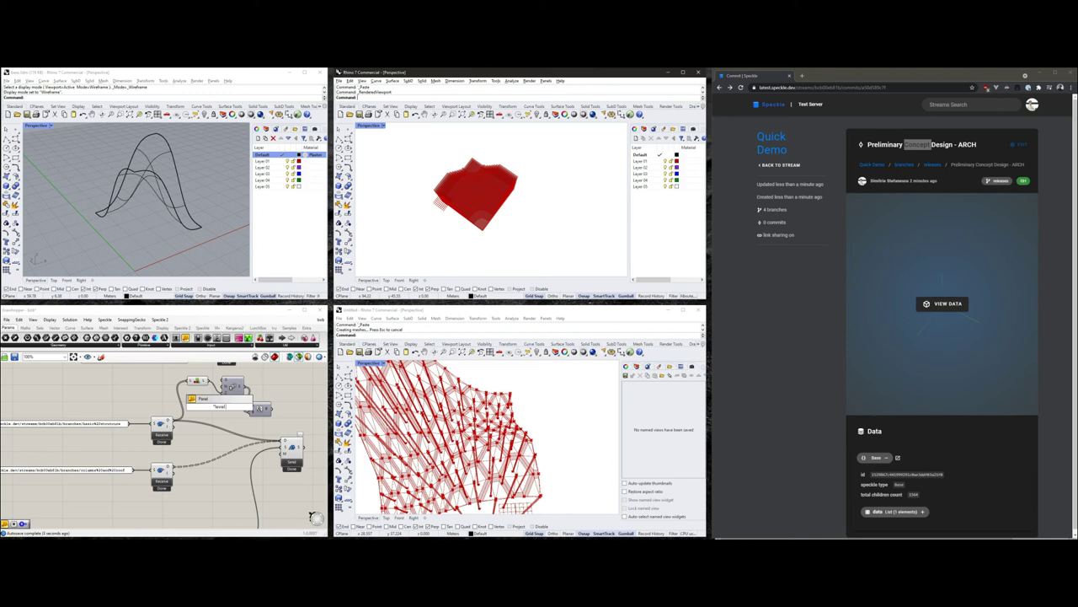
{"action": "key", "text": "Return"}
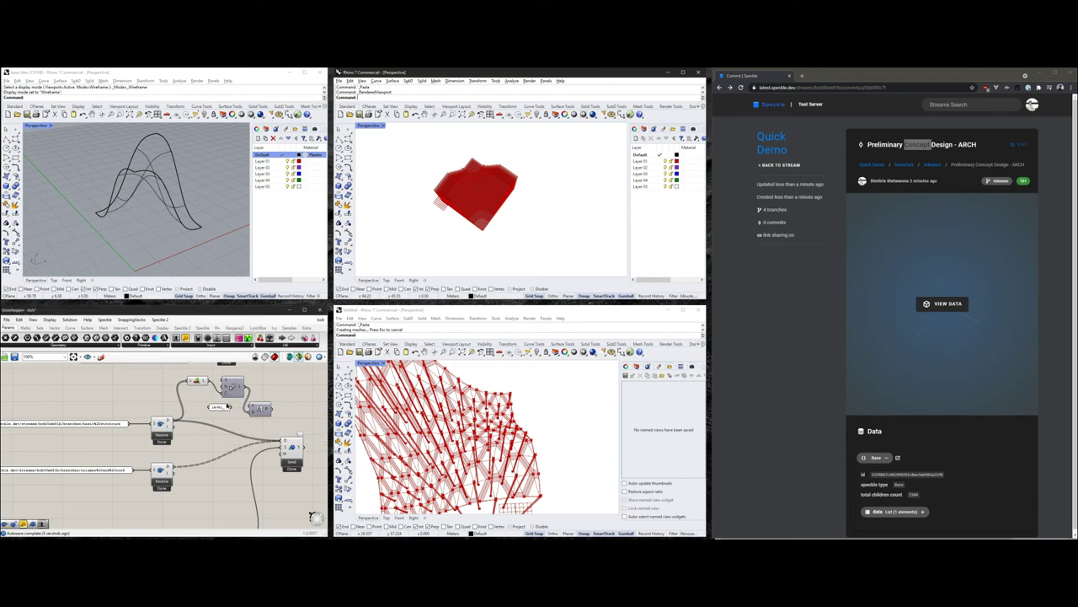
{"action": "mouse_move", "coordinate": [270, 410]}
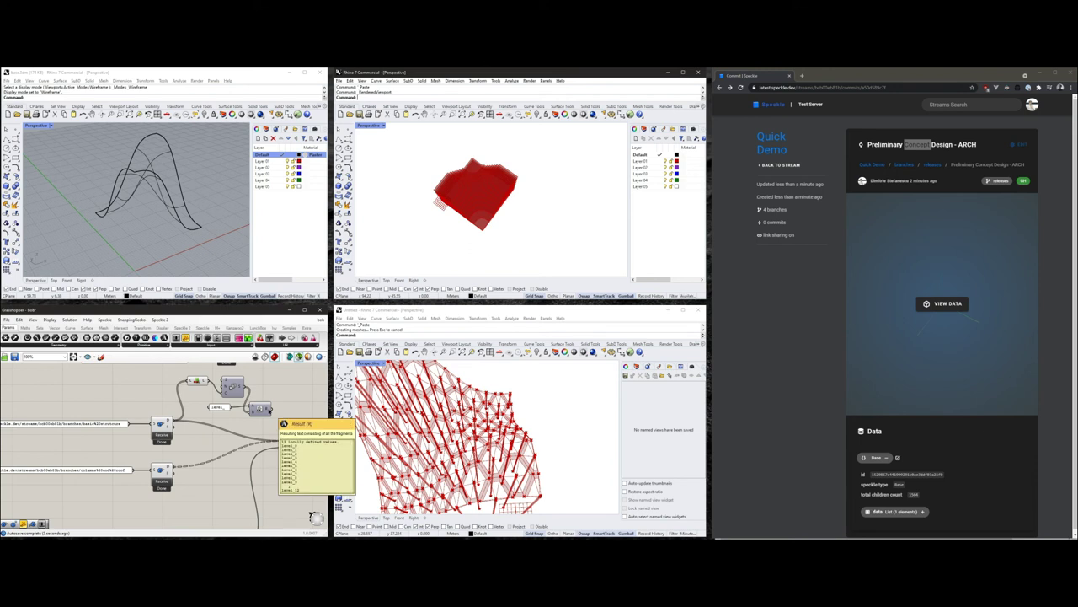
{"action": "scroll", "coordinate": [262, 408], "scroll_direction": "down", "scroll_amount": 1}
{"action": "left_click", "coordinate": [286, 419]}
{"action": "left_click_drag", "start_coordinate": [287, 419], "coordinate": [281, 444]}
{"action": "right_click_drag", "start_coordinate": [280, 444], "coordinate": [274, 468]}
{"action": "left_click_drag", "start_coordinate": [173, 373], "coordinate": [254, 427]}
{"action": "left_click_drag", "start_coordinate": [210, 389], "coordinate": [227, 392]}
{"action": "left_click", "coordinate": [289, 438]}
{"action": "right_click_drag", "start_coordinate": [289, 438], "coordinate": [264, 429]}
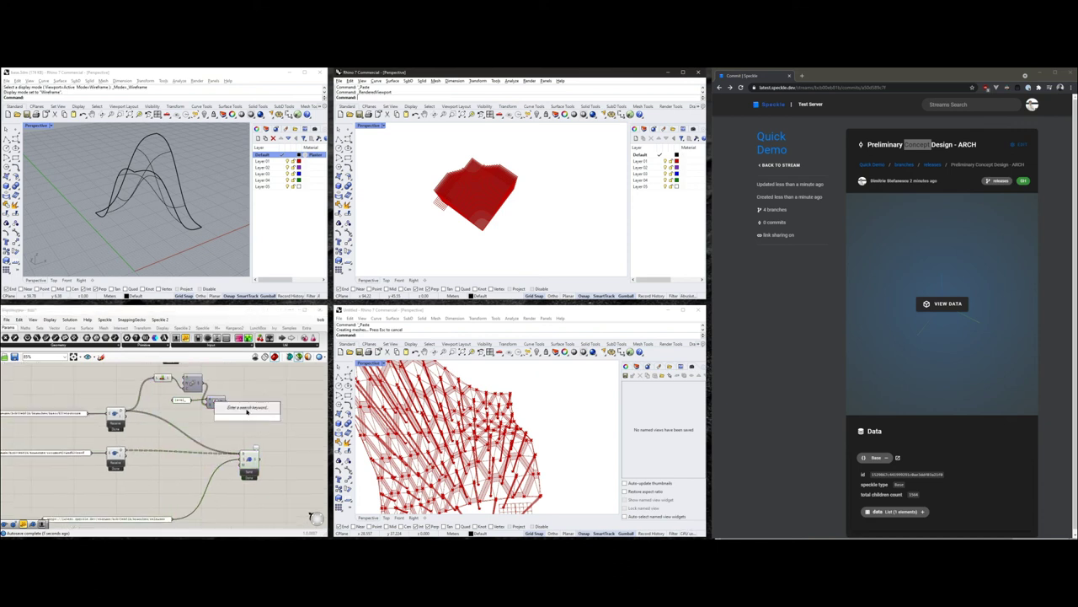
Step: Place Create Speckle Object by Key/Value from Speckle 2 Object Management and wire Receive into it
{"action": "left_click", "coordinate": [203, 328]}
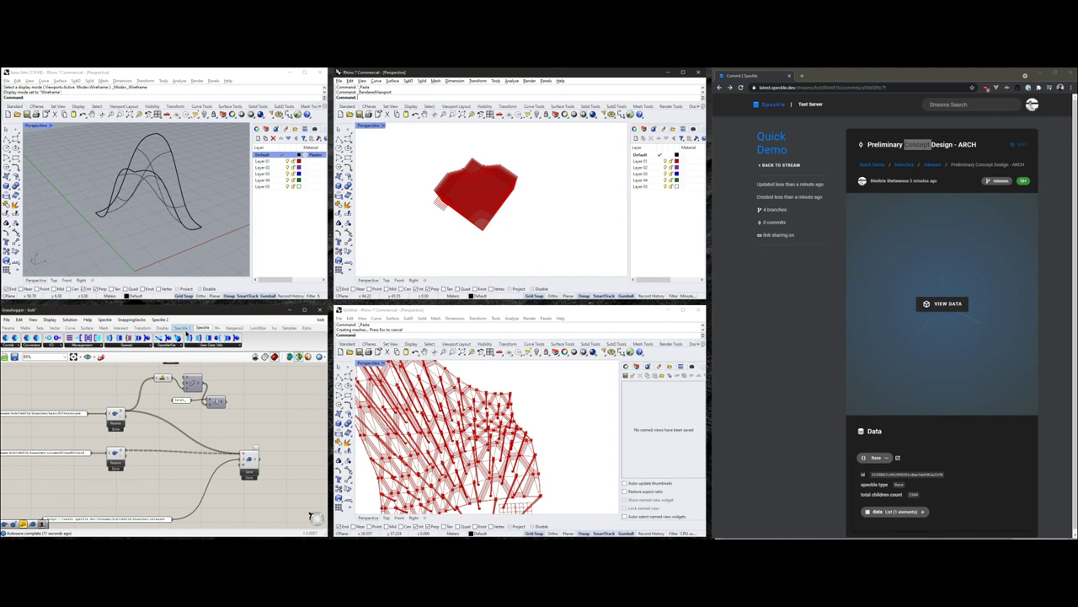
{"action": "left_click", "coordinate": [181, 328]}
{"action": "left_click", "coordinate": [68, 345]}
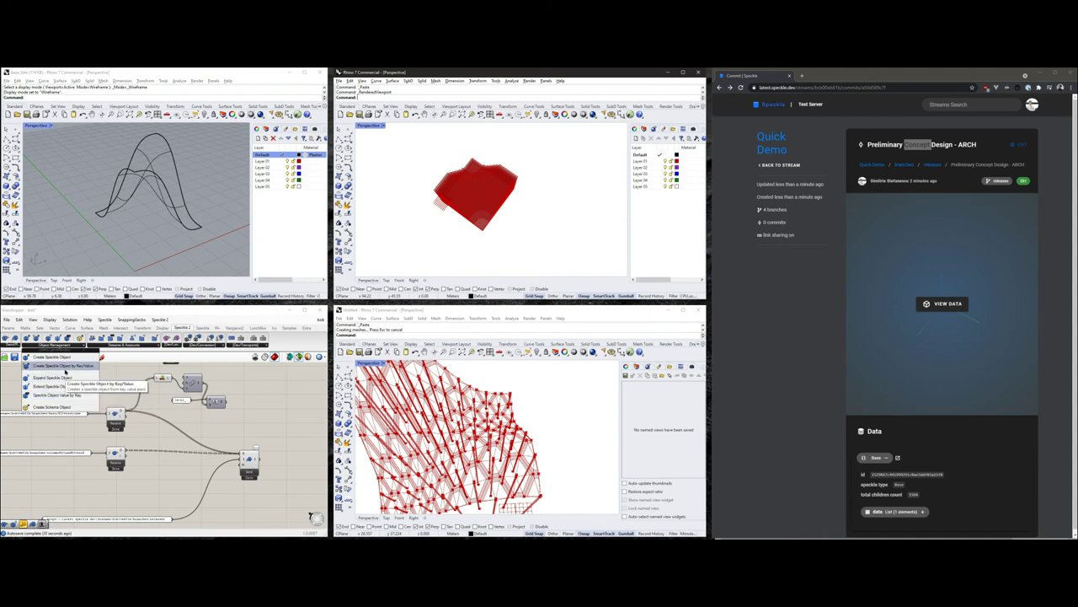
{"action": "left_click_drag", "start_coordinate": [65, 371], "coordinate": [236, 412]}
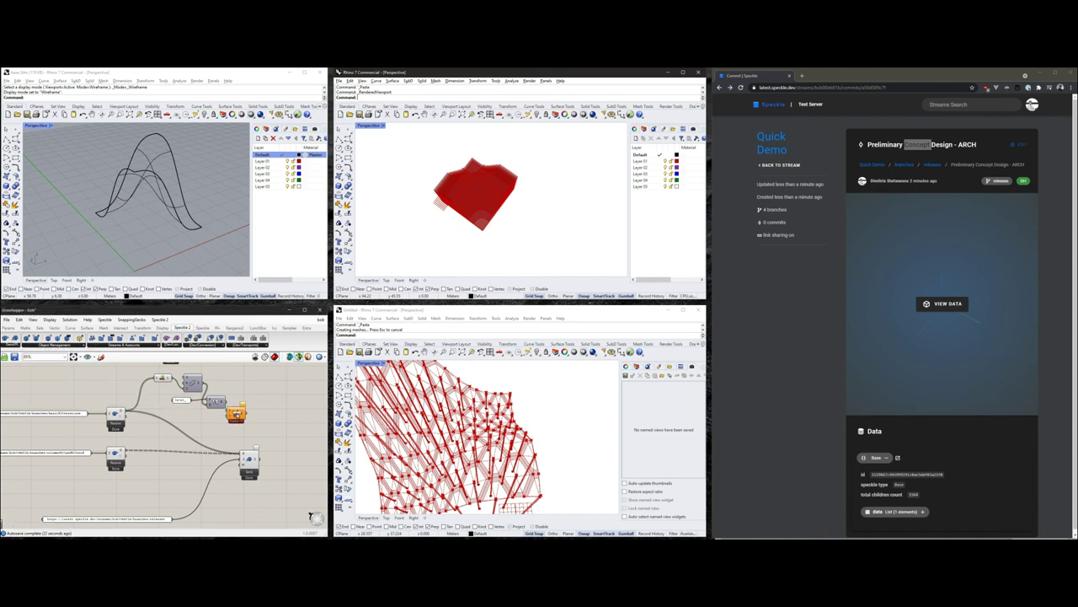
{"action": "left_click", "coordinate": [240, 413]}
{"action": "scroll", "coordinate": [236, 411], "scroll_direction": "up", "scroll_amount": 2}
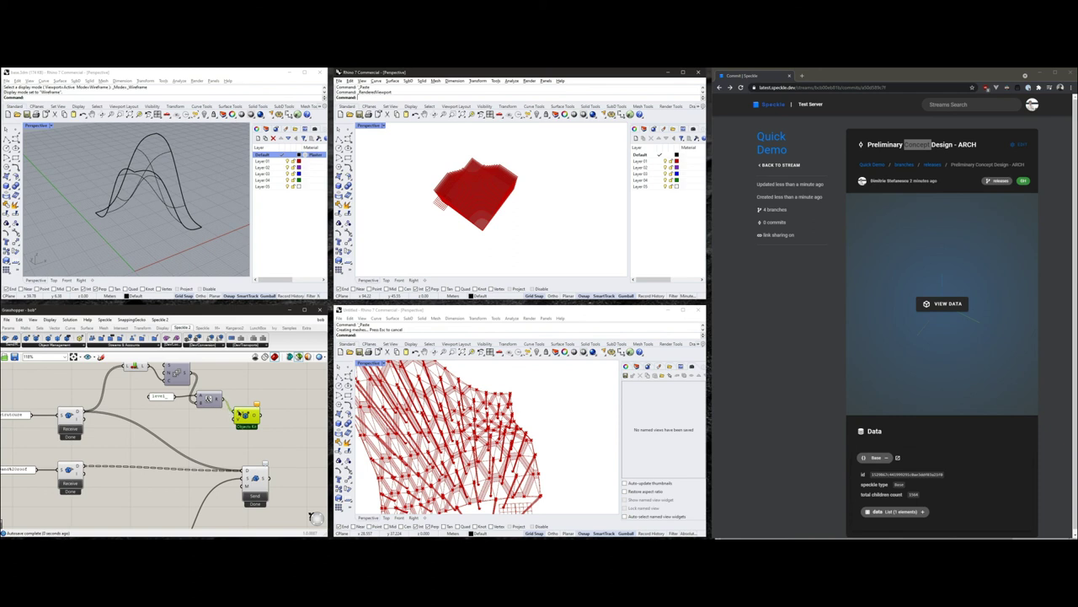
{"action": "left_click_drag", "start_coordinate": [83, 414], "coordinate": [237, 414]}
{"action": "right_click_drag", "start_coordinate": [286, 415], "coordinate": [231, 415]}
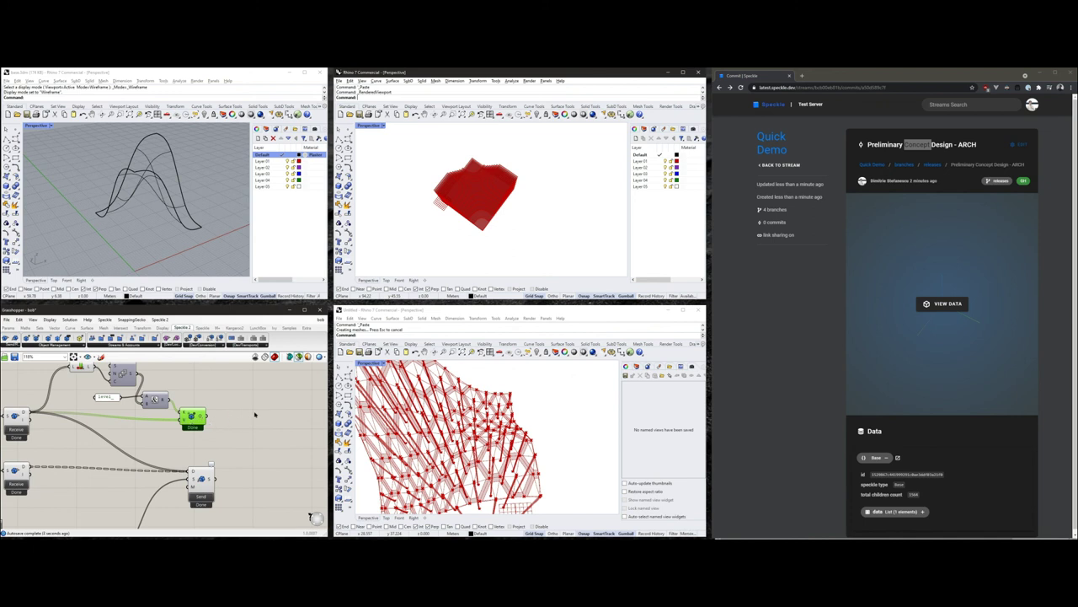
Step: Delete the Expand Speckle Object component so its green level_0–level_12 slab preview disappears
{"action": "right_click", "coordinate": [255, 413]}
{"action": "type", "text": "expan"}
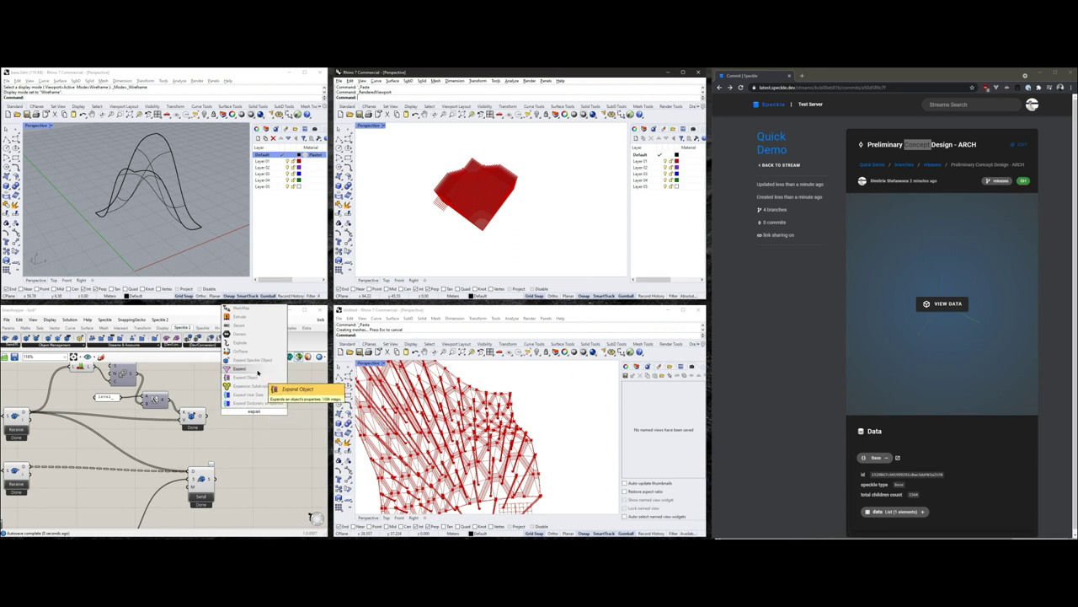
{"action": "left_click", "coordinate": [255, 403]}
{"action": "scroll", "coordinate": [258, 410], "scroll_direction": "down", "scroll_amount": 2}
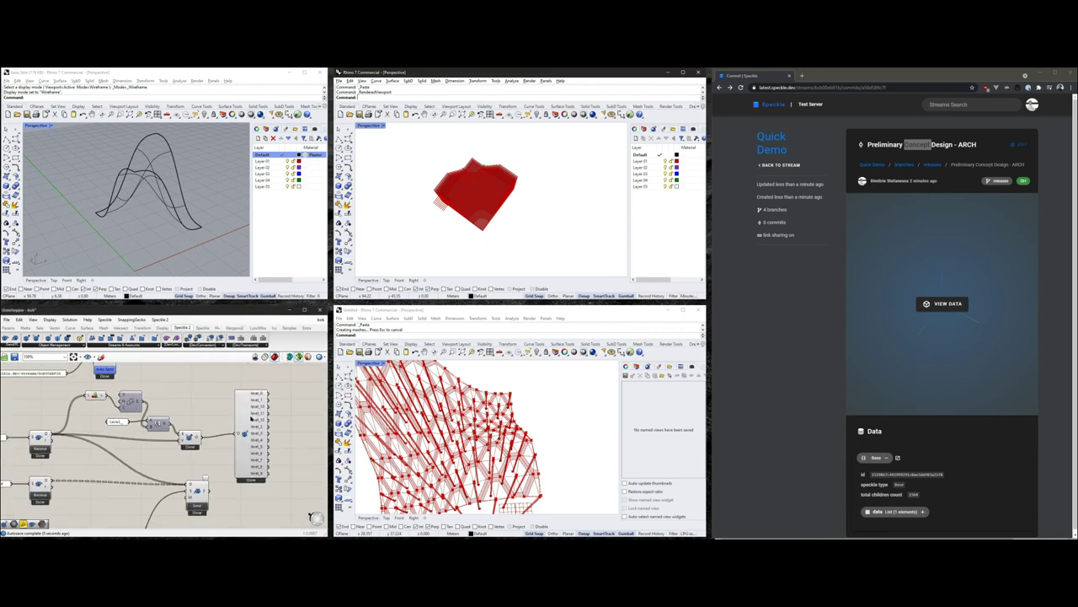
{"action": "left_click", "coordinate": [257, 405]}
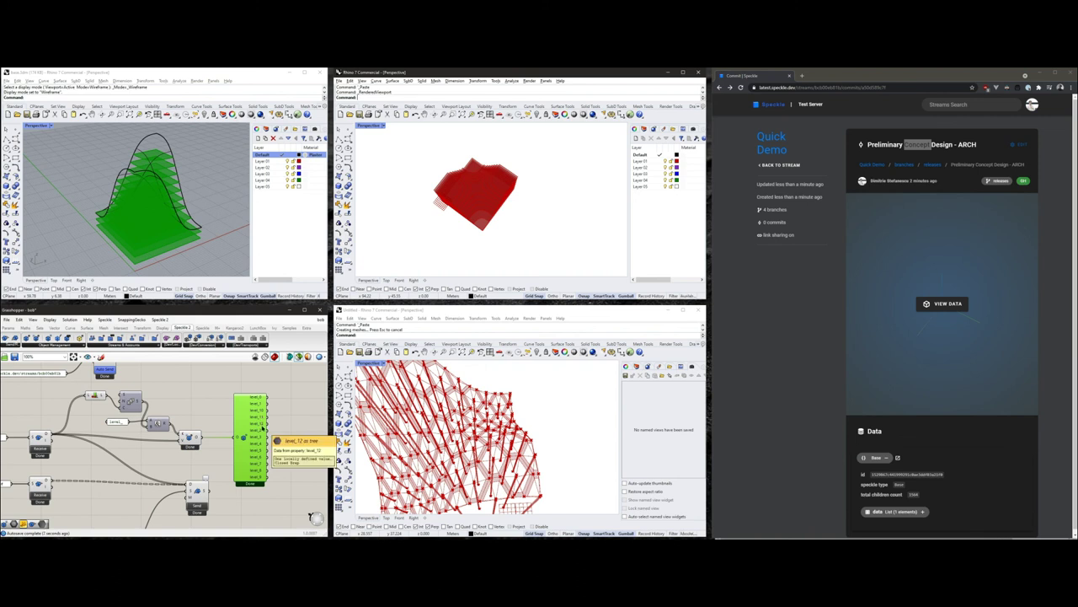
{"action": "key", "text": "Delete"}
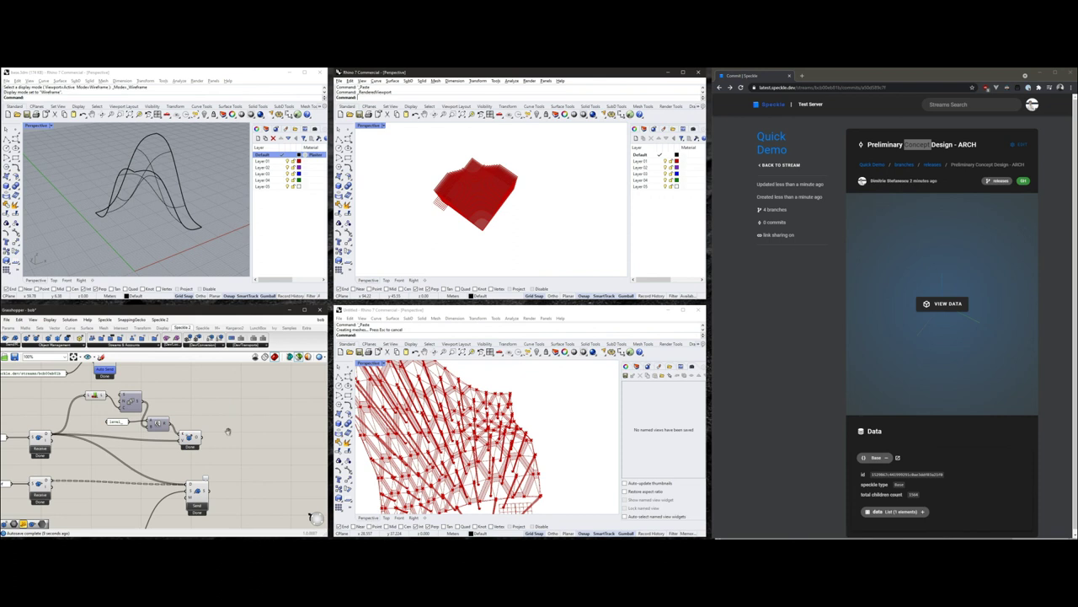
{"action": "right_click_drag", "start_coordinate": [228, 429], "coordinate": [241, 402]}
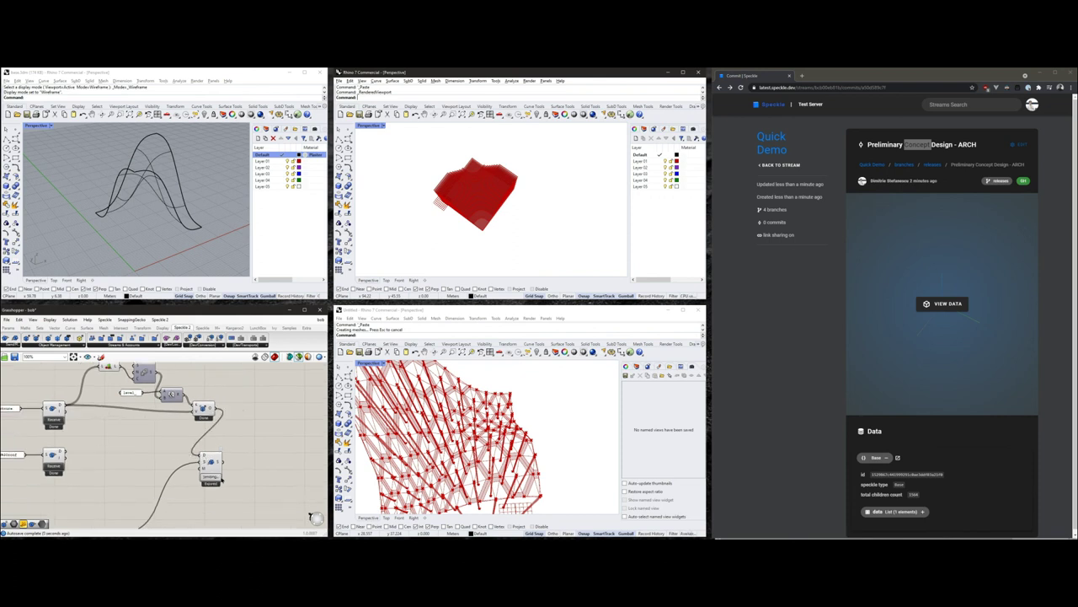
Step: Open the newly pushed commit, view its data and expand the tree to the Base's level entries
{"action": "left_click", "coordinate": [804, 296]}
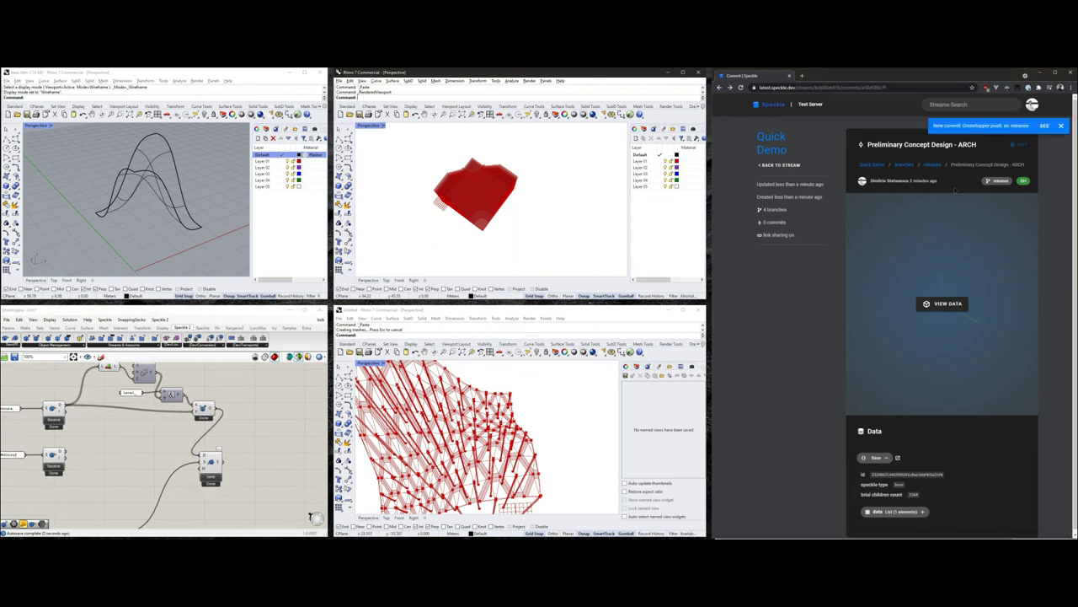
{"action": "left_click", "coordinate": [1045, 127]}
{"action": "left_click", "coordinate": [955, 308]}
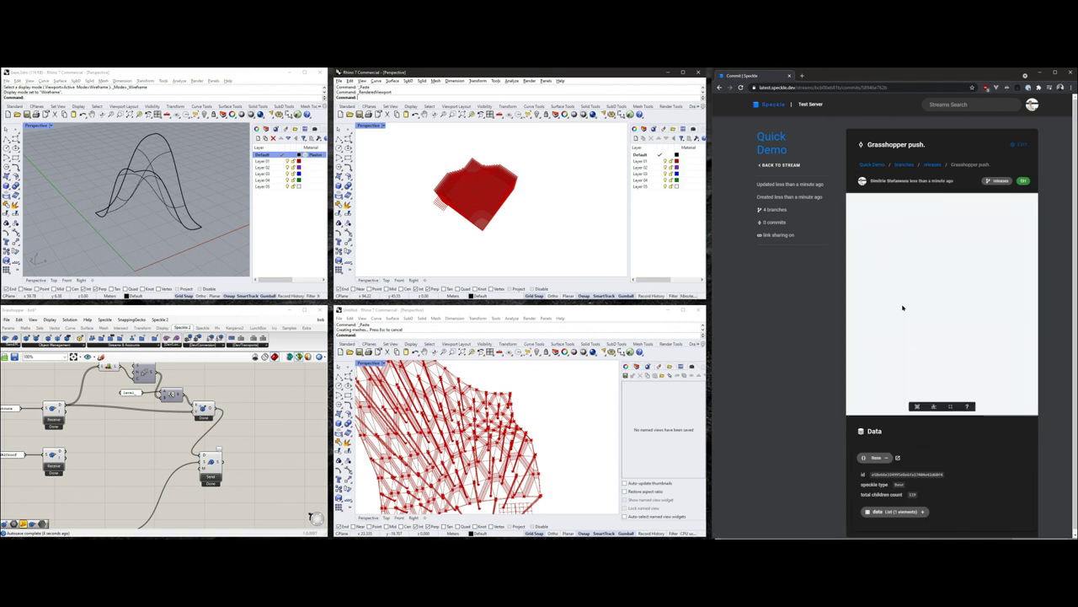
{"action": "left_click", "coordinate": [923, 511]}
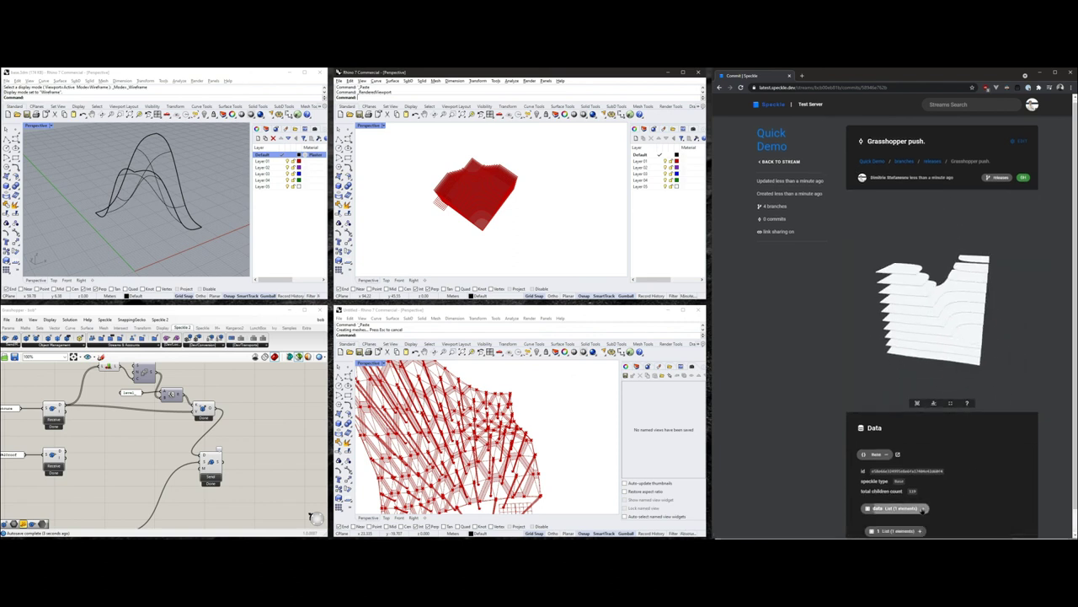
{"action": "scroll", "coordinate": [923, 511], "scroll_direction": "down", "scroll_amount": 1}
{"action": "left_click", "coordinate": [921, 508]}
{"action": "scroll", "coordinate": [923, 505], "scroll_direction": "down", "scroll_amount": 1}
{"action": "scroll", "coordinate": [923, 503], "scroll_direction": "down", "scroll_amount": 1}
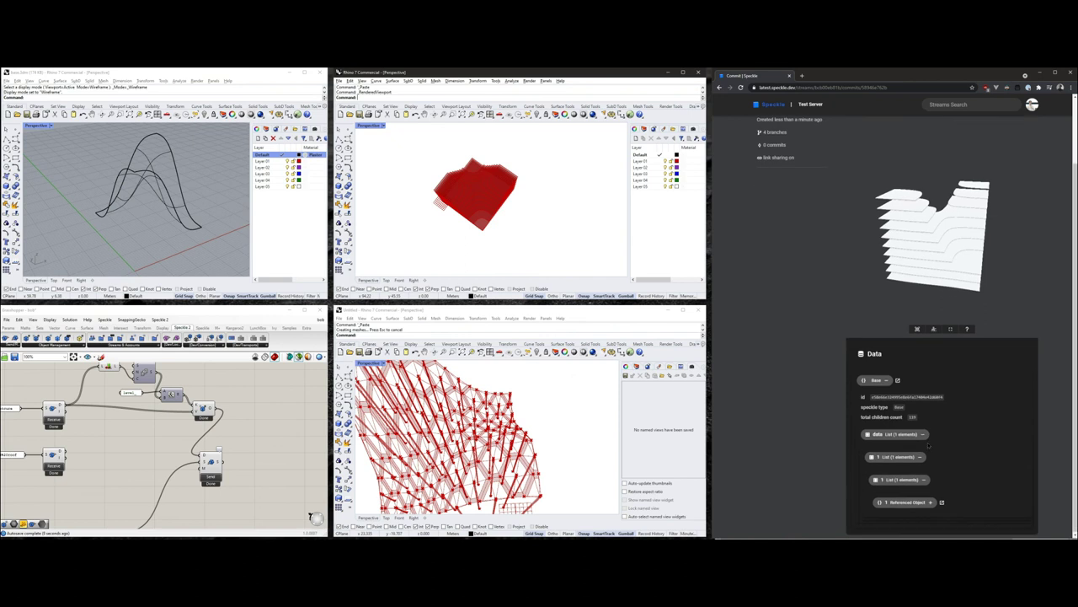
{"action": "left_click", "coordinate": [924, 502]}
{"action": "scroll", "coordinate": [923, 501], "scroll_direction": "down", "scroll_amount": 4}
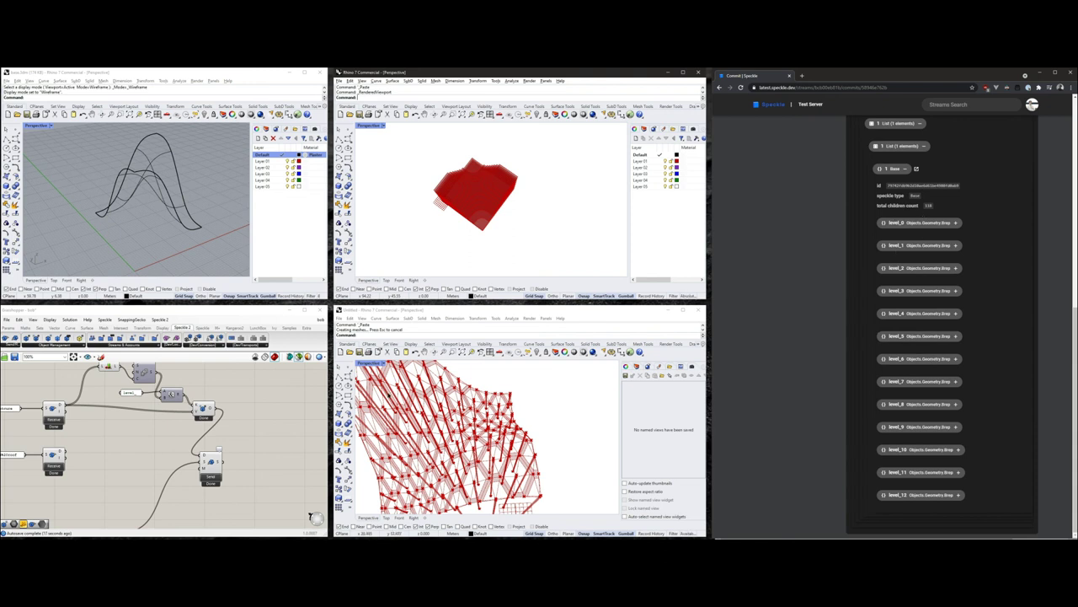
Step: Inspect the level_3 Brep properties, then open the Base object on its own page
{"action": "left_click_drag", "start_coordinate": [234, 422], "coordinate": [242, 417]}
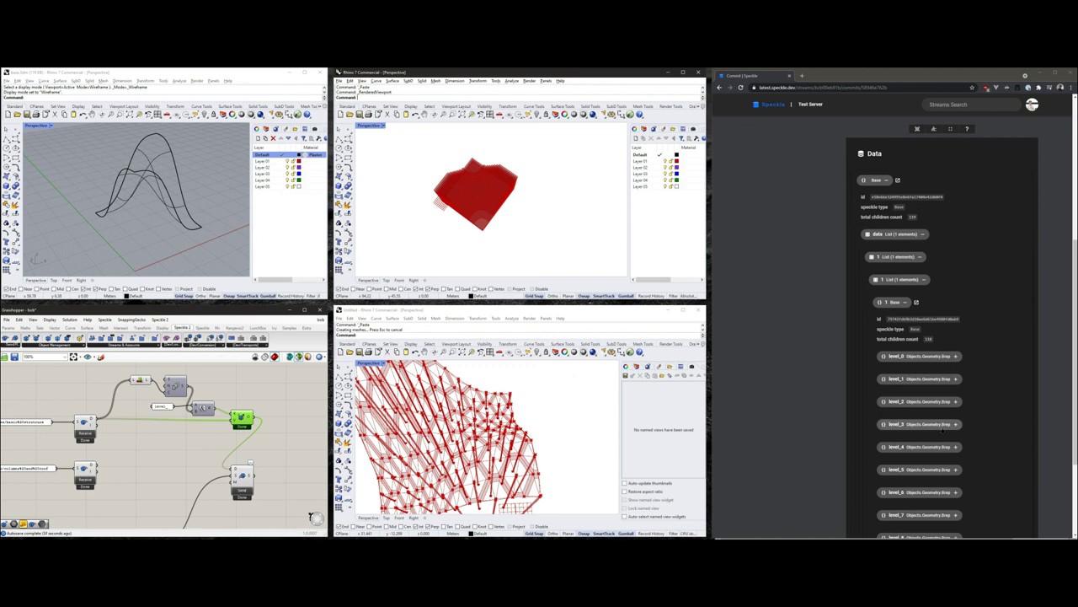
{"action": "left_click", "coordinate": [942, 425]}
{"action": "scroll", "coordinate": [969, 371], "scroll_direction": "down", "scroll_amount": 3}
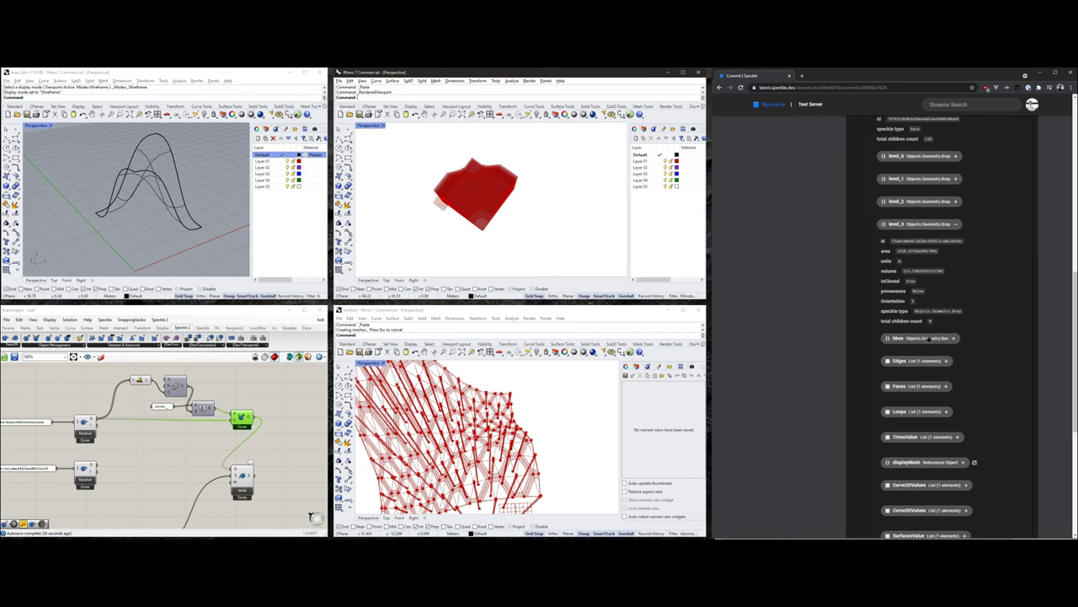
{"action": "scroll", "coordinate": [935, 333], "scroll_direction": "up", "scroll_amount": 1}
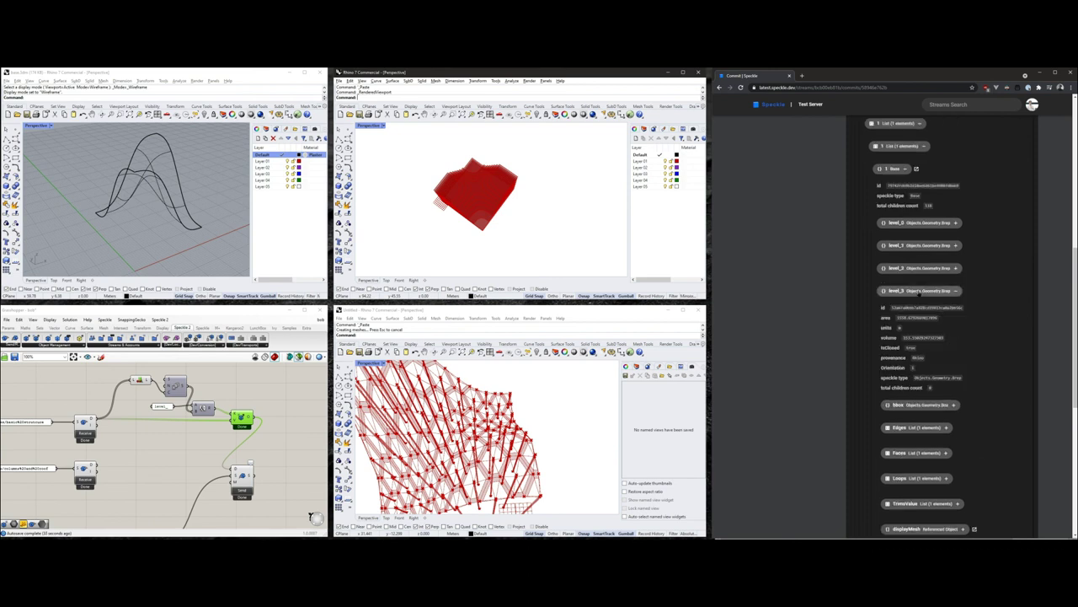
{"action": "left_click", "coordinate": [919, 291]}
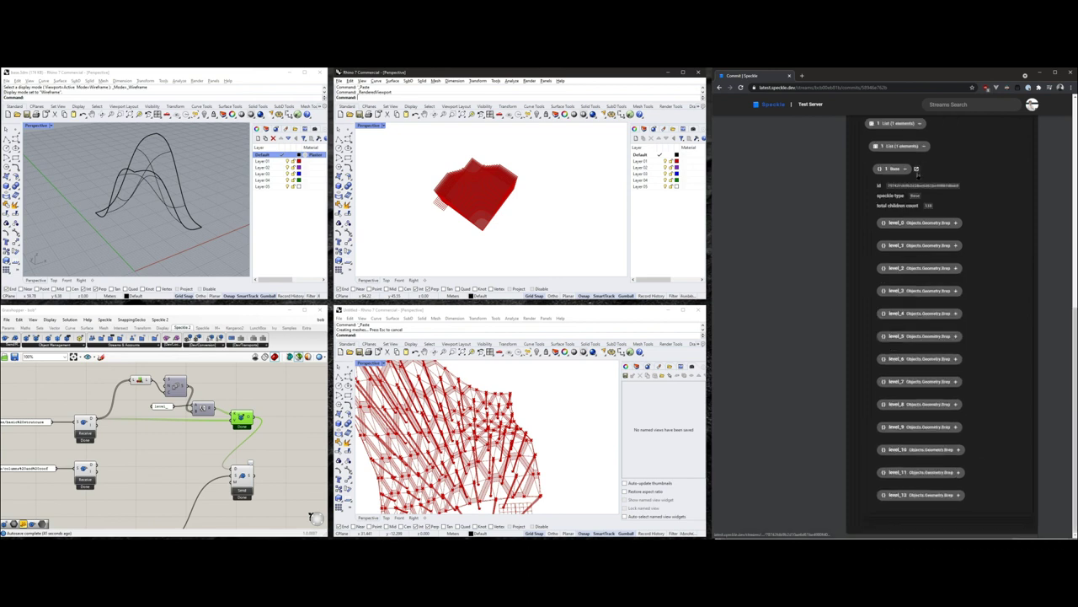
{"action": "left_click", "coordinate": [917, 169]}
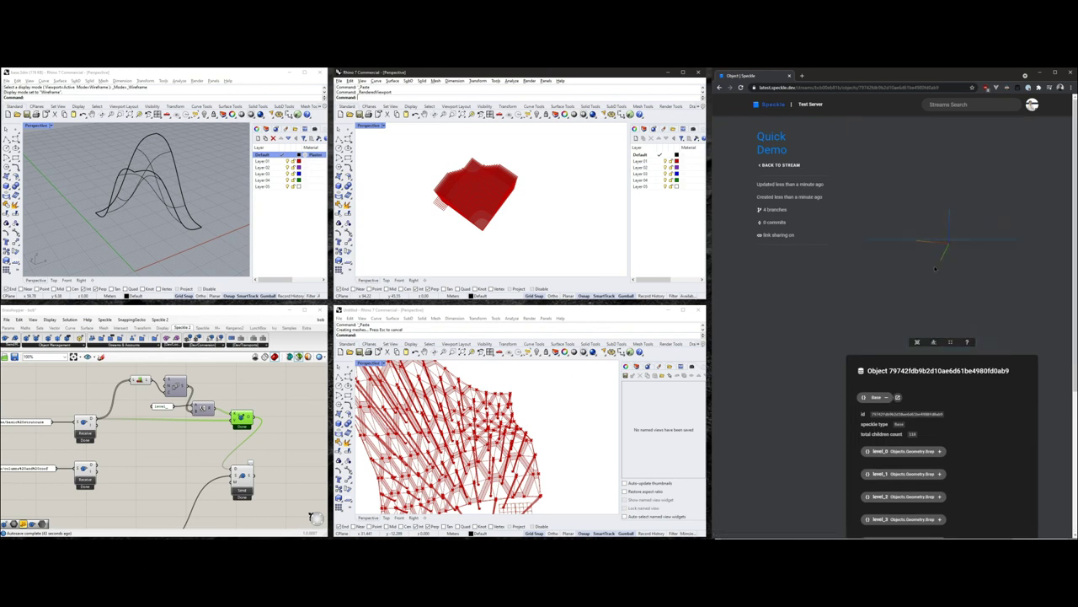
Step: Copy the Base object's URL into a new Panel in the second Grasshopper definition
{"action": "left_click", "coordinate": [912, 87]}
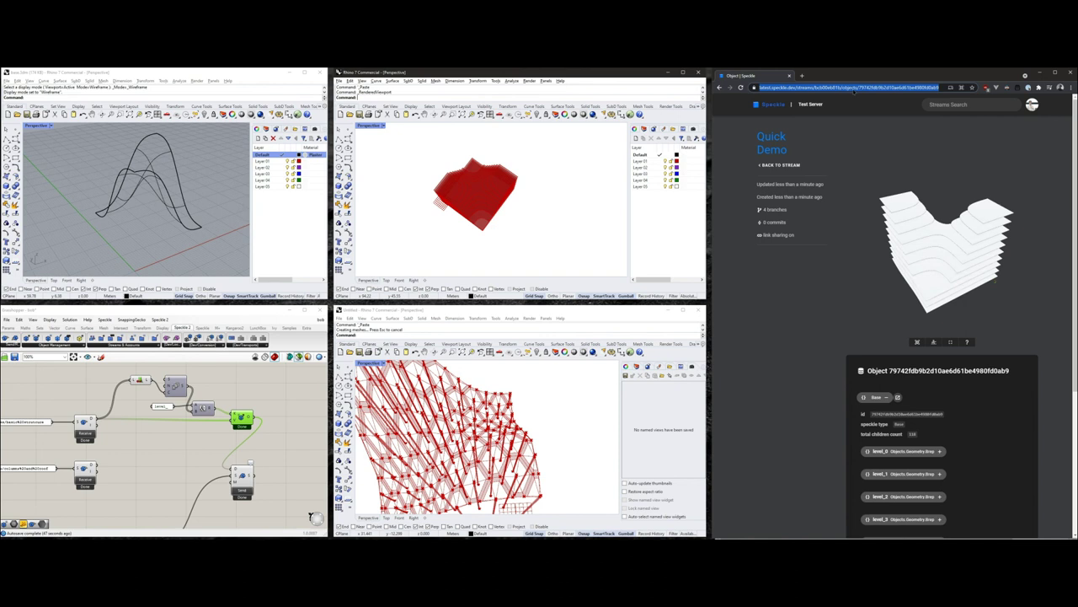
{"action": "key", "text": "alt+Tab"}
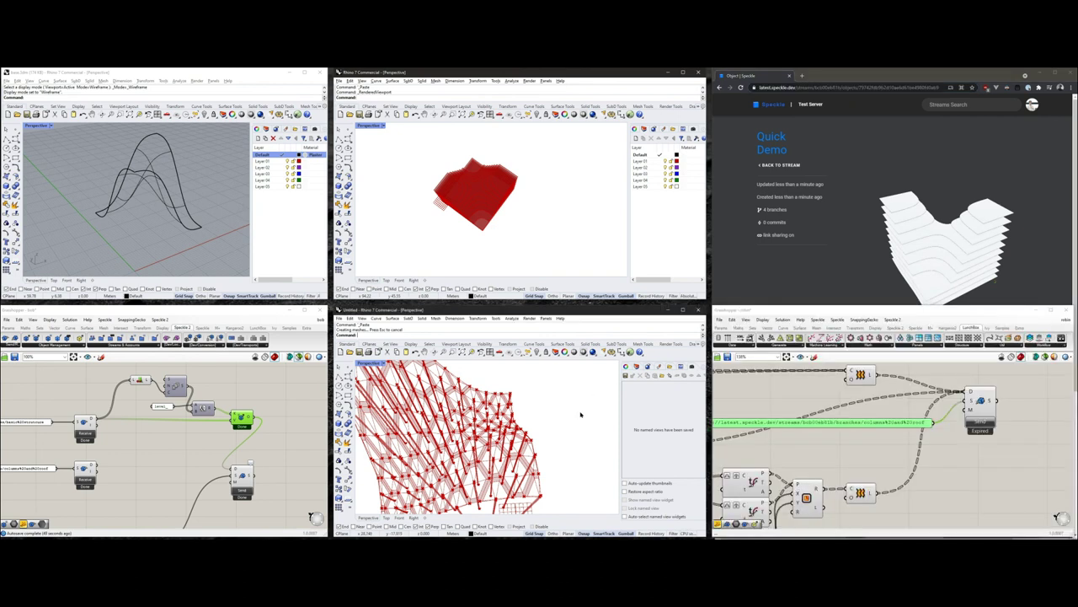
{"action": "right_click_drag", "start_coordinate": [903, 449], "coordinate": [839, 421]}
{"action": "double_click", "coordinate": [942, 479]}
{"action": "double_click", "coordinate": [941, 480]}
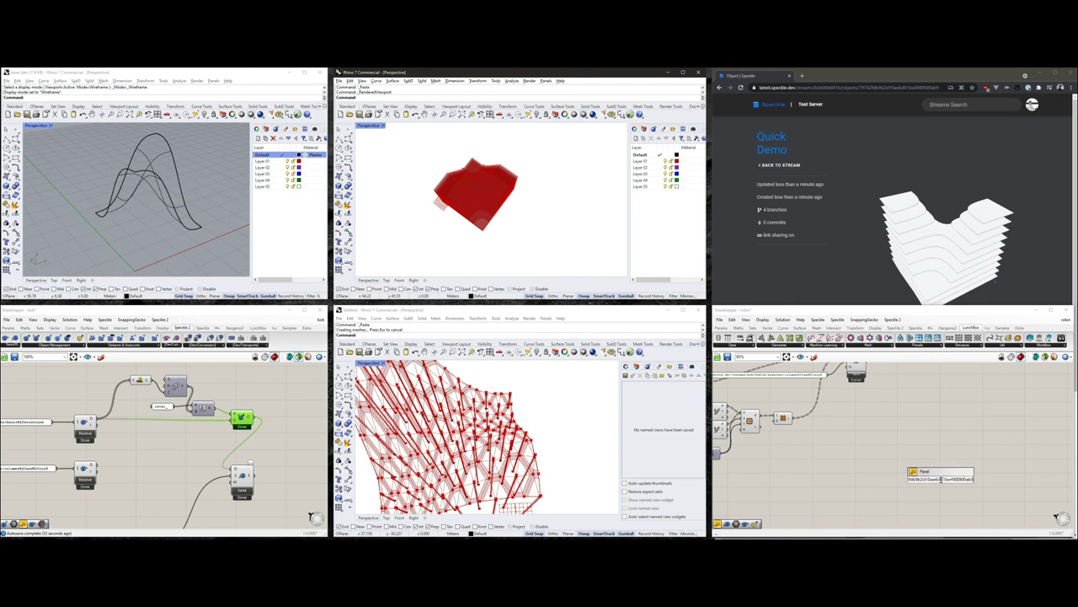
{"action": "left_click", "coordinate": [993, 451]}
Step: Add a Speckle Receive component beside the URL panel
{"action": "right_click", "coordinate": [992, 451]}
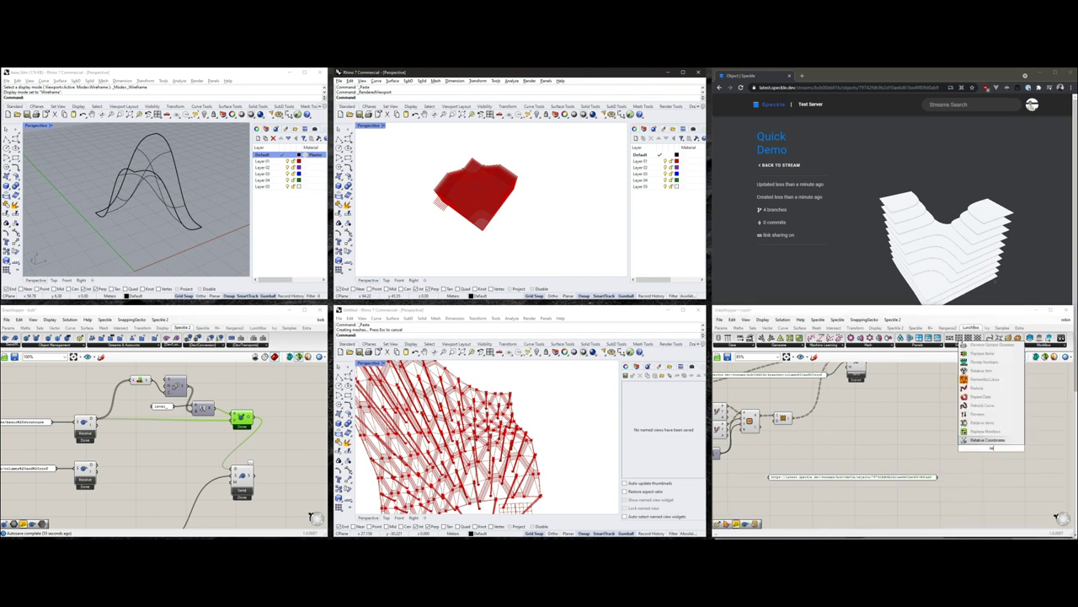
{"action": "left_click", "coordinate": [990, 440]}
{"action": "left_click_drag", "start_coordinate": [991, 447], "coordinate": [969, 478]}
{"action": "right_click_drag", "start_coordinate": [522, 421], "coordinate": [605, 428]}
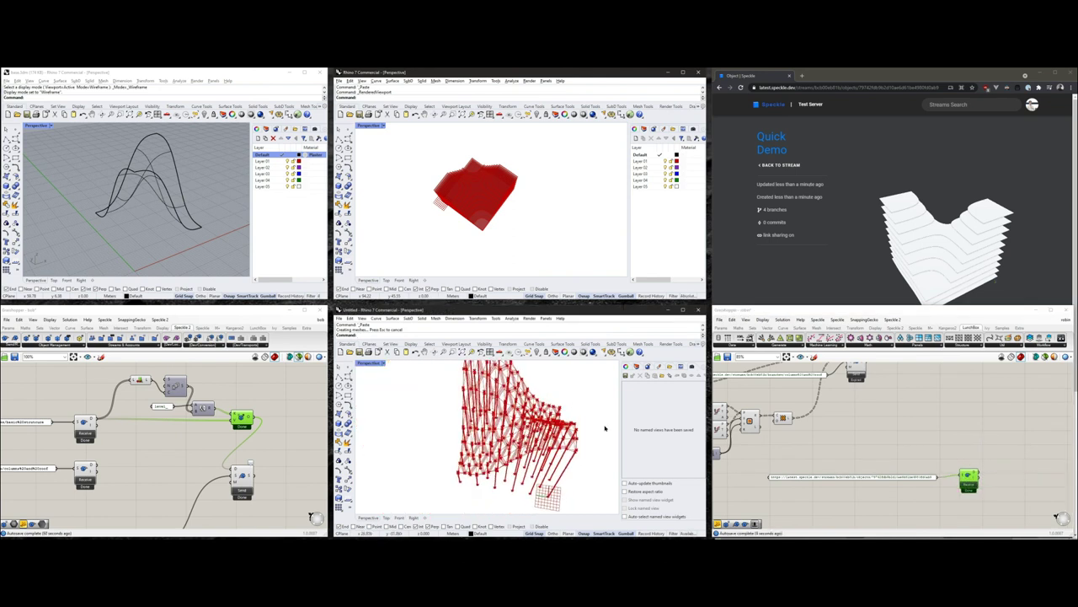
{"action": "scroll", "coordinate": [842, 455], "scroll_direction": "up", "scroll_amount": 2}
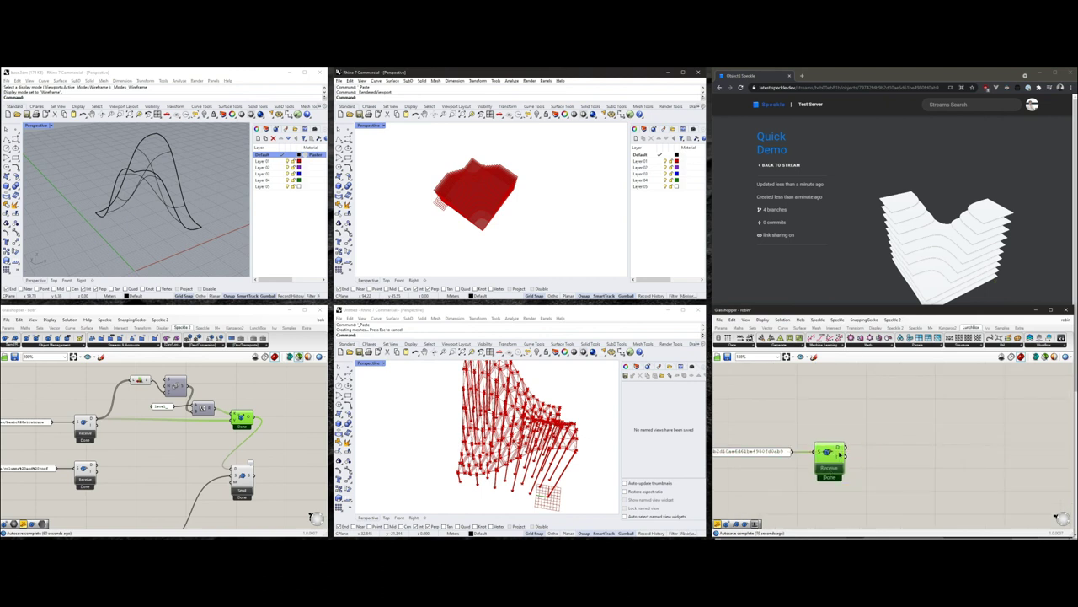
Step: Add Expand Speckle Object via 'exp' search and connect Receive's data output into it
{"action": "double_click", "coordinate": [883, 438]}
{"action": "type", "text": "exp"}
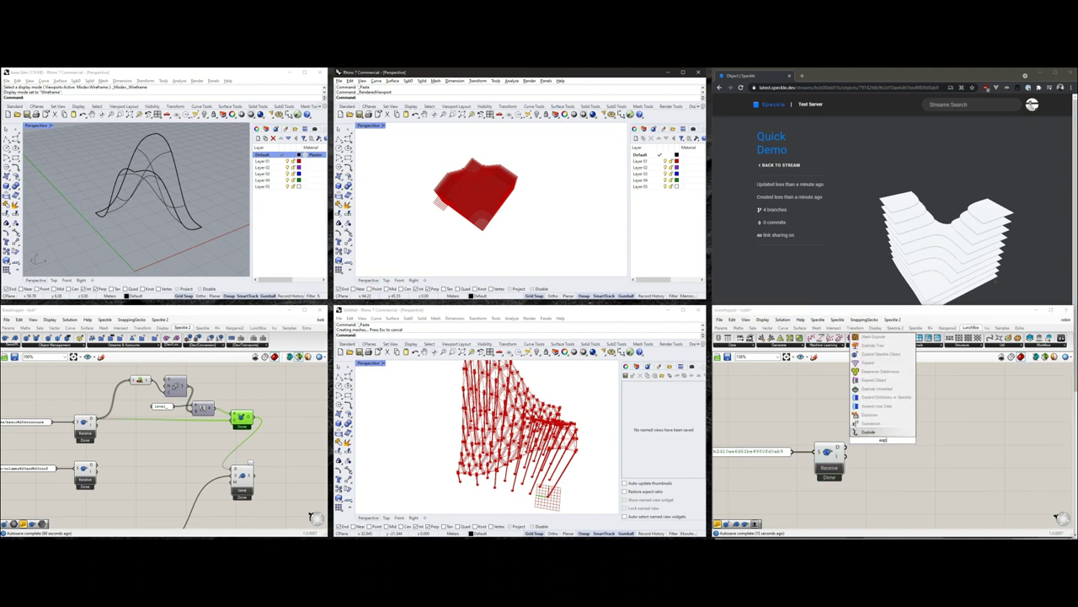
{"action": "left_click", "coordinate": [876, 354]}
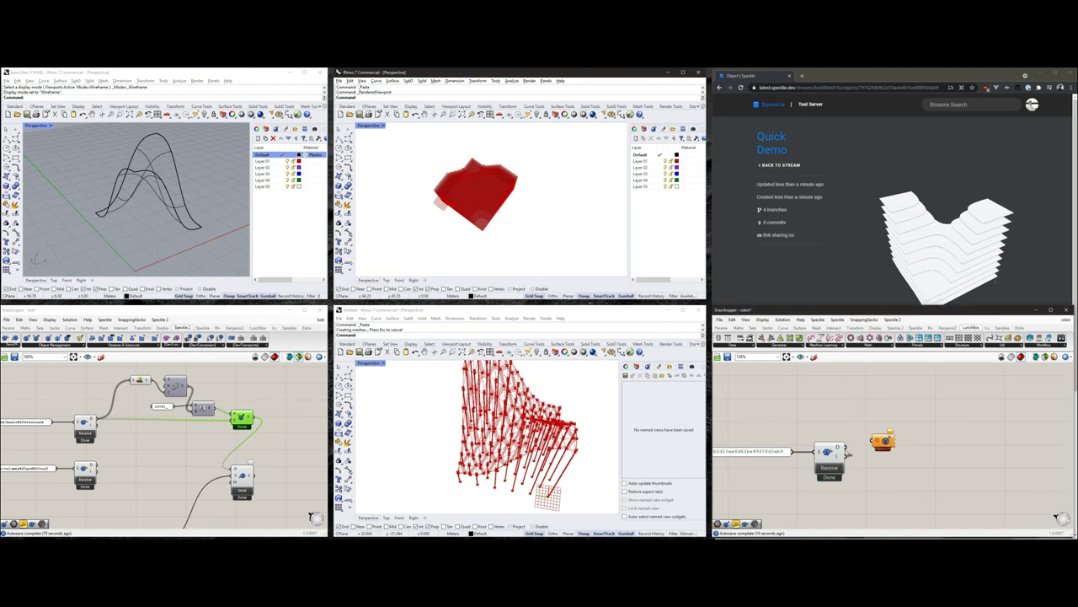
{"action": "left_click_drag", "start_coordinate": [837, 446], "coordinate": [877, 439]}
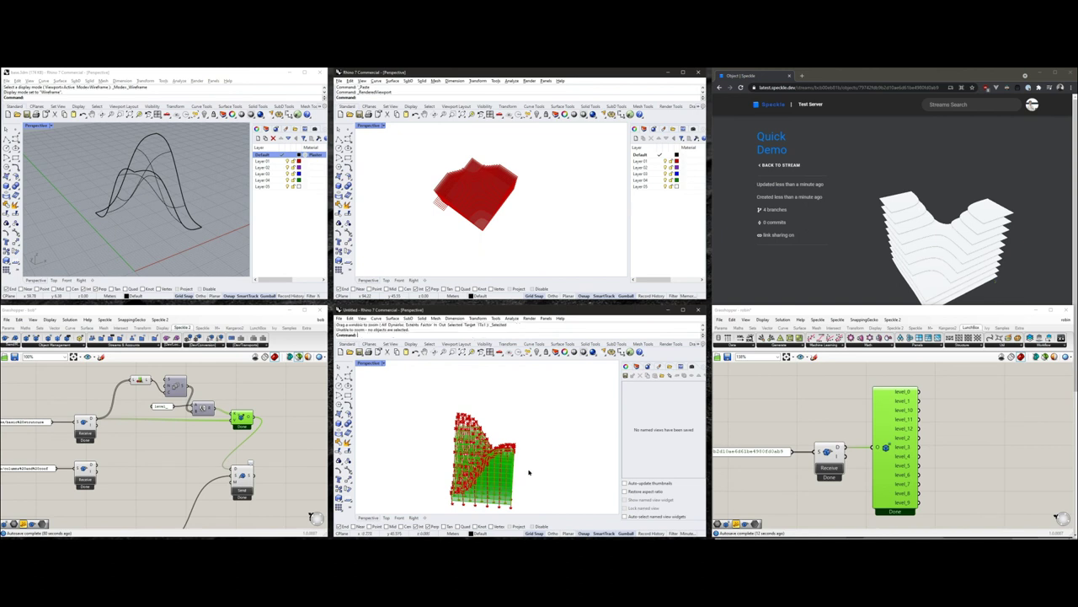
{"action": "left_click", "coordinate": [232, 257]}
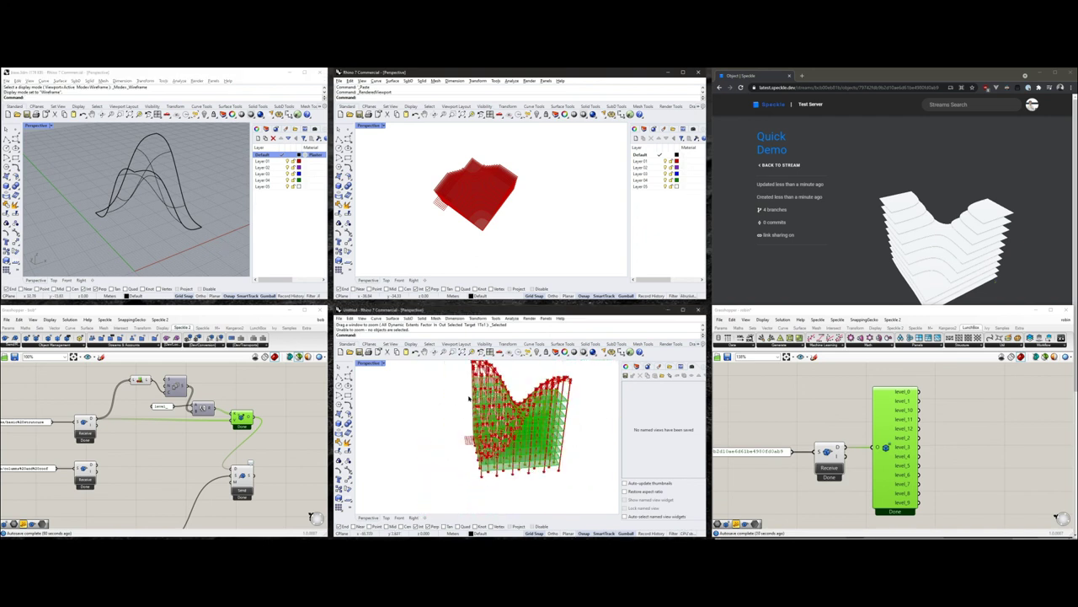
{"action": "left_click", "coordinate": [225, 176]}
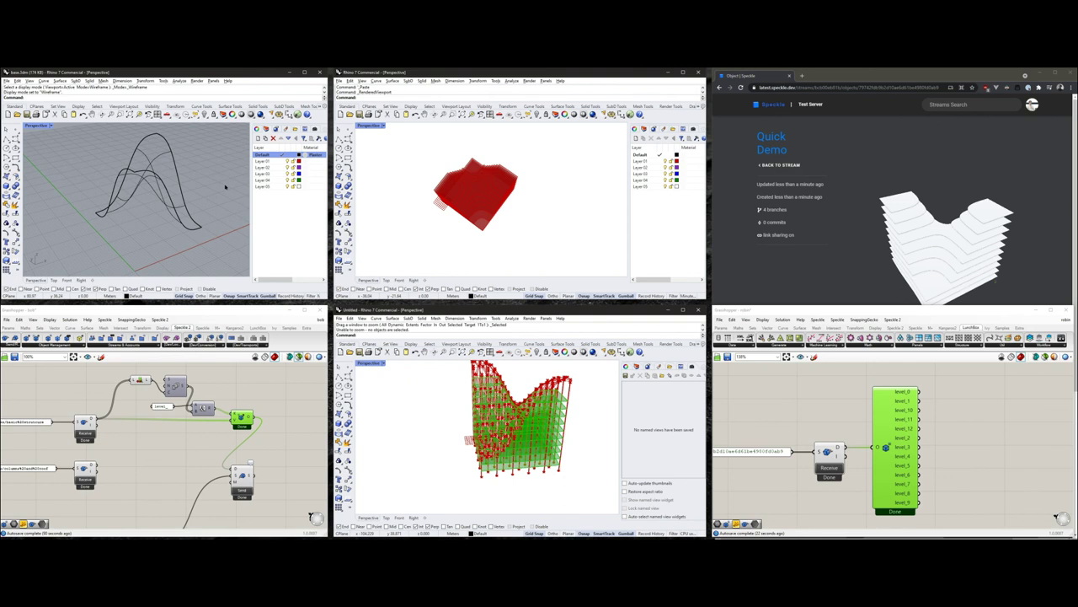